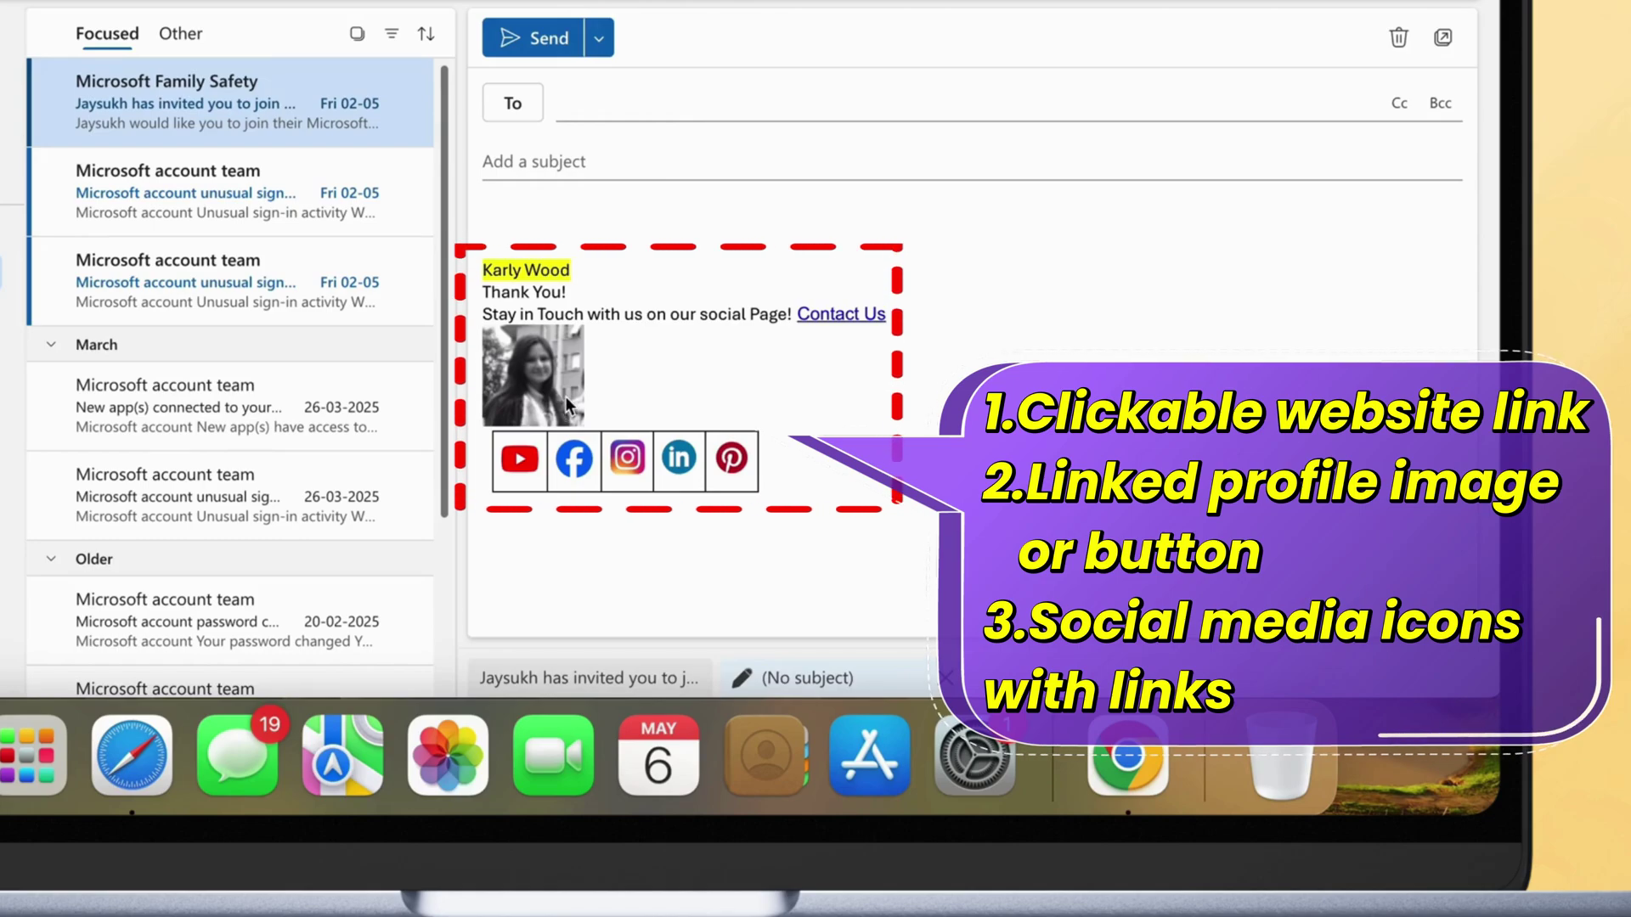
# Step: Leave the finished signature preview with photo and social icons and return to the macOS desktop
pyautogui.moveTo(564, 396)
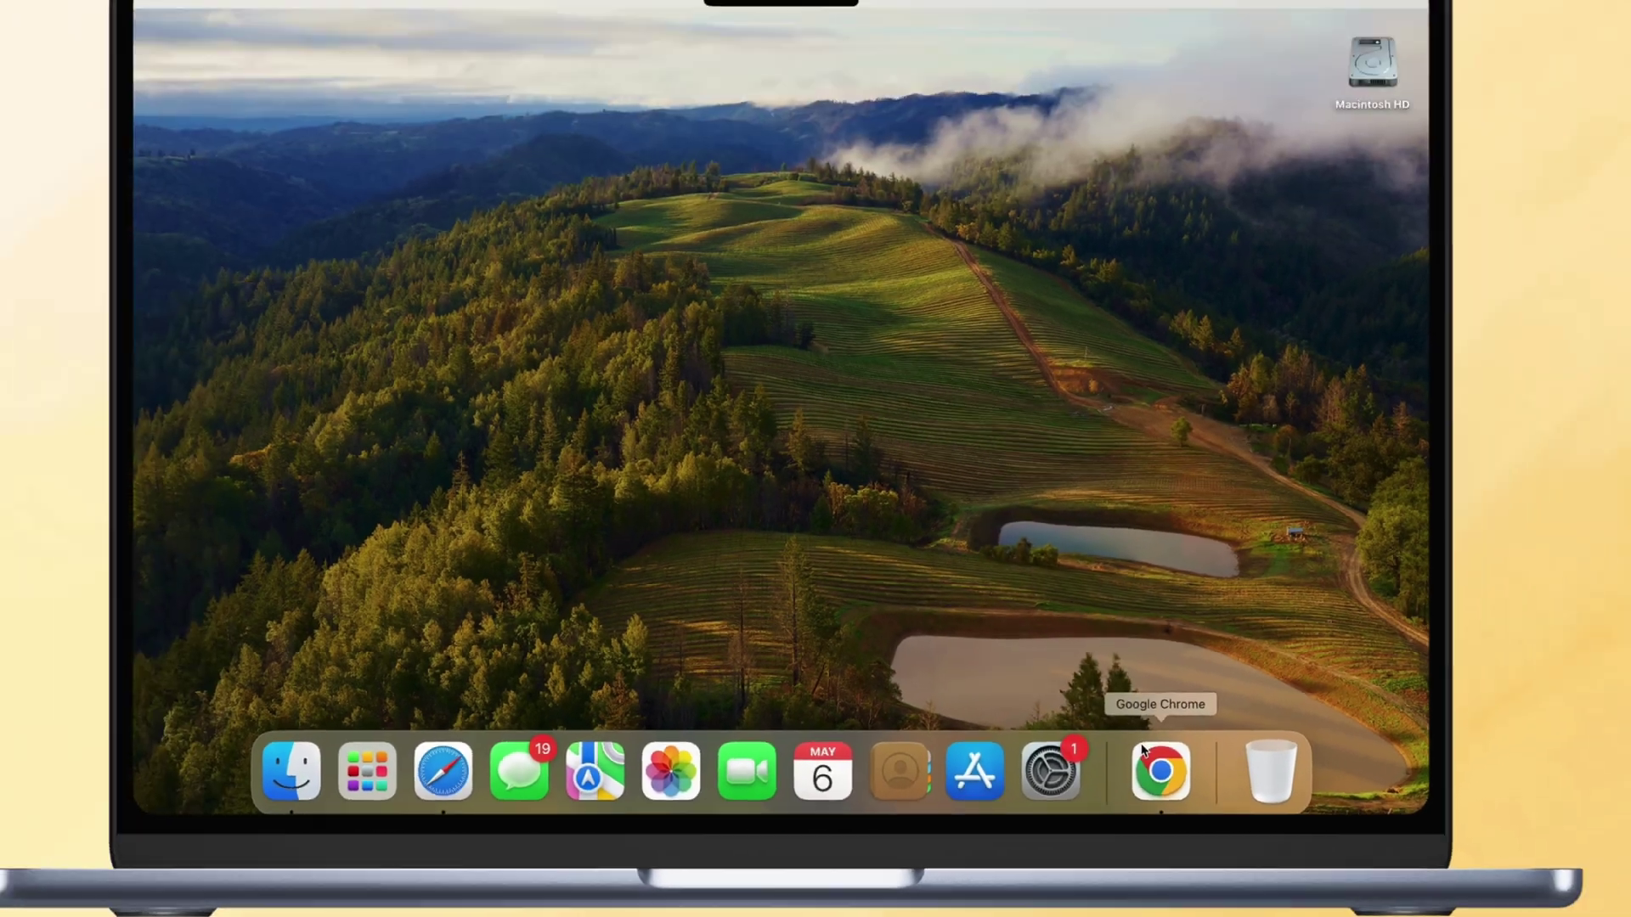
# Step: Open Outlook on the web in Chrome by searching 'outlook'
pyautogui.click(1135, 759)
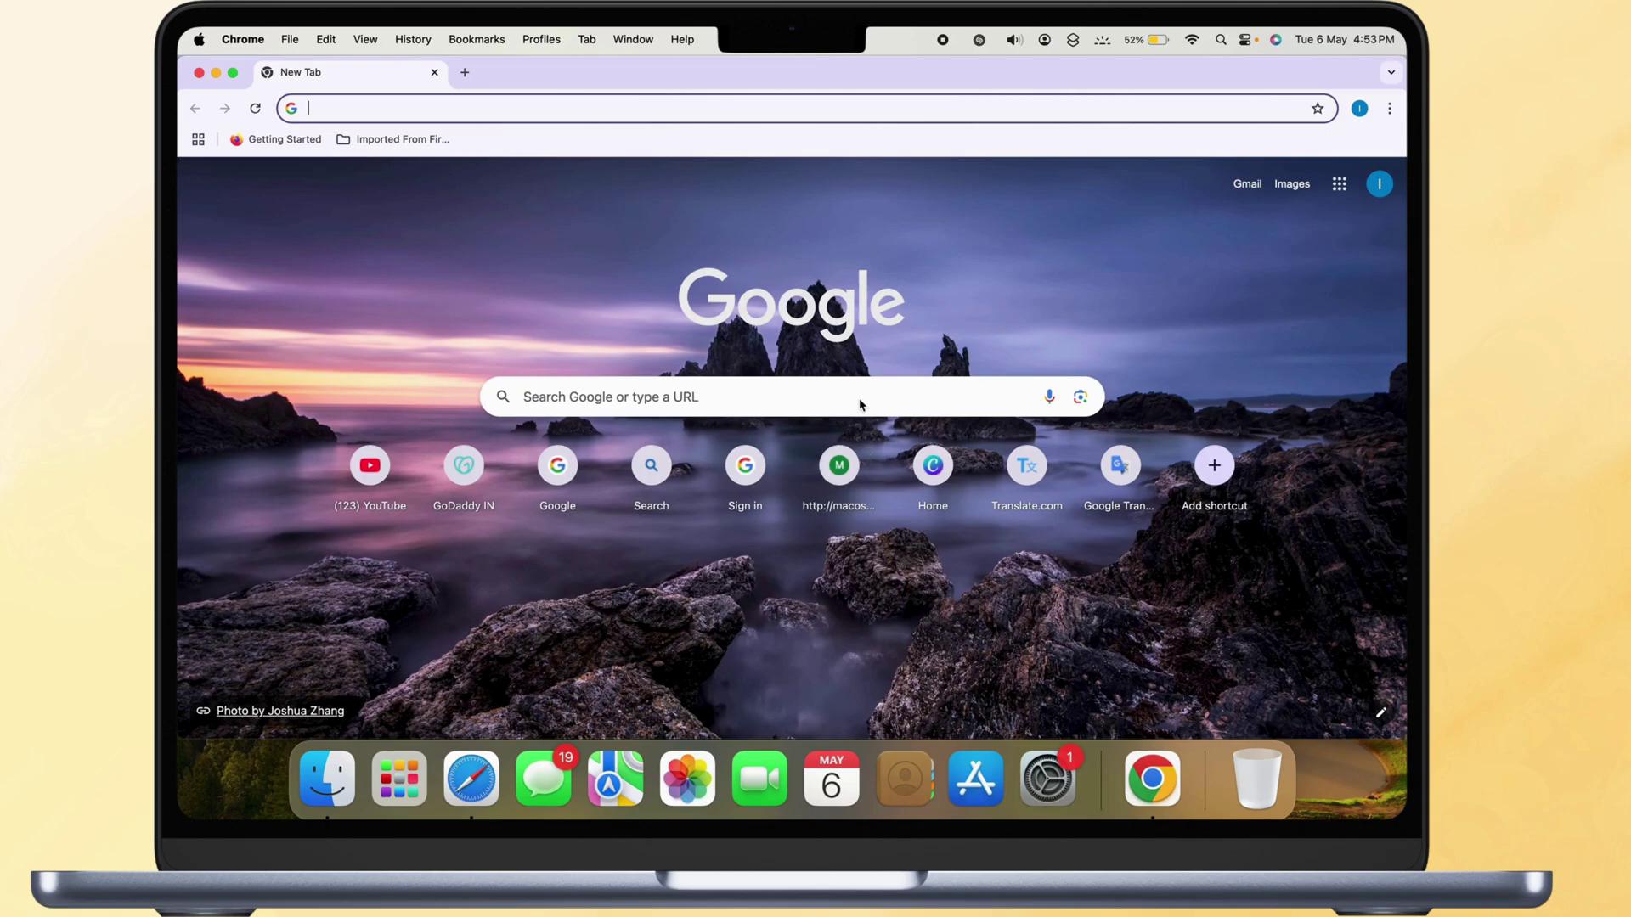
pyautogui.click(860, 406)
pyautogui.write('outlook')
pyautogui.press('Return')
pyautogui.click(344, 571)
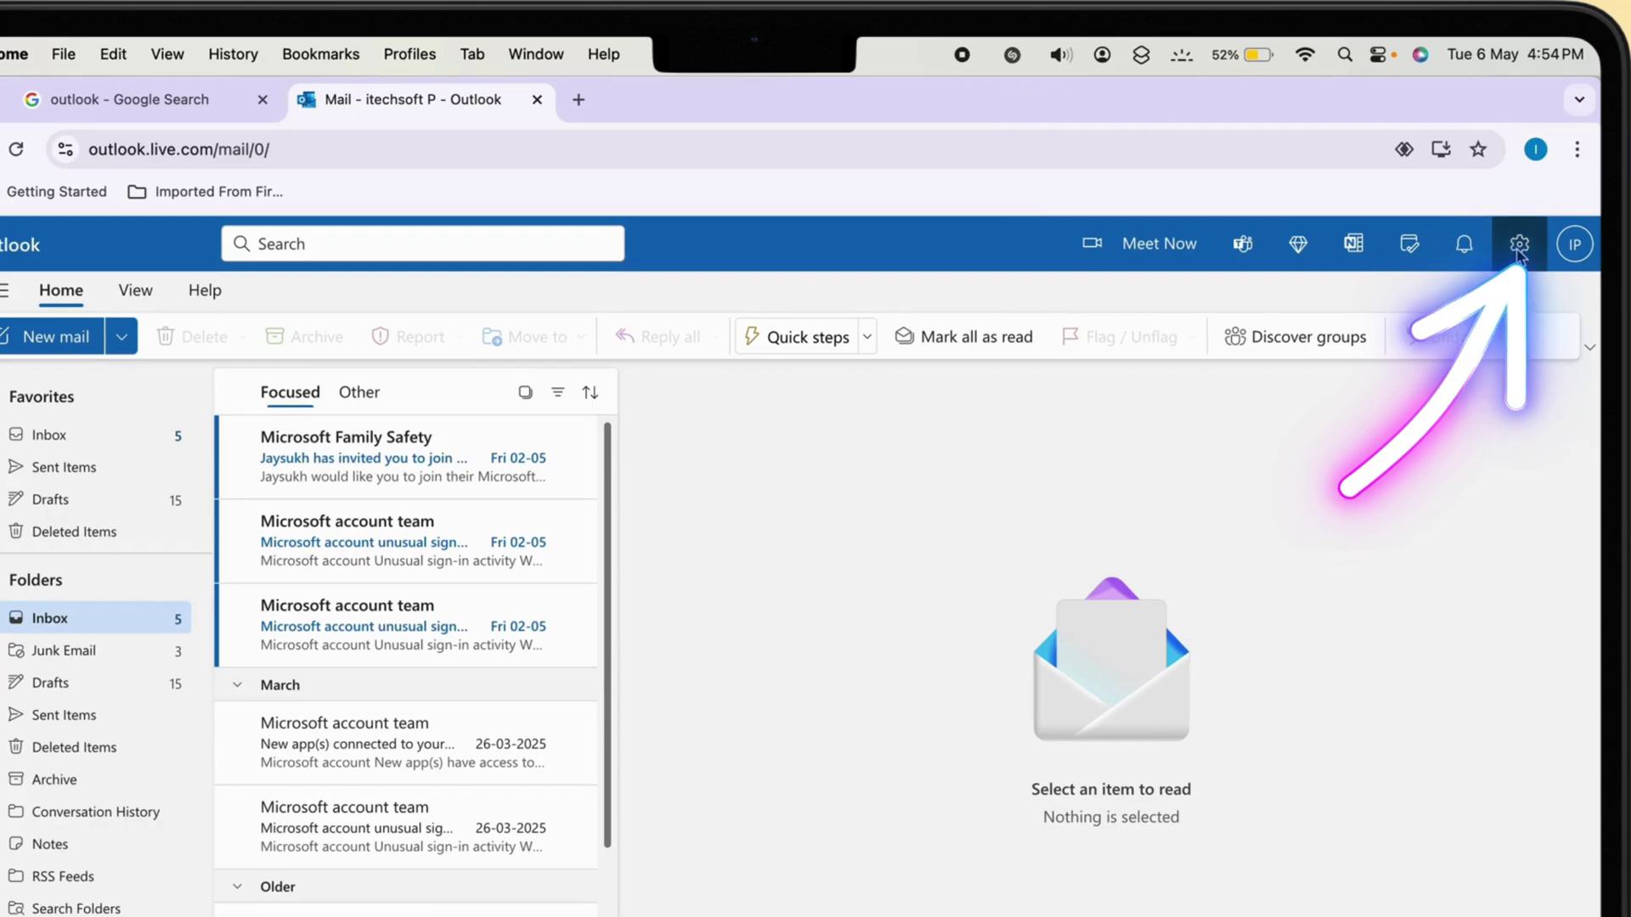
# Step: Go to Settings > Account > Signatures, showing the existing Business Signature
pyautogui.click(1518, 251)
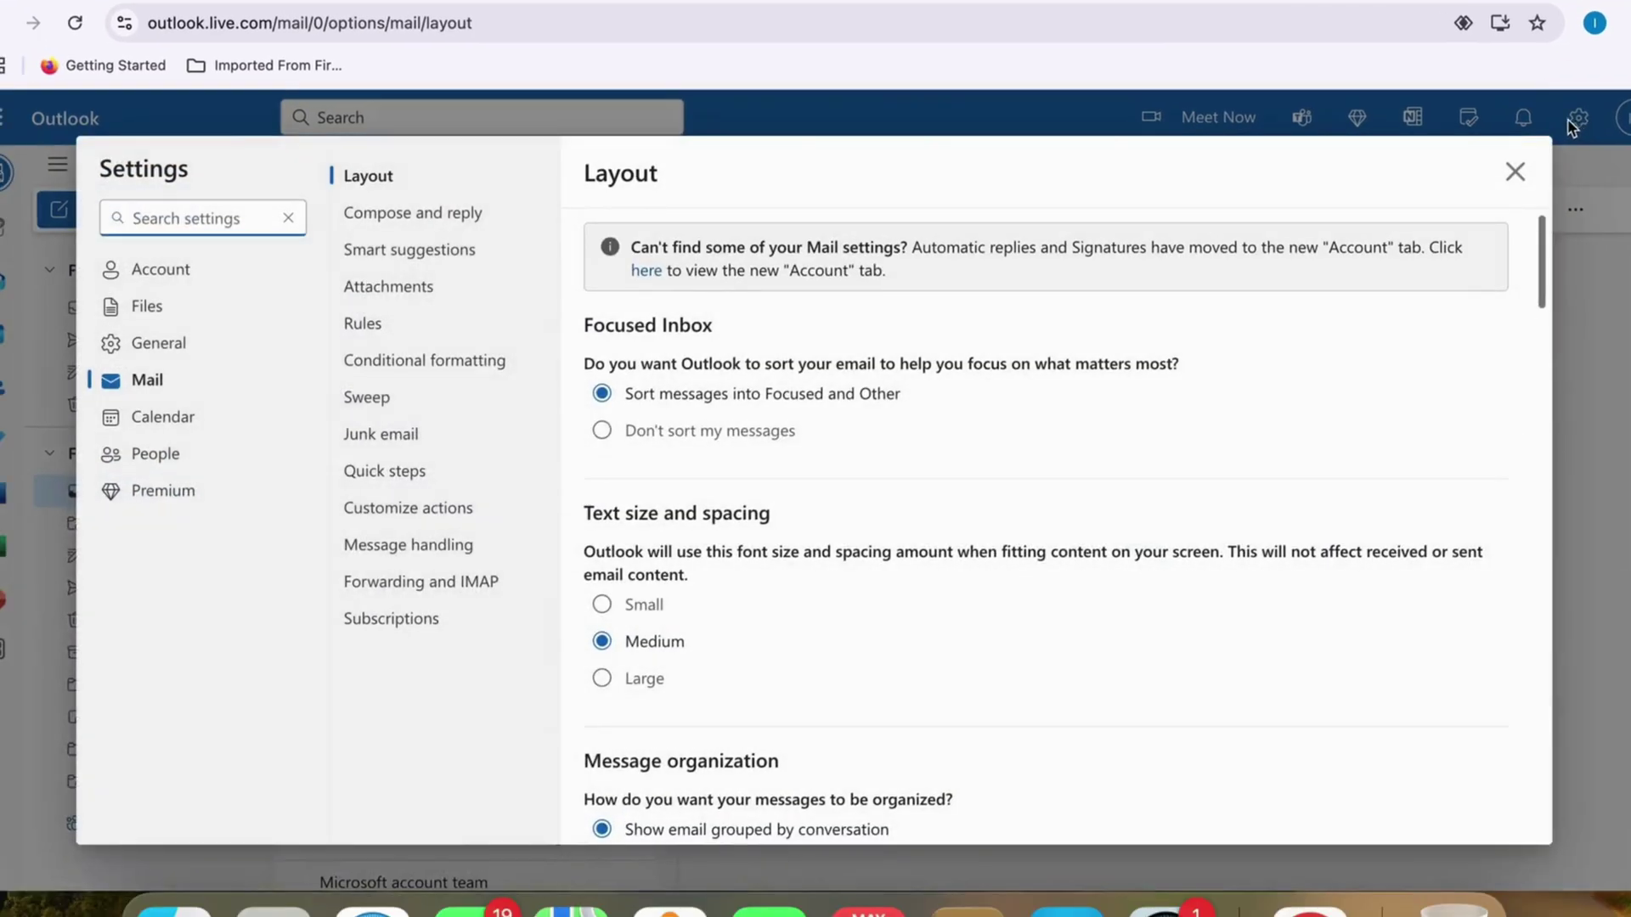
pyautogui.click(159, 270)
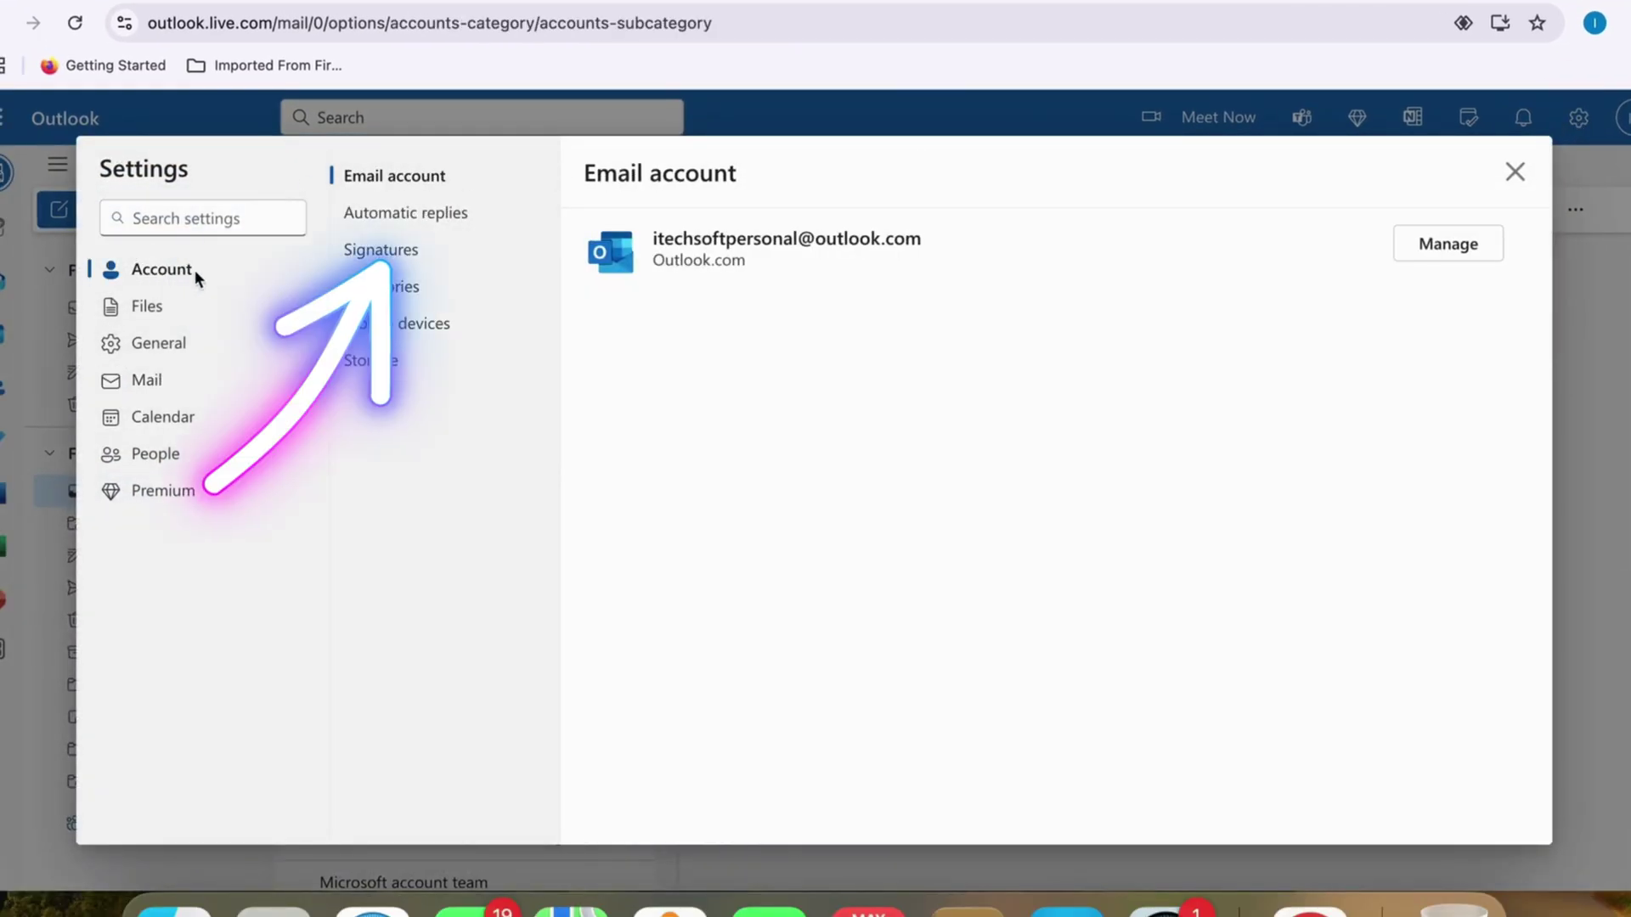
pyautogui.click(392, 248)
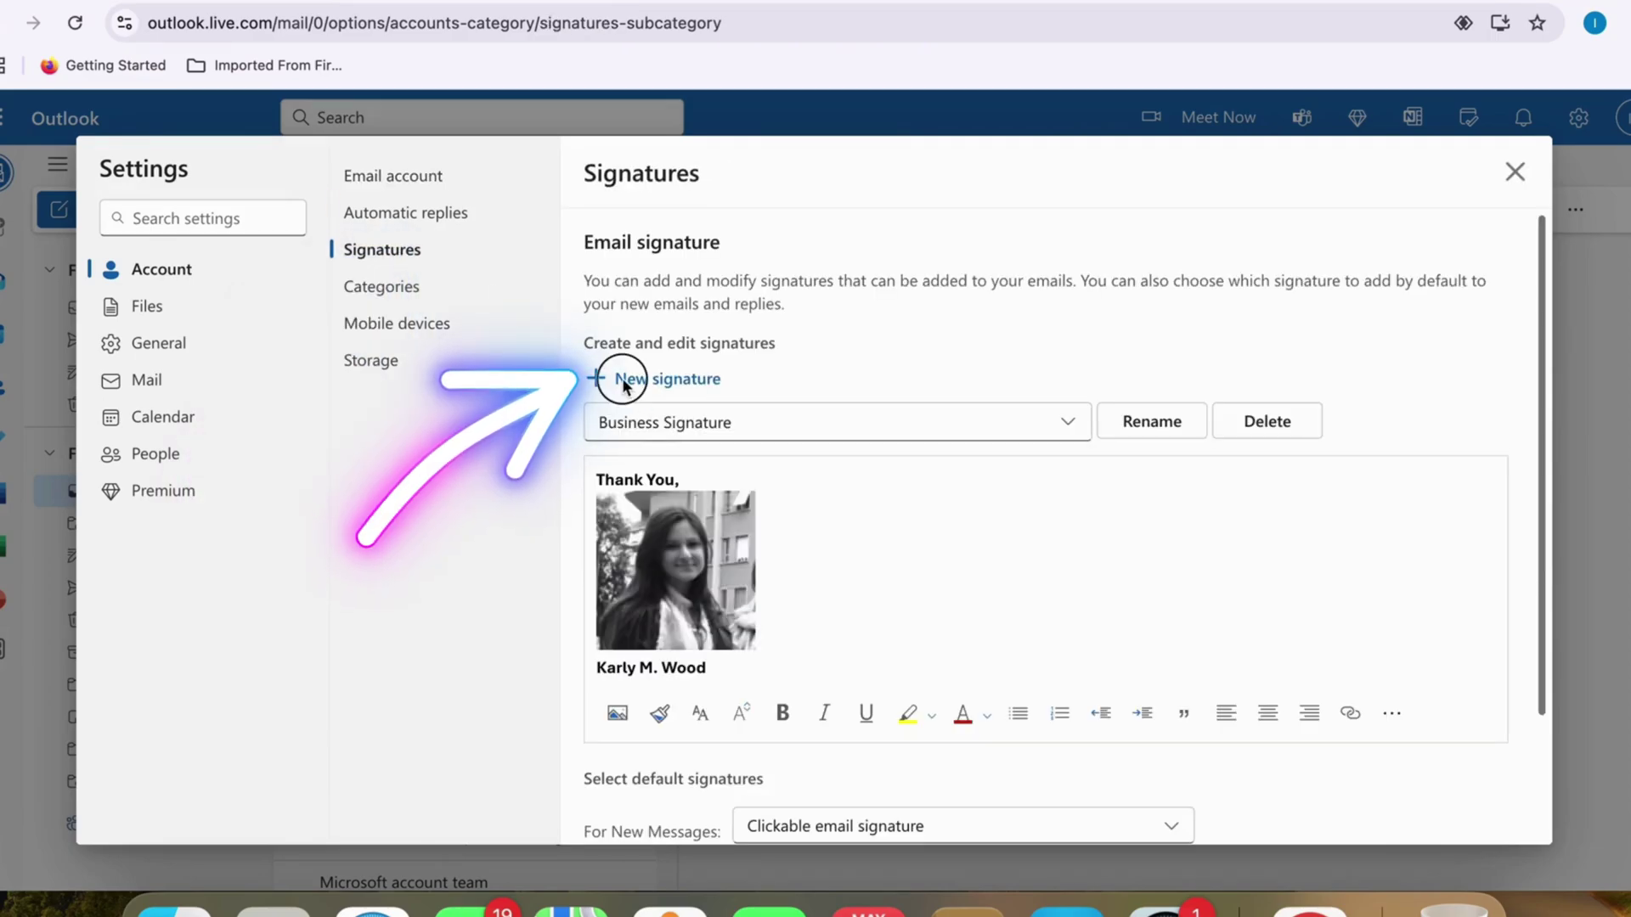
# Step: Create 'Business Signature Profile' with the sender's name, 'Thank you!' and 'Stay in Touch with us on our Social Page!'
pyautogui.click(624, 382)
pyautogui.write('Business Signature Profile')
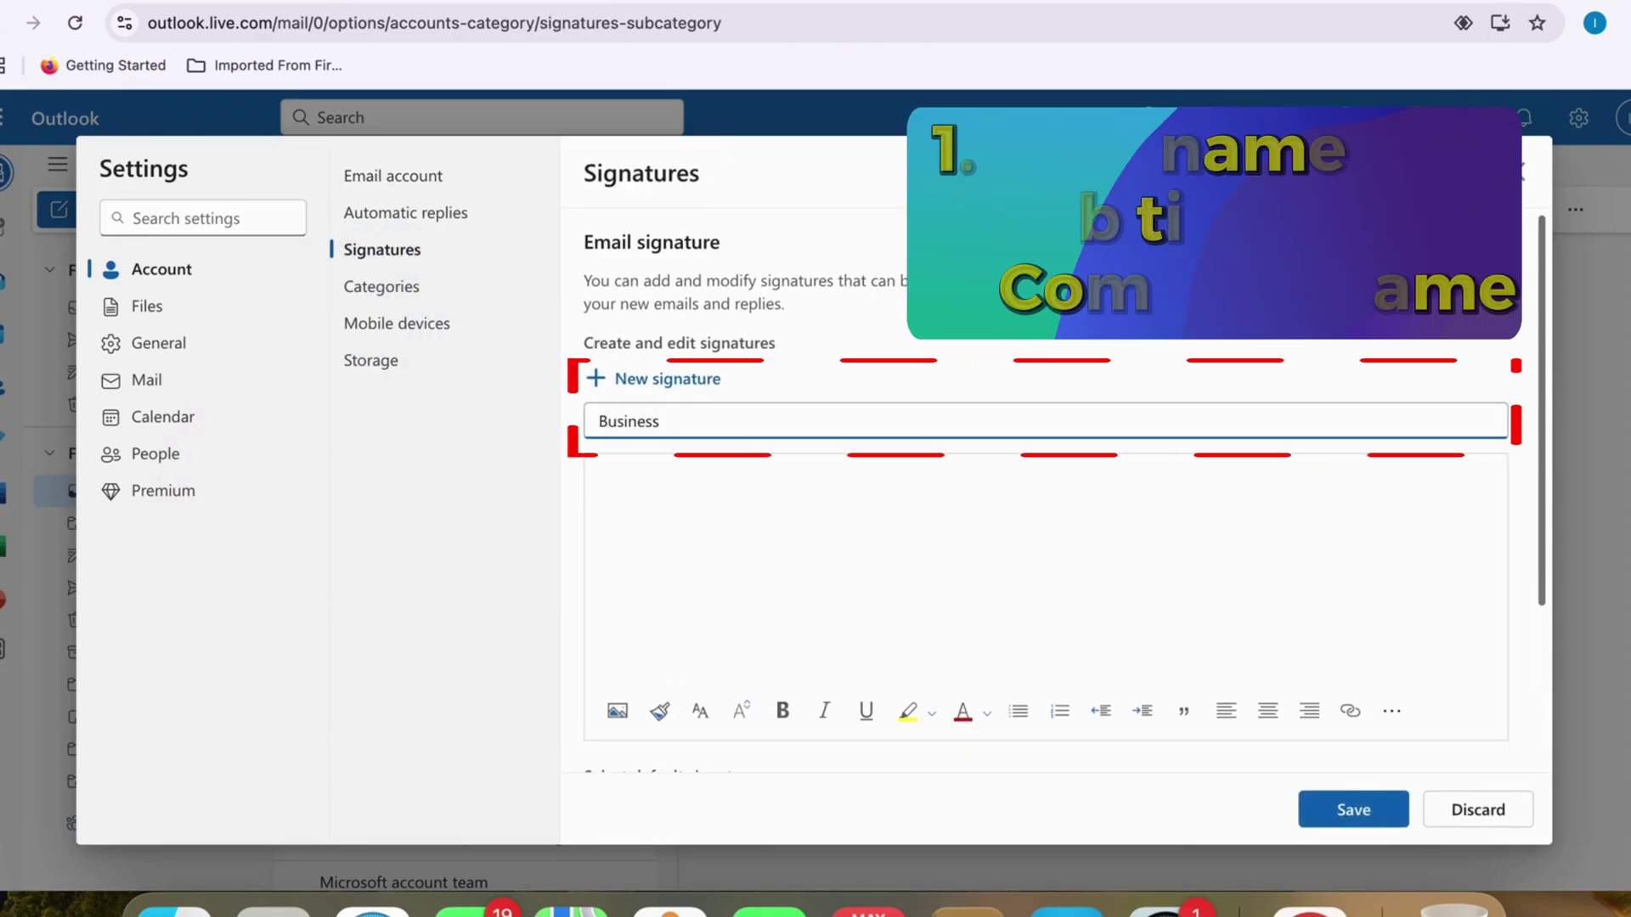
pyautogui.click(605, 477)
pyautogui.write('Karly Wood')
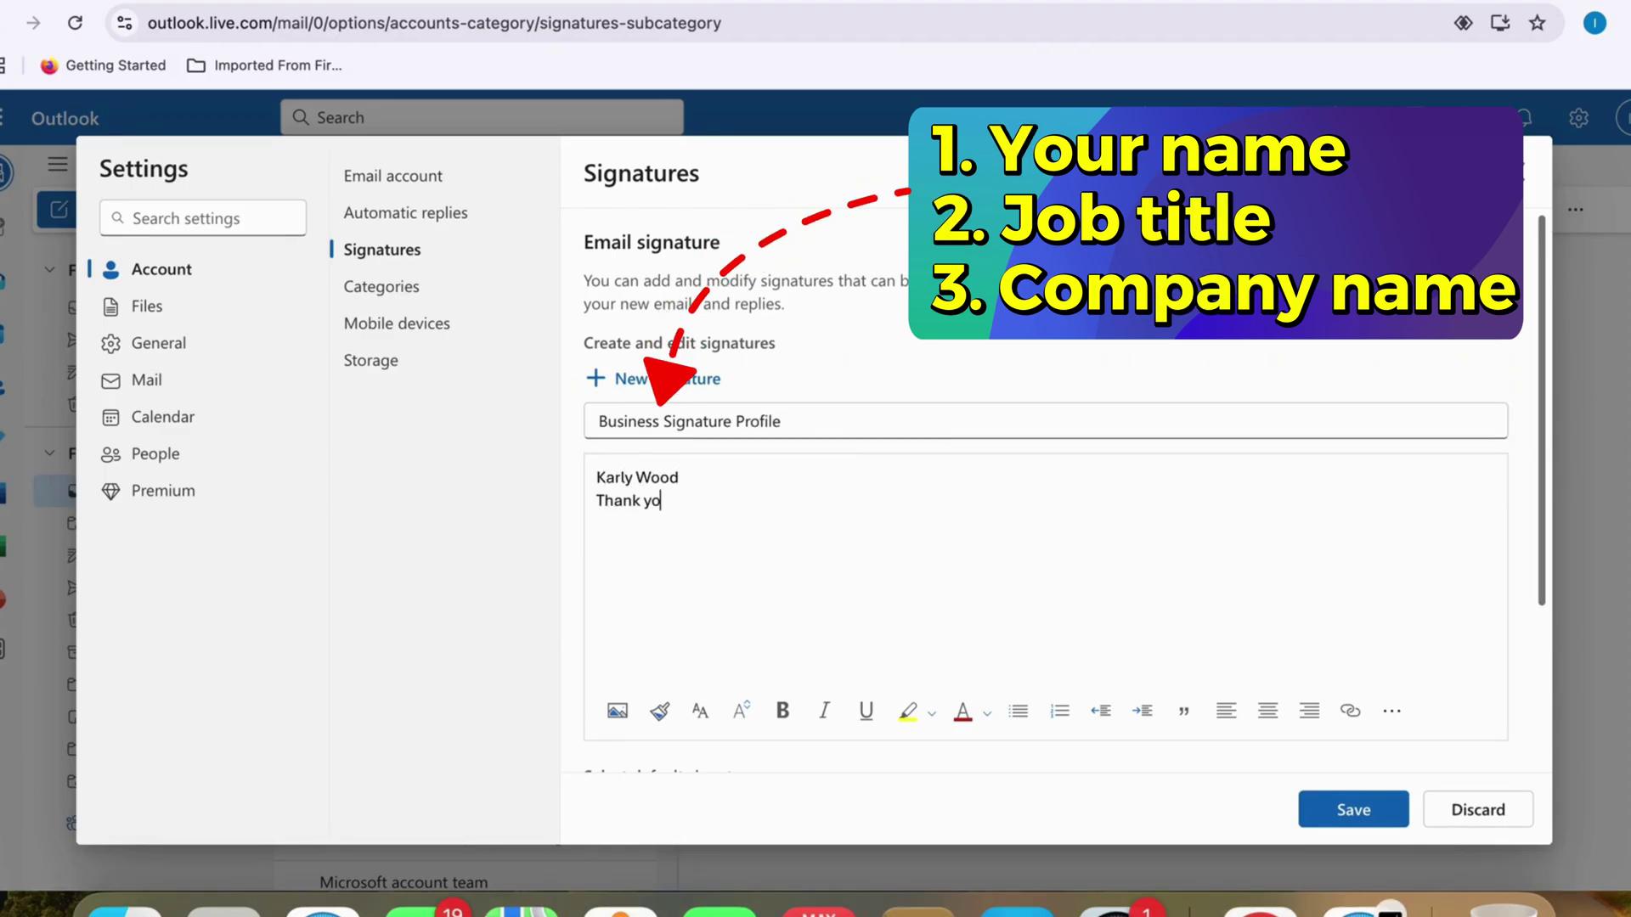
pyautogui.press('Return')
pyautogui.write('Stay in Touch with ')
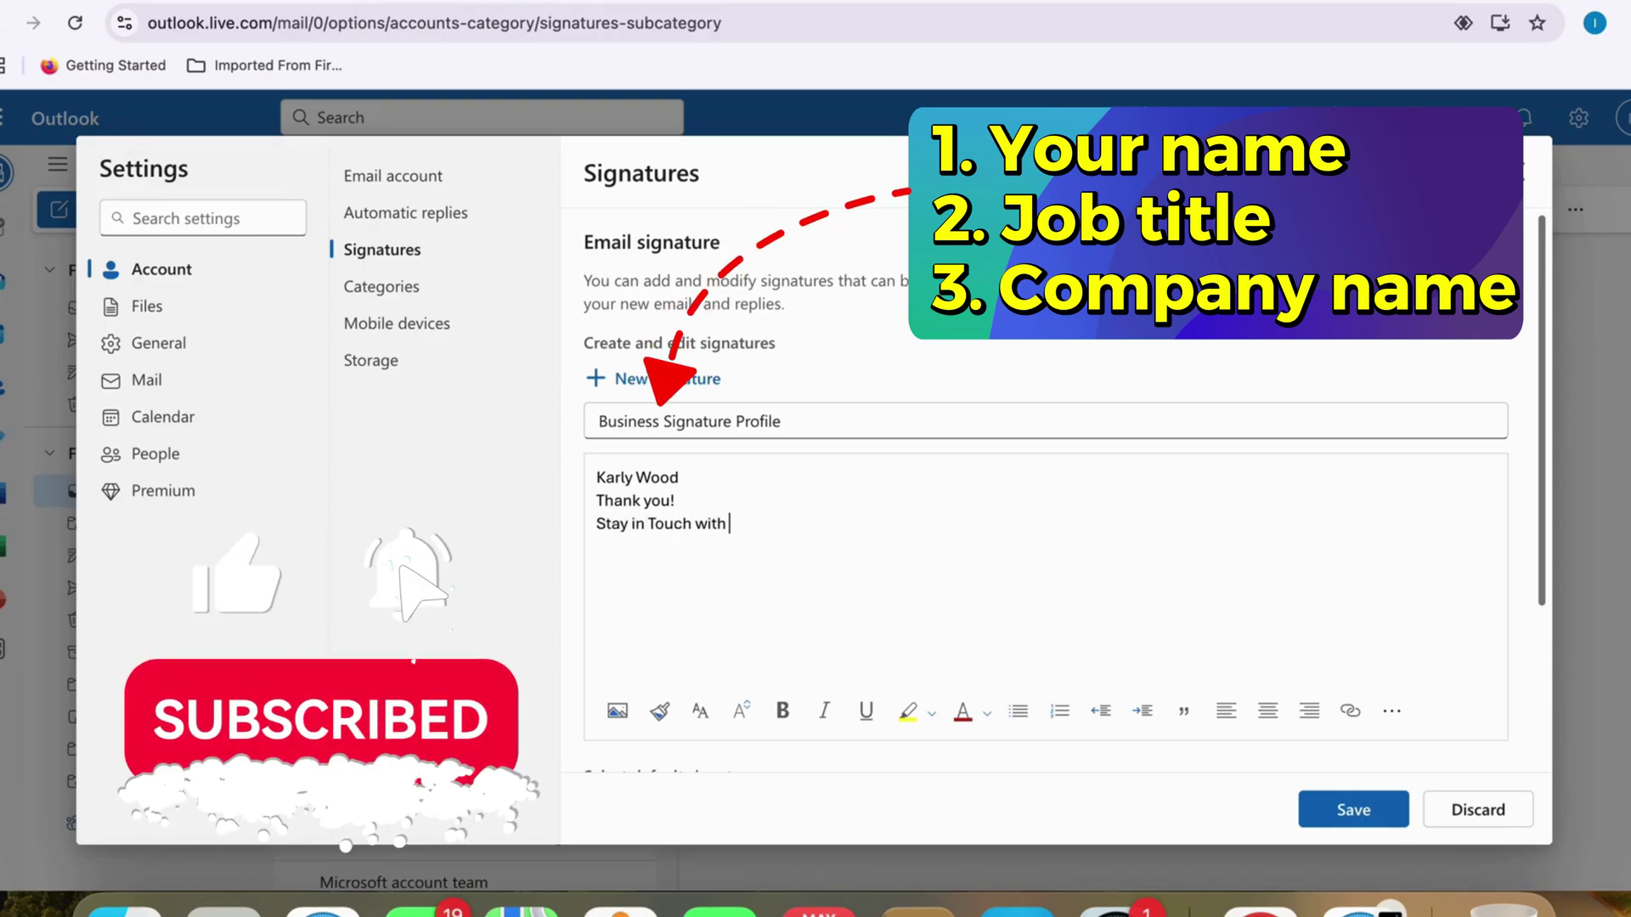
pyautogui.write('us on our')
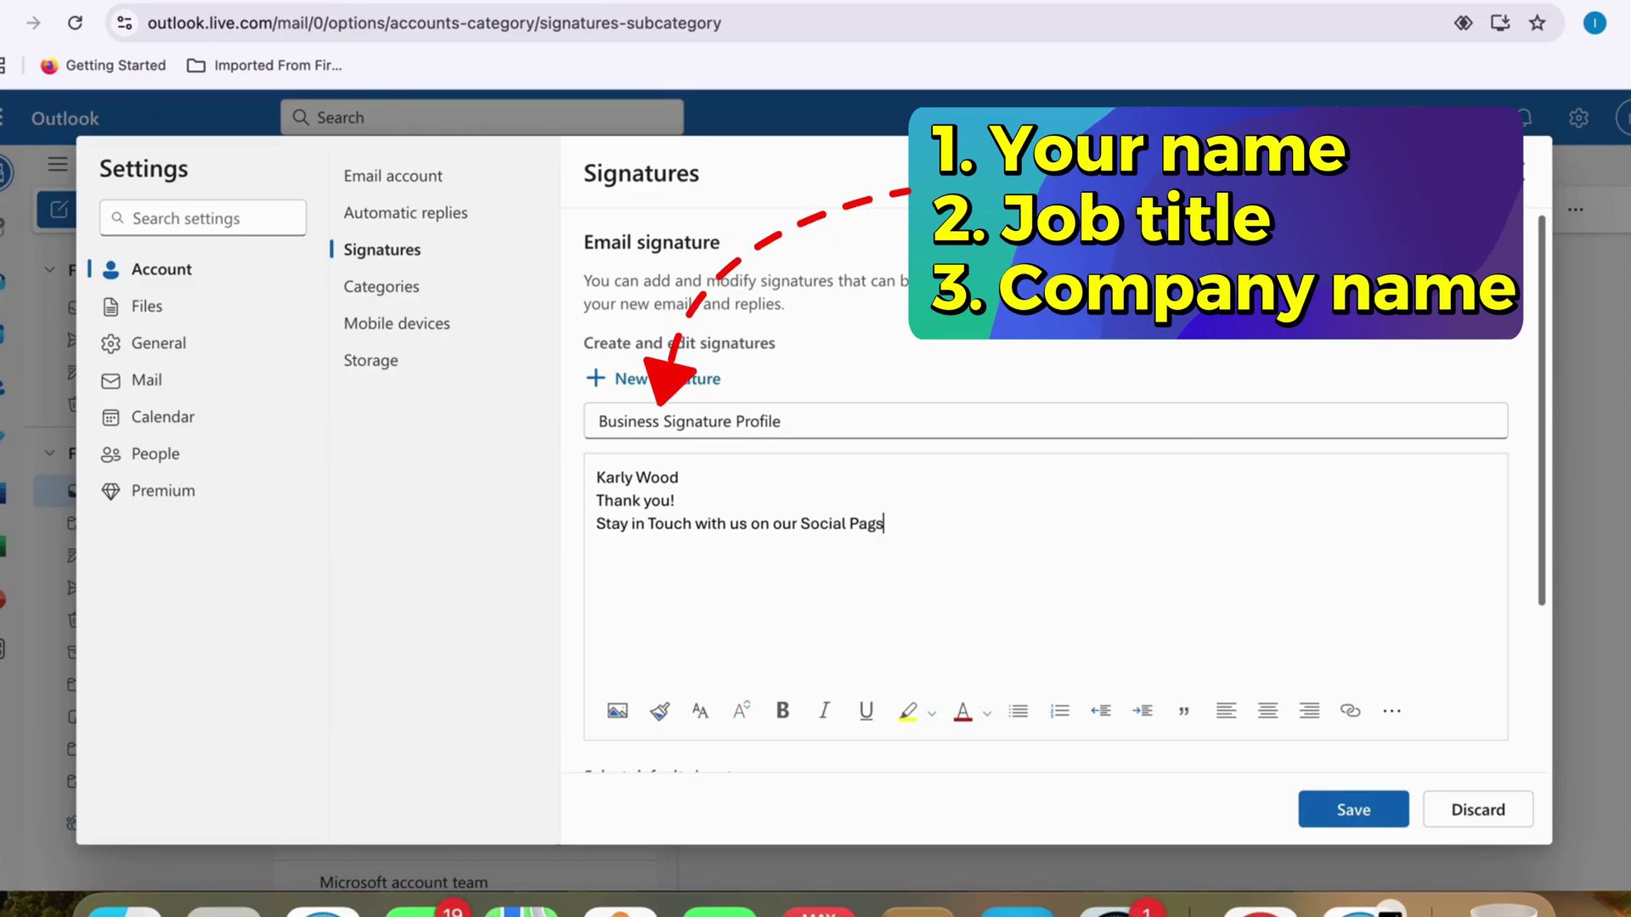
pyautogui.write(' Social Page!')
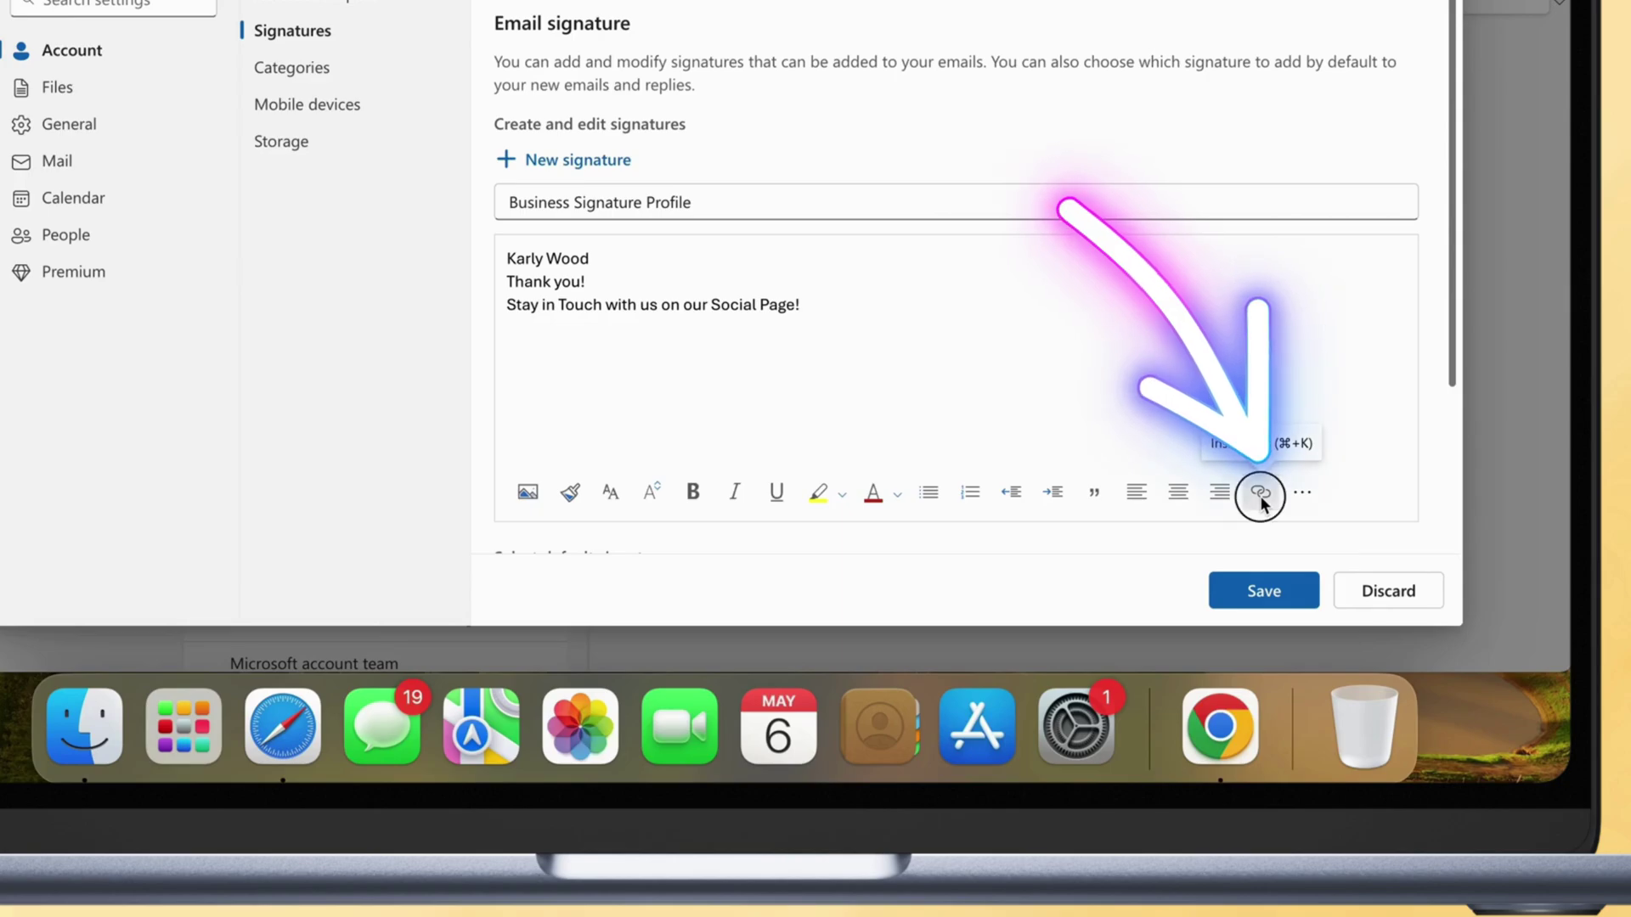
pyautogui.click(1260, 493)
pyautogui.click(641, 243)
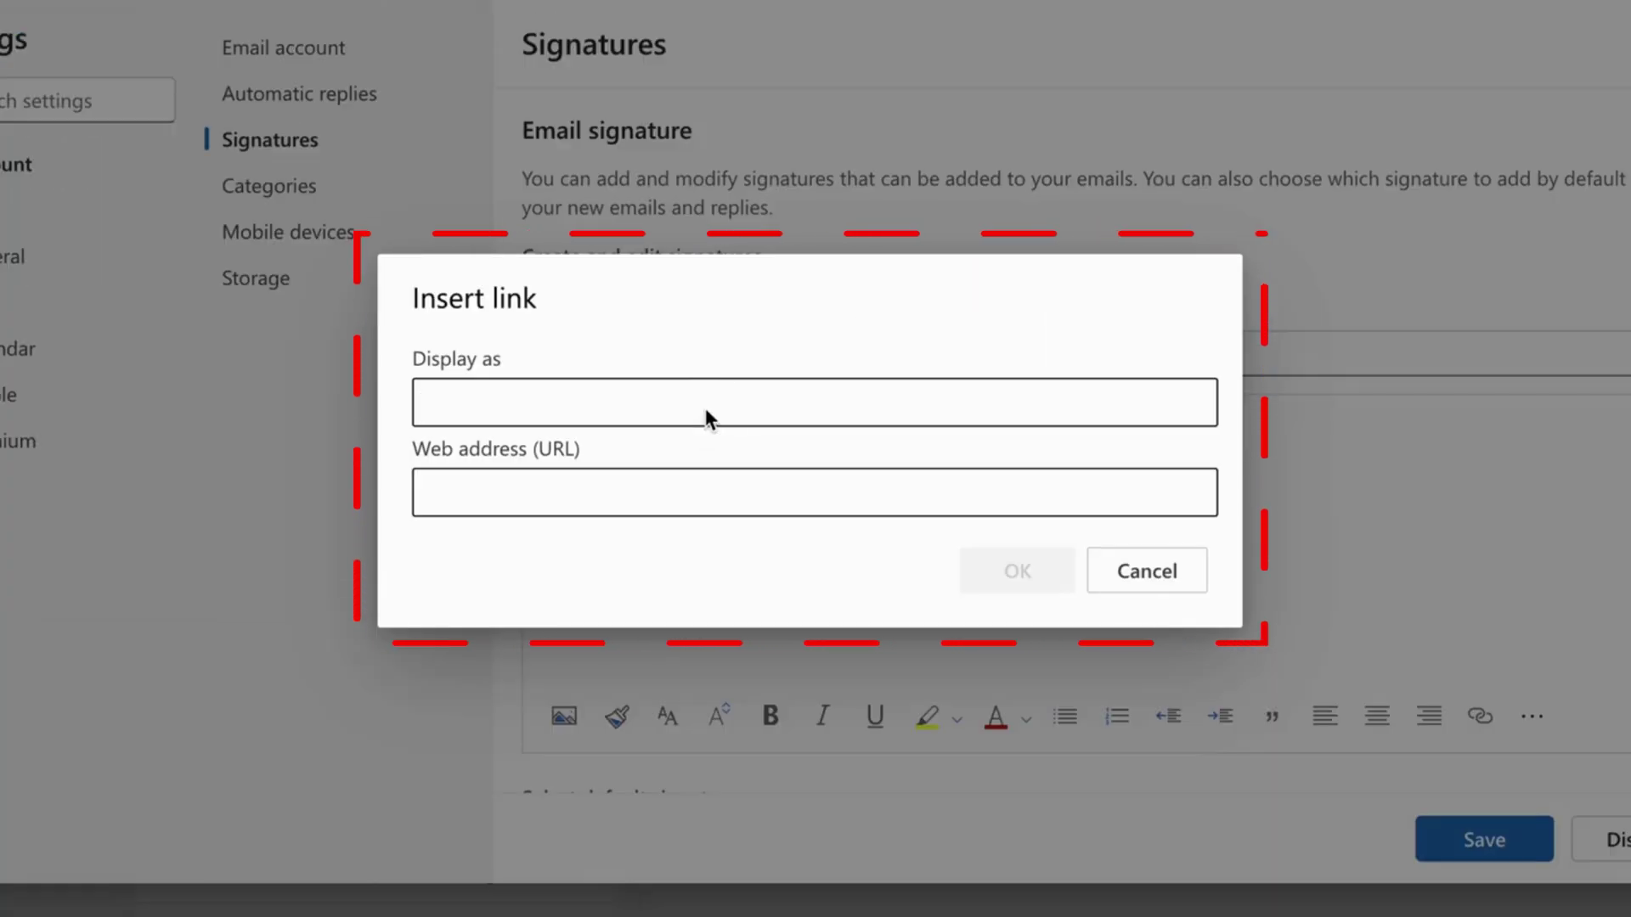
pyautogui.write('con')
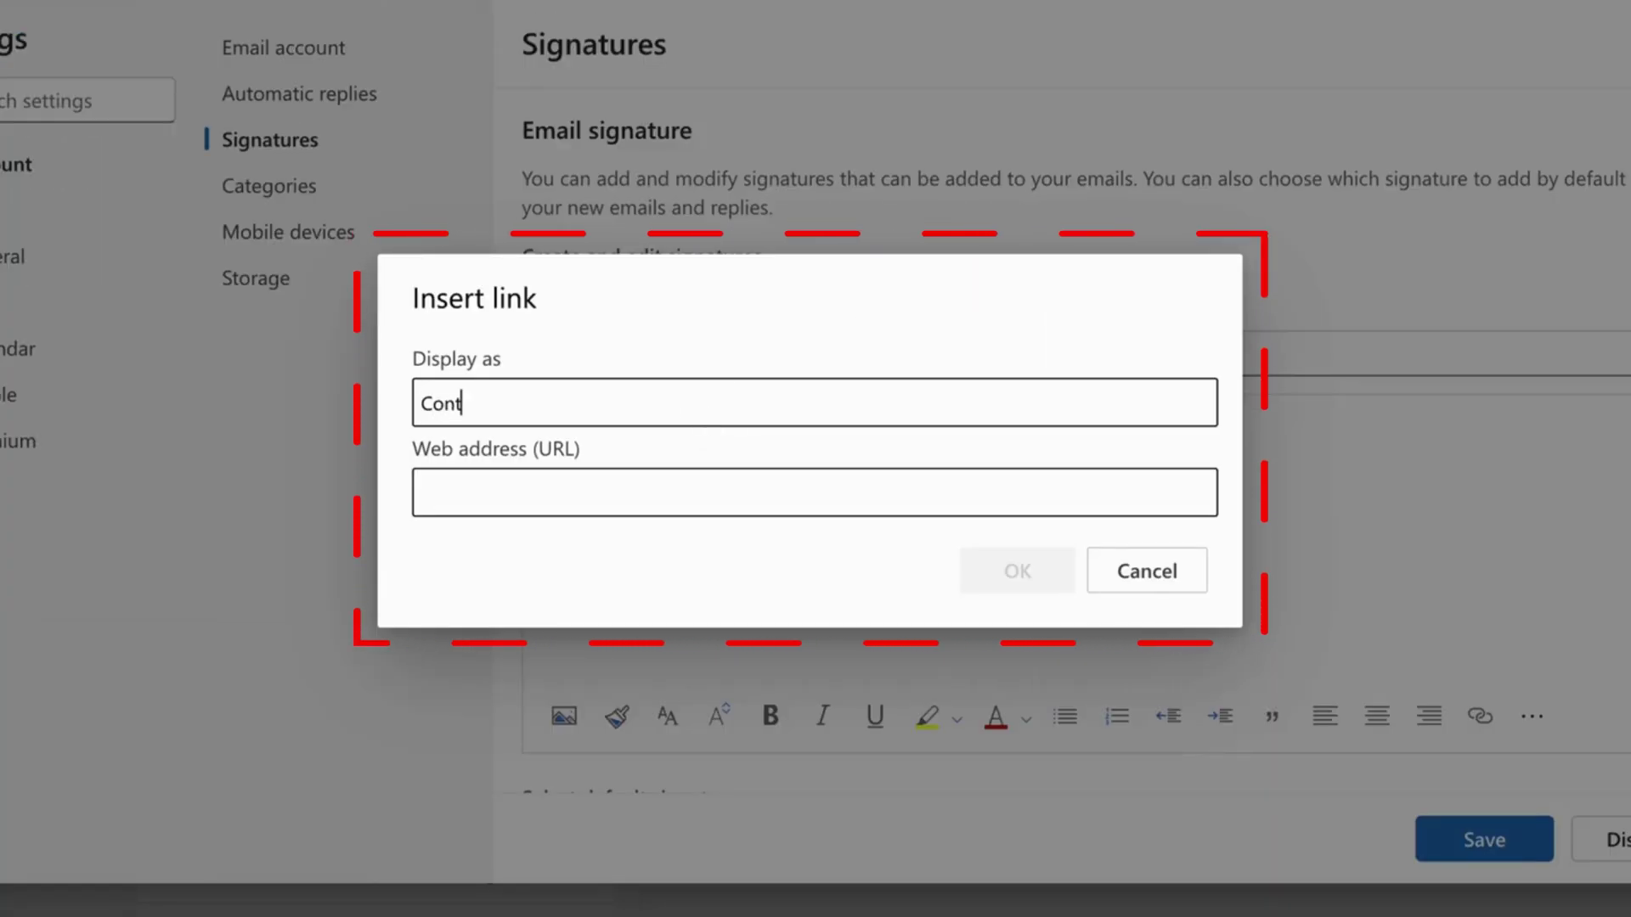
pyautogui.write('tace')
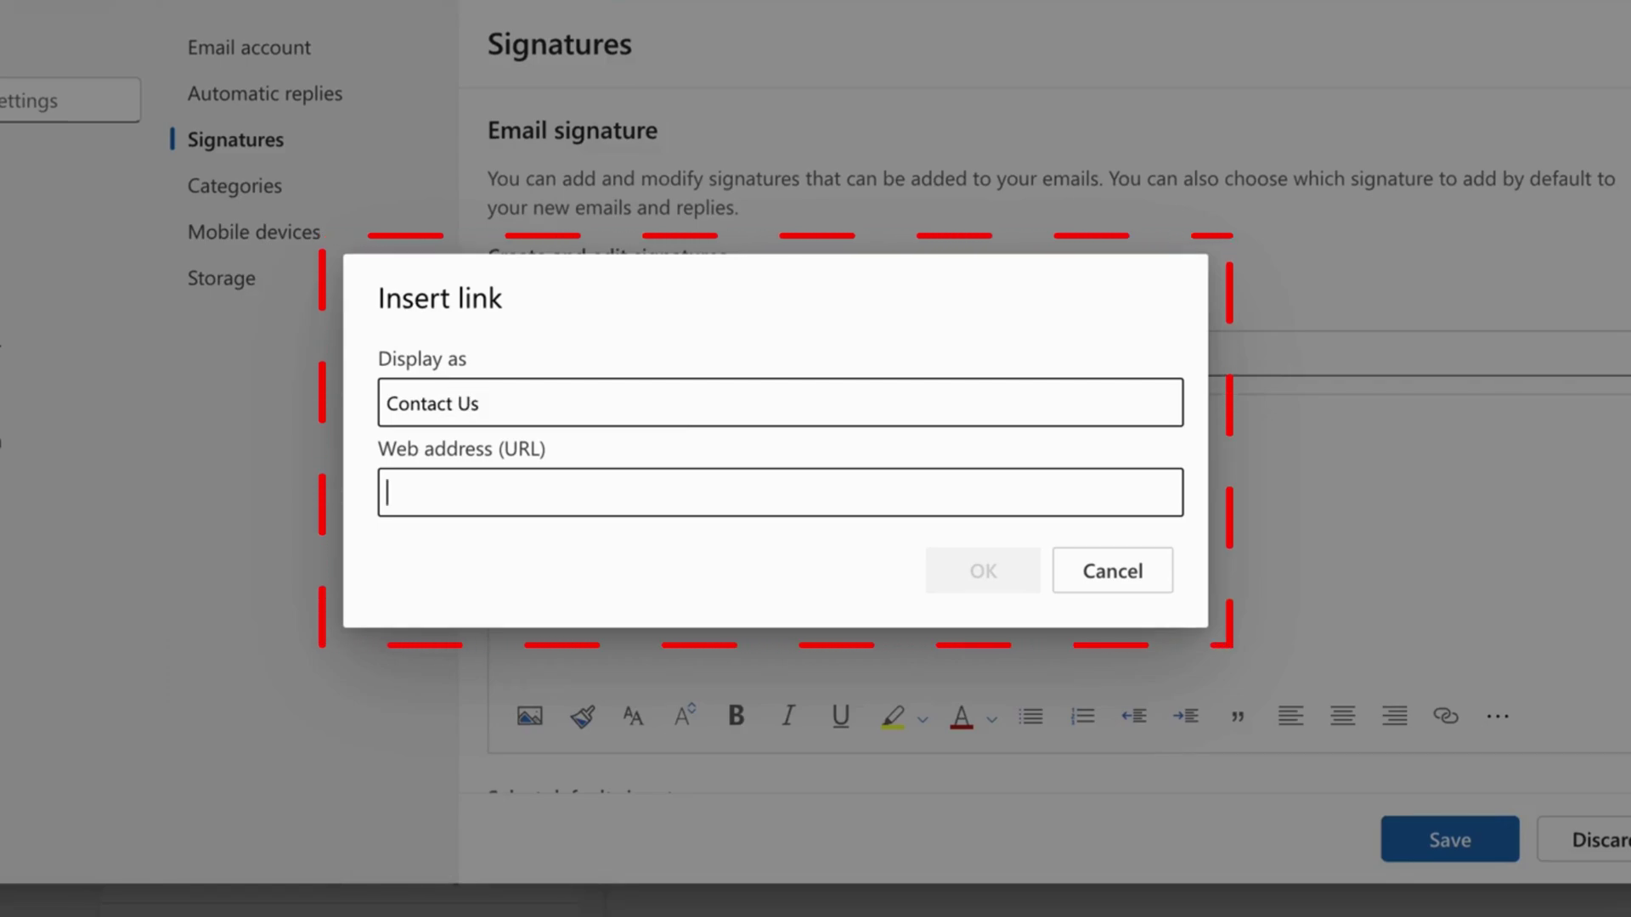
pyautogui.write('www.howtoisolve.com/contact-us/')
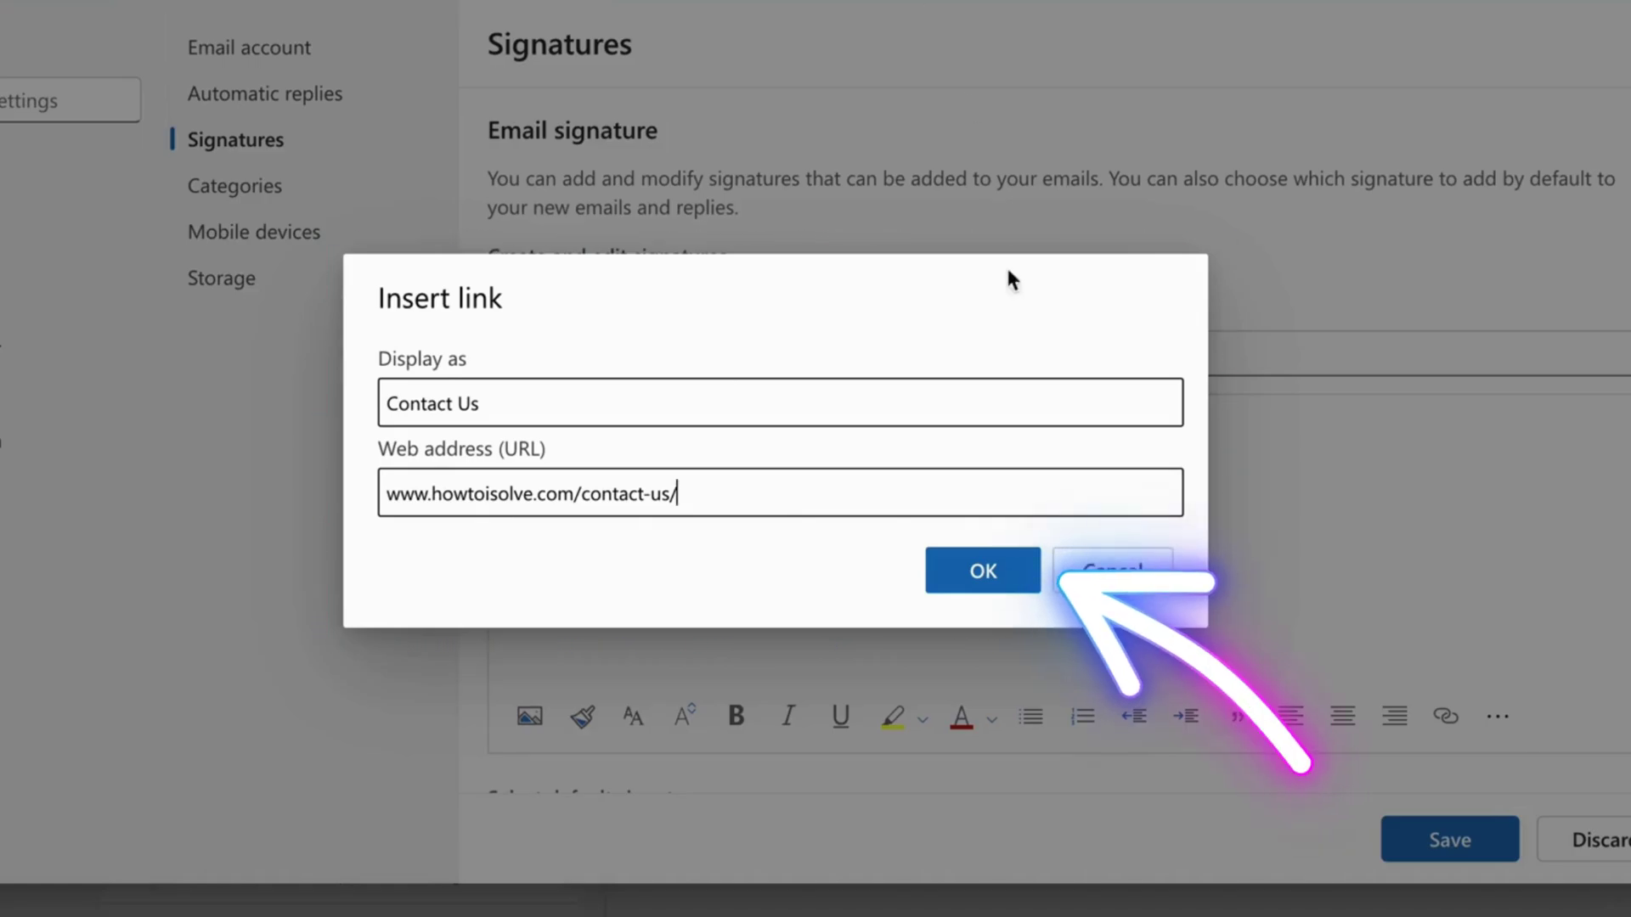
pyautogui.click(989, 574)
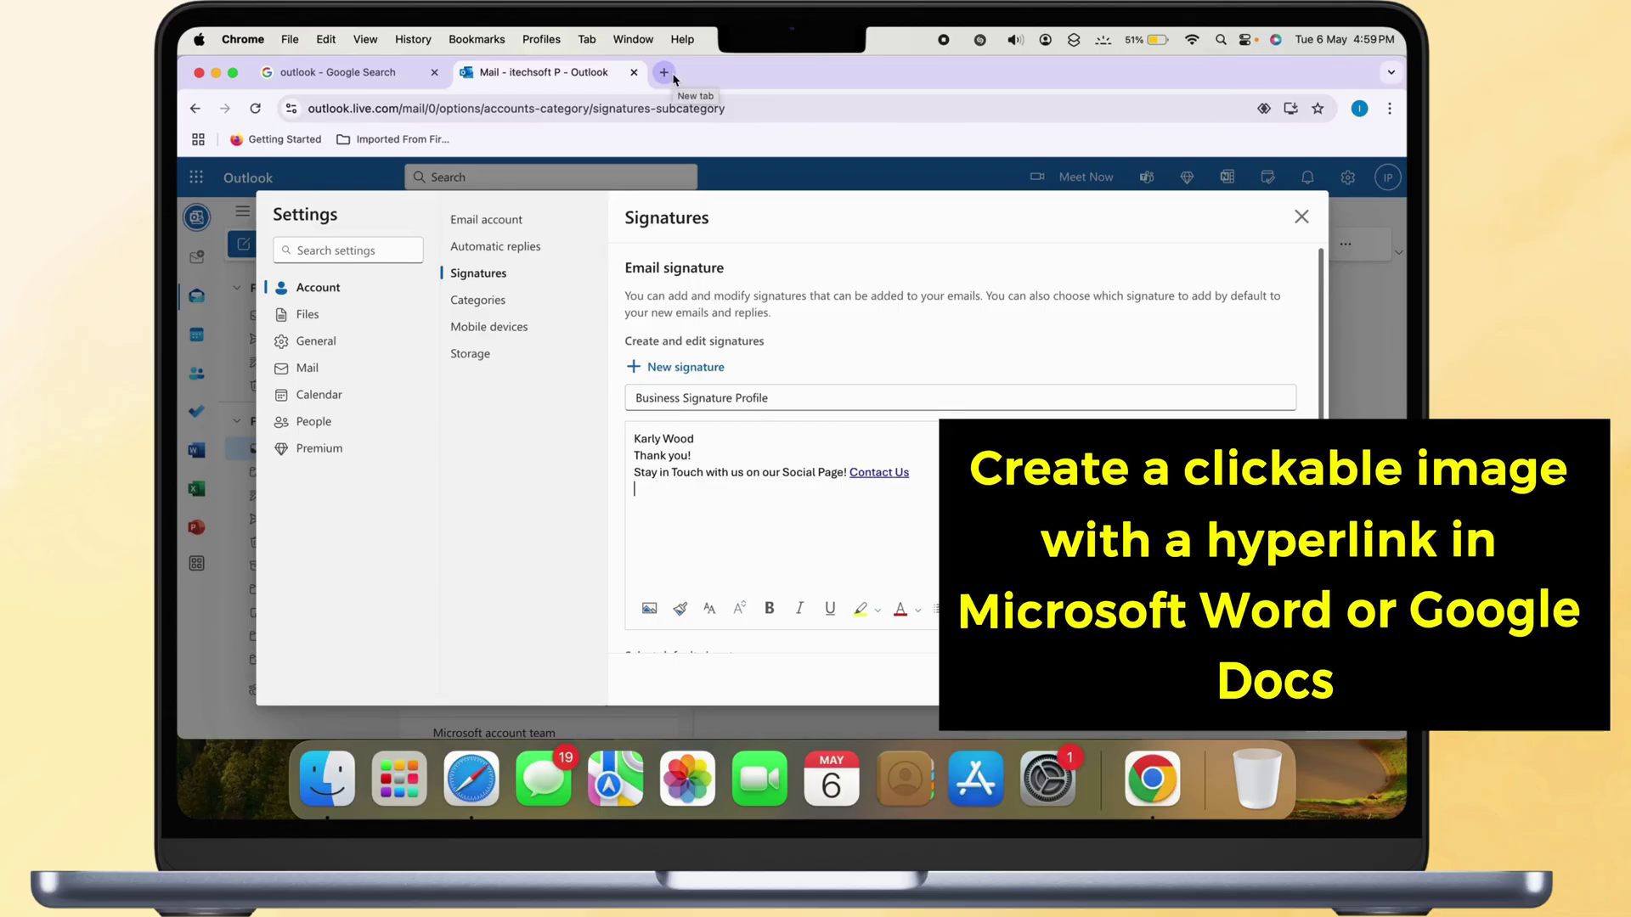
# Step: Search Google for 'doc' in a new browser tab
pyautogui.click(666, 75)
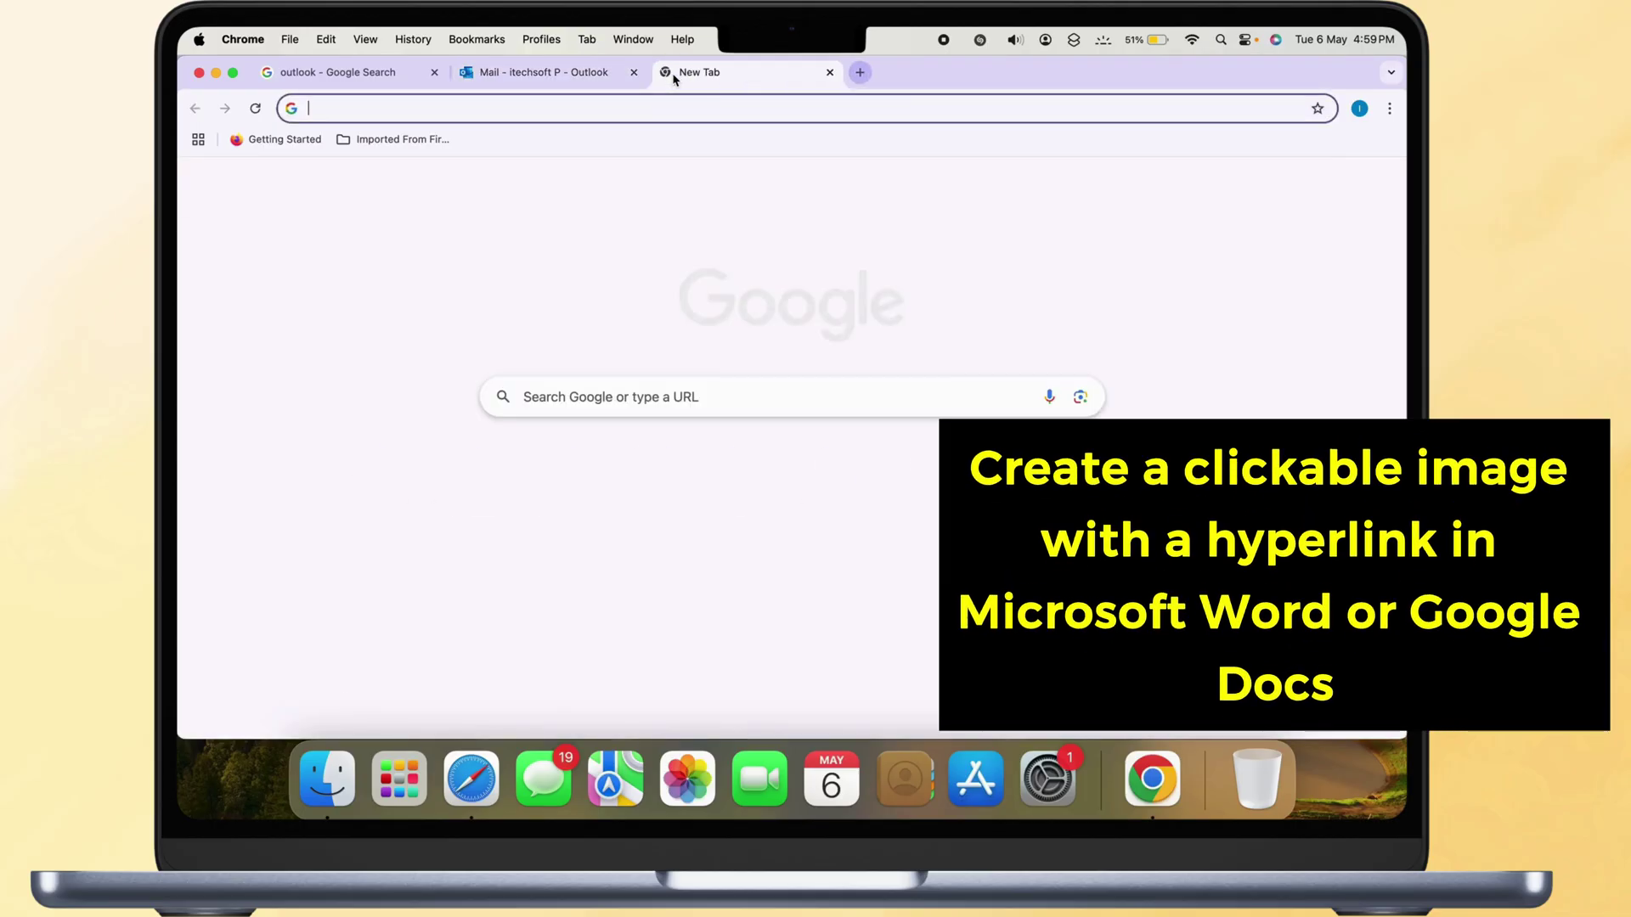
pyautogui.click(671, 397)
pyautogui.write('Doc')
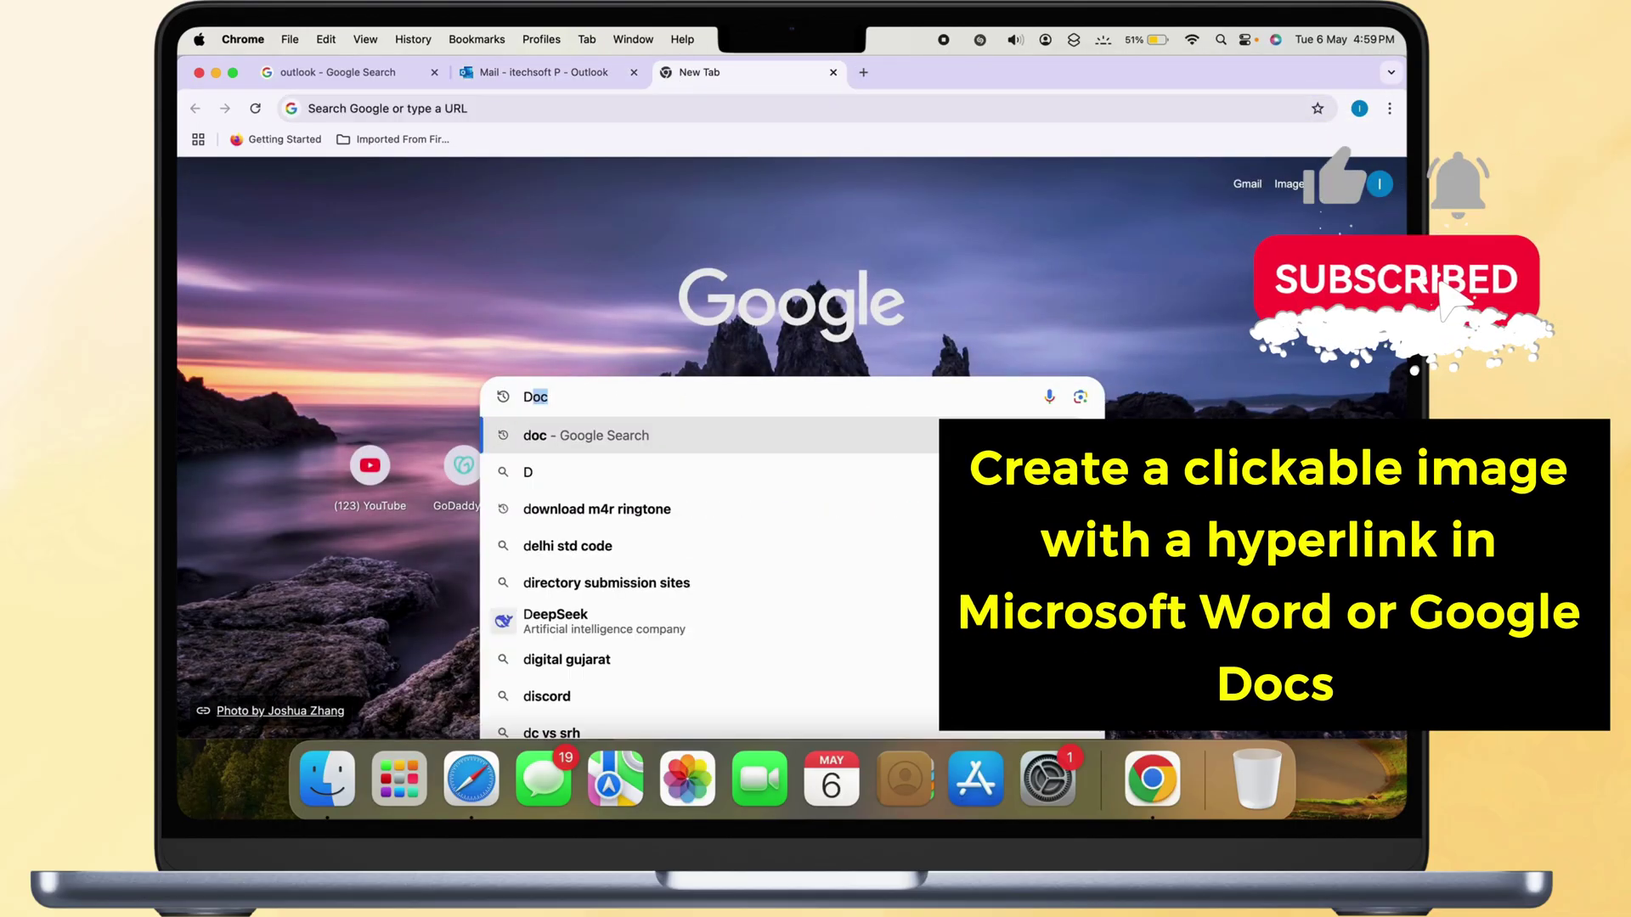
pyautogui.press('Return')
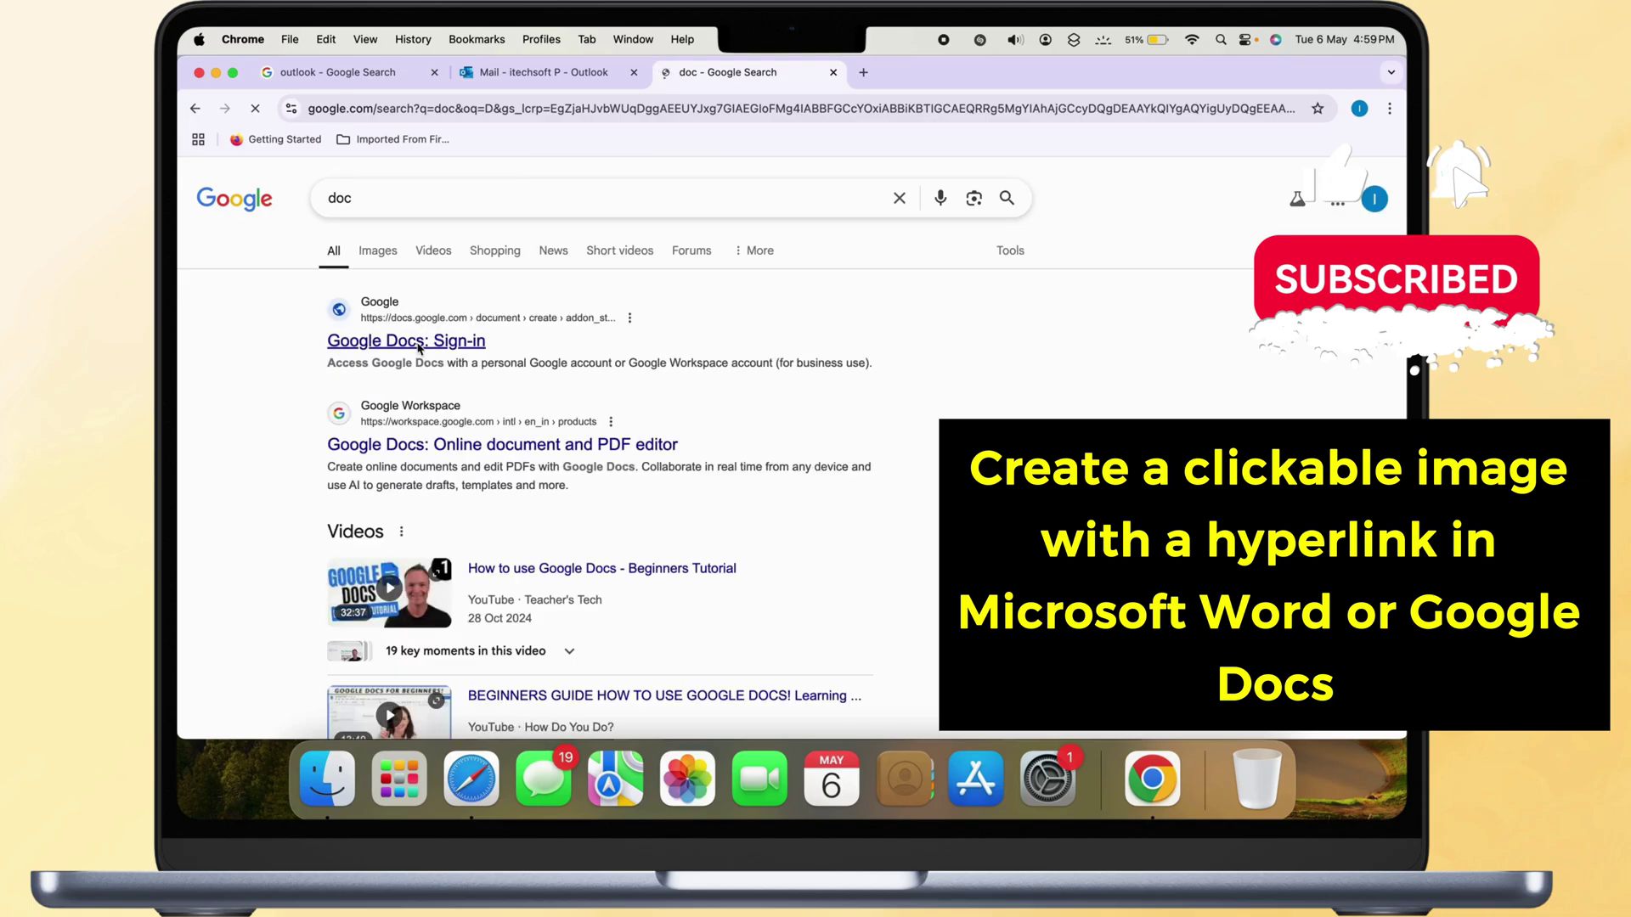
# Step: Start a blank Google Docs document and insert the profile photo from Downloads
pyautogui.click(418, 344)
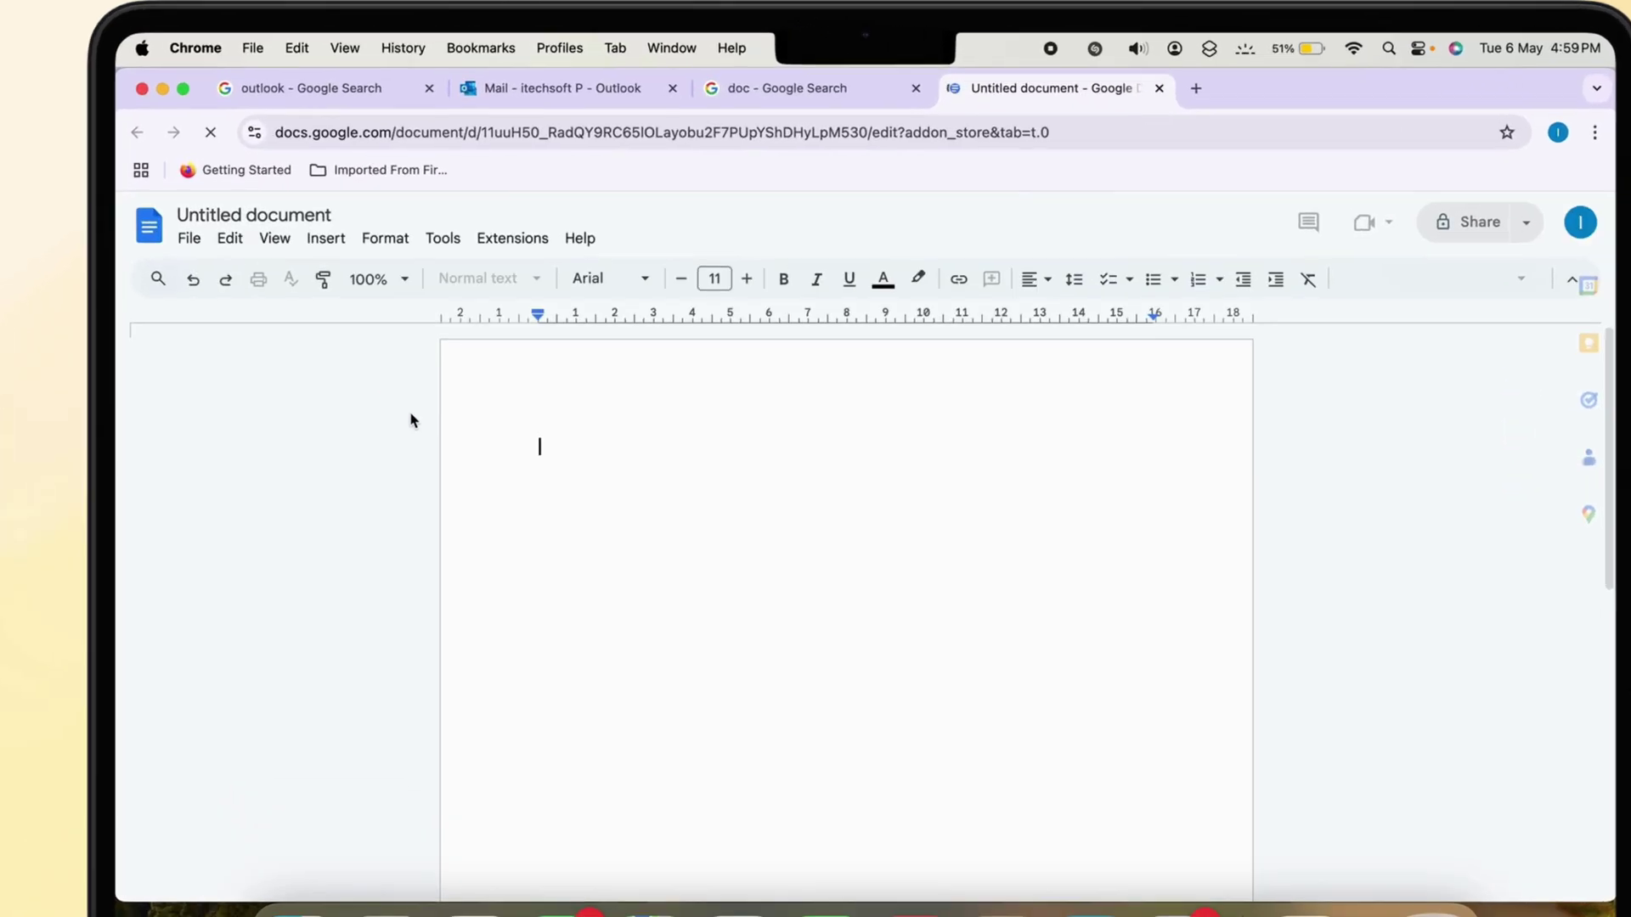
pyautogui.click(325, 239)
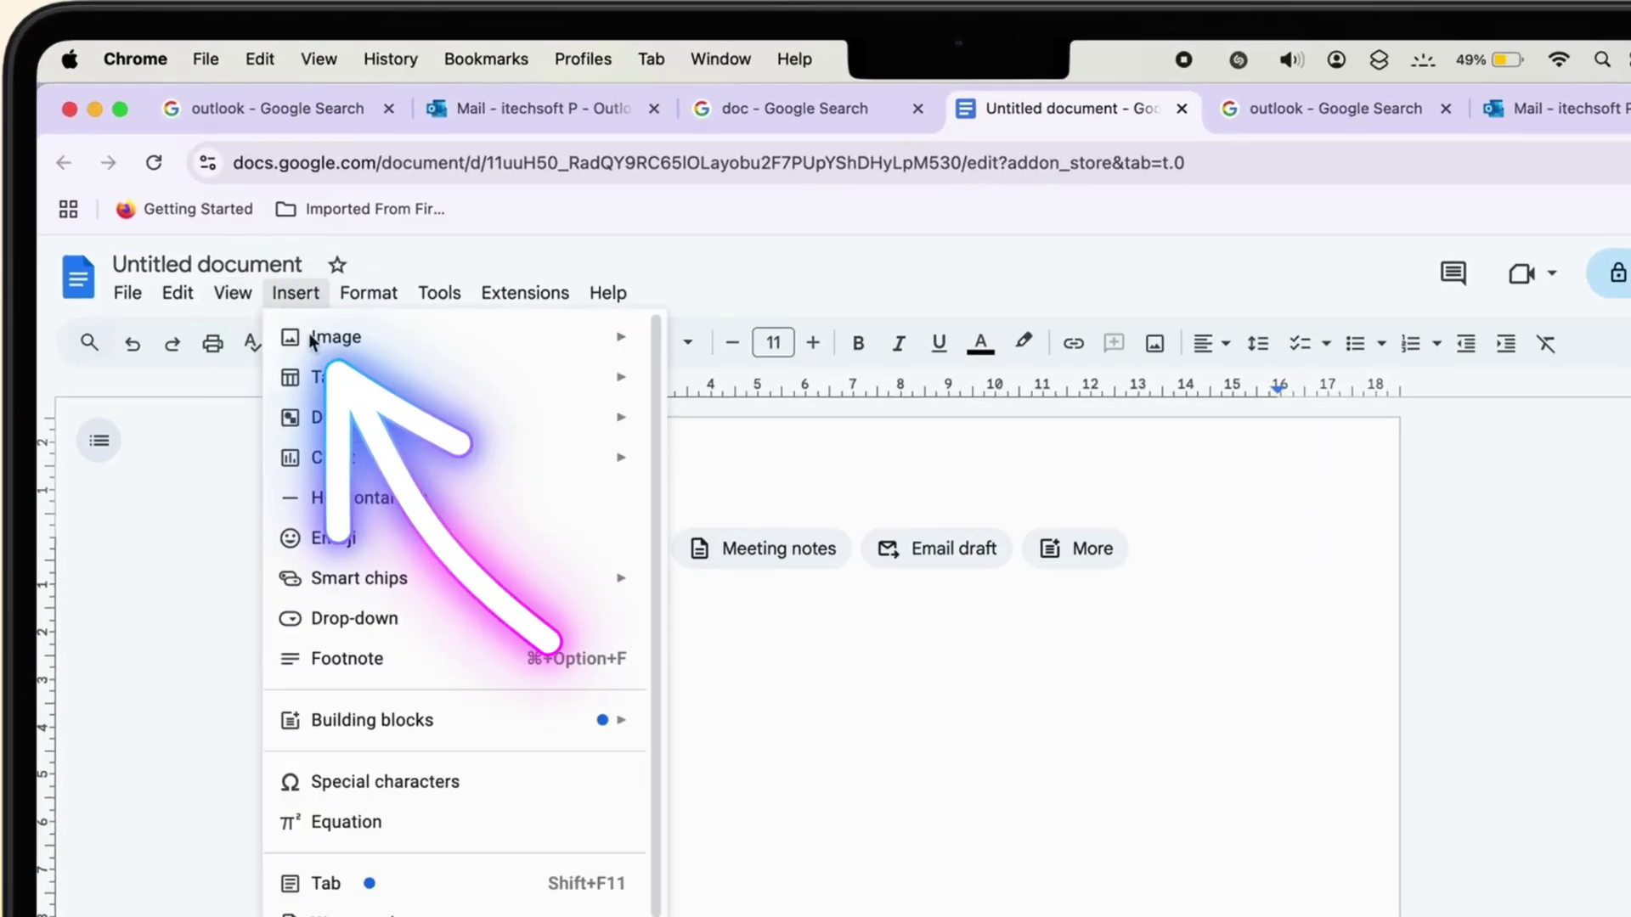
pyautogui.moveTo(315, 342)
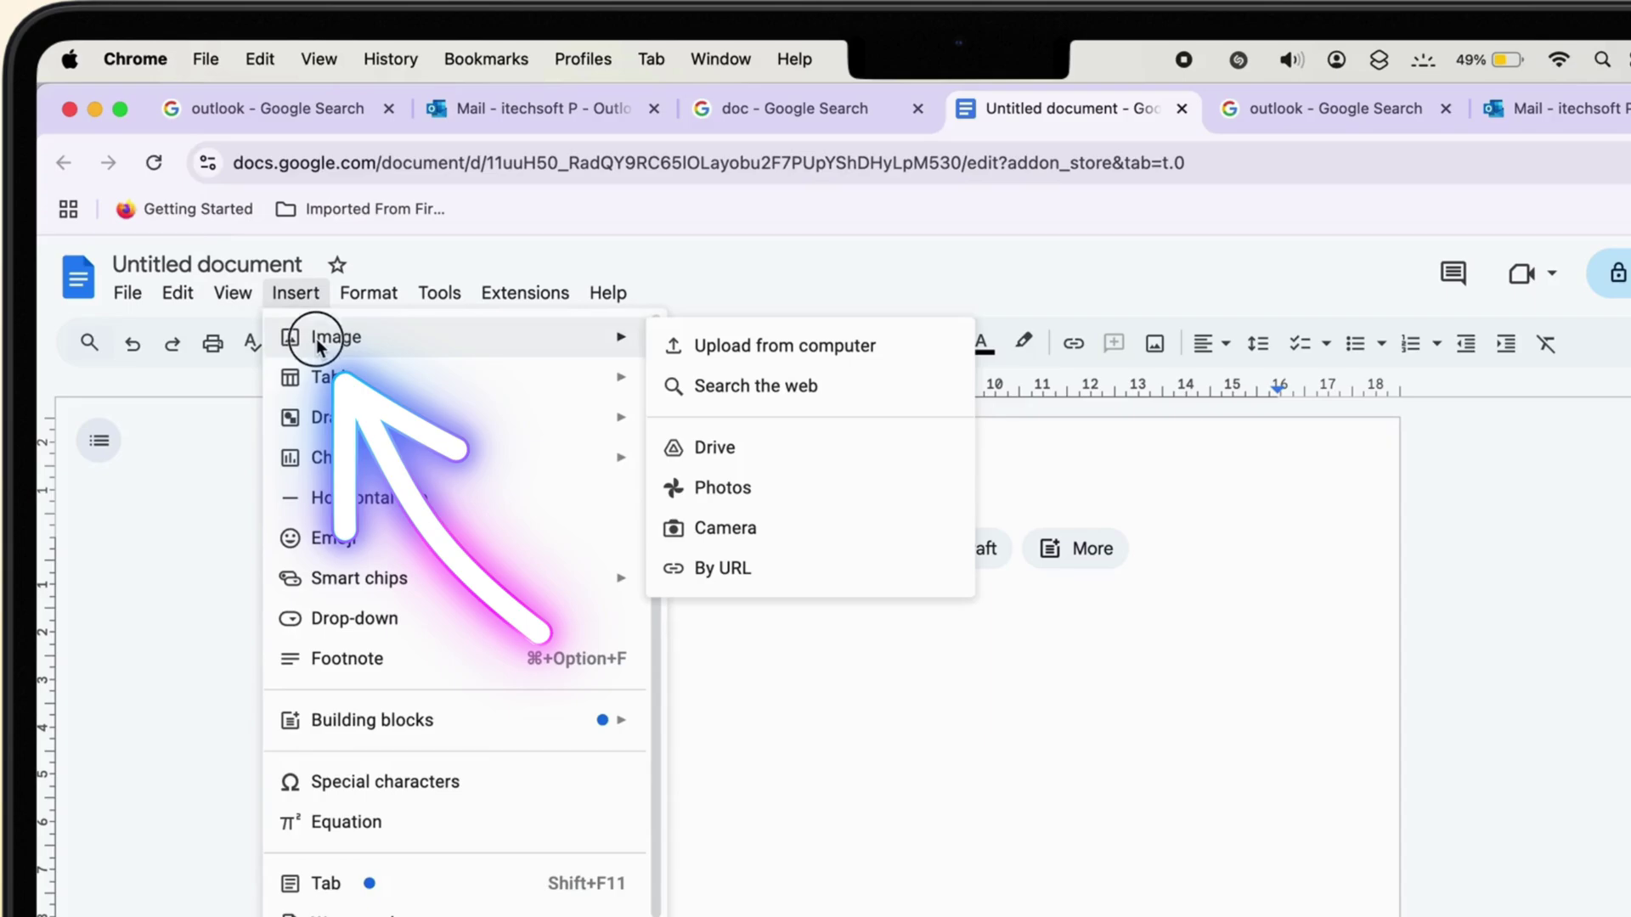
pyautogui.click(747, 350)
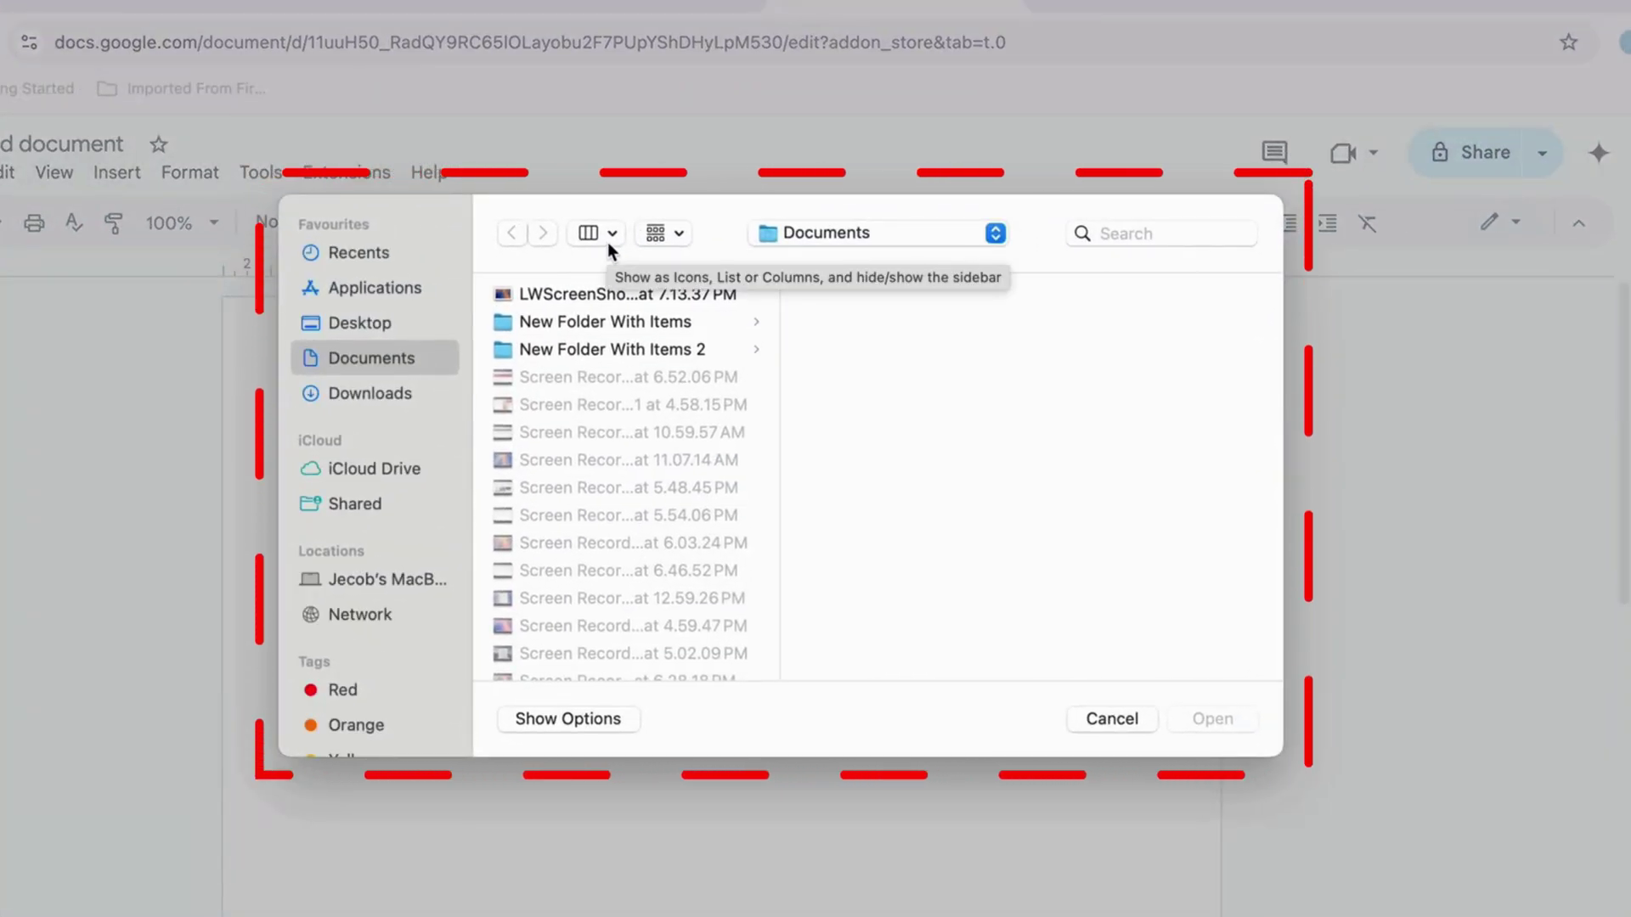
pyautogui.click(387, 392)
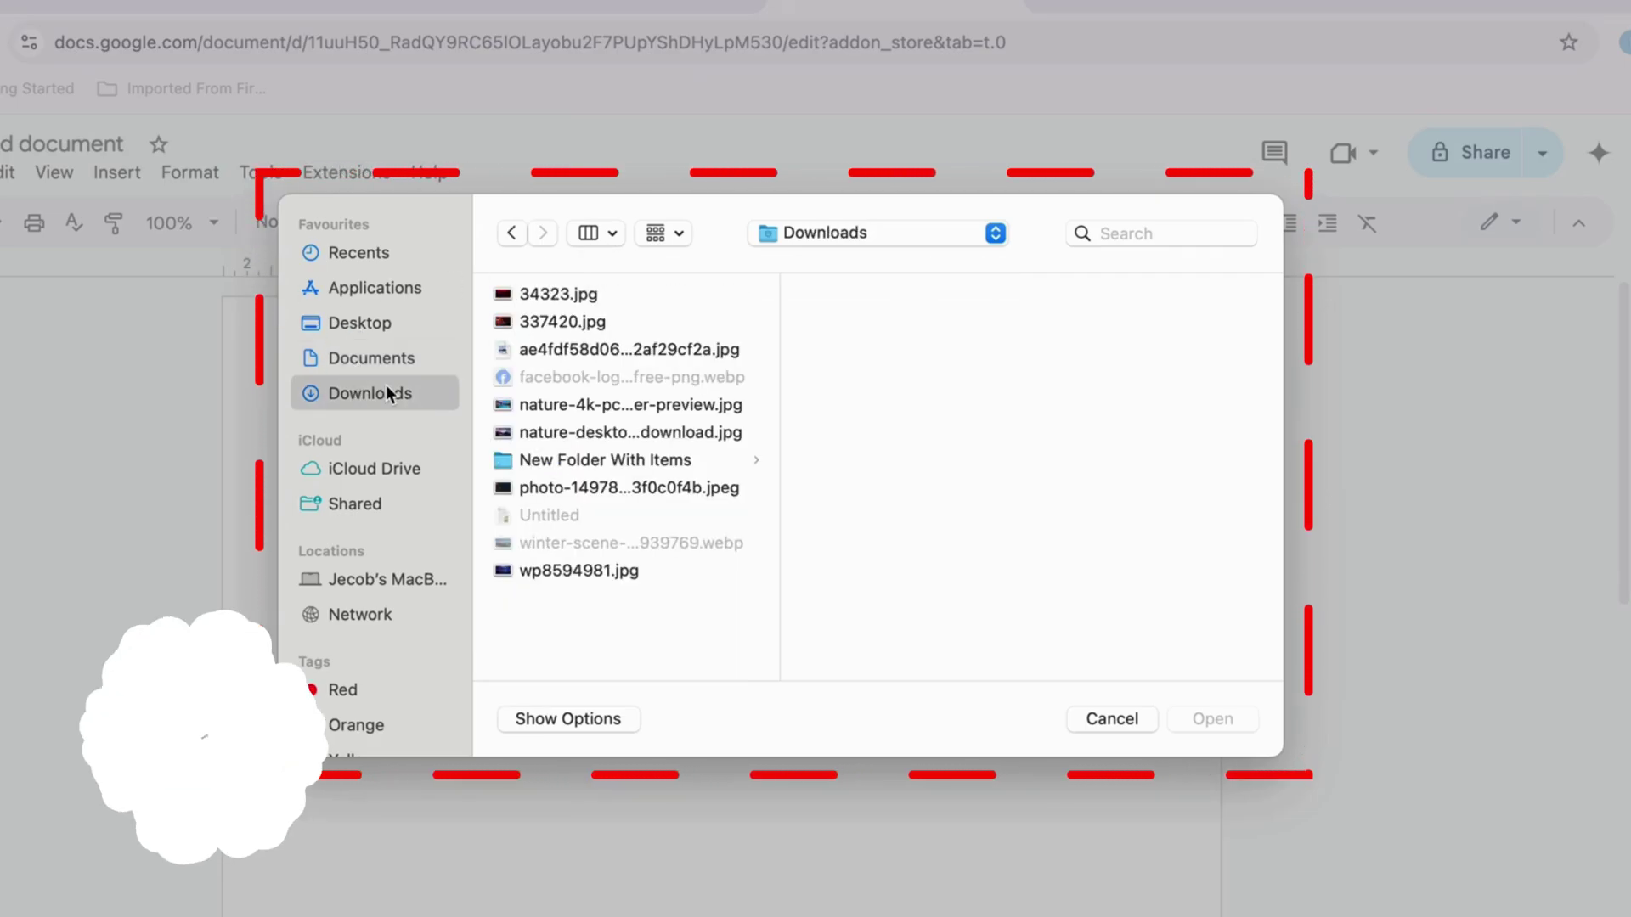
pyautogui.click(665, 361)
pyautogui.click(1215, 720)
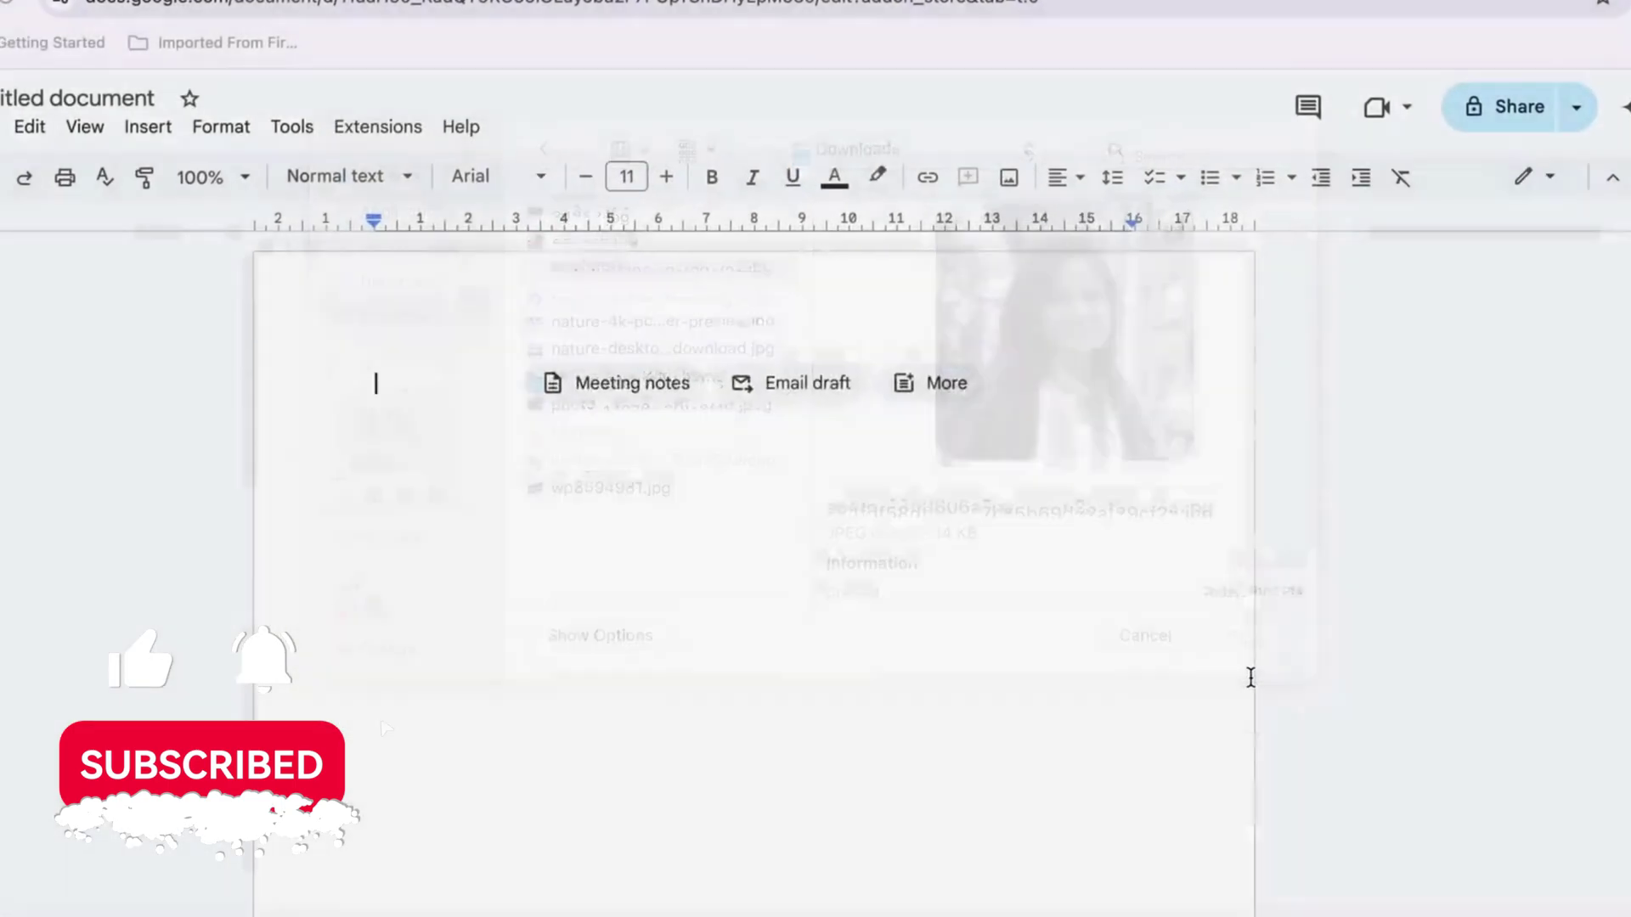
pyautogui.click(458, 443)
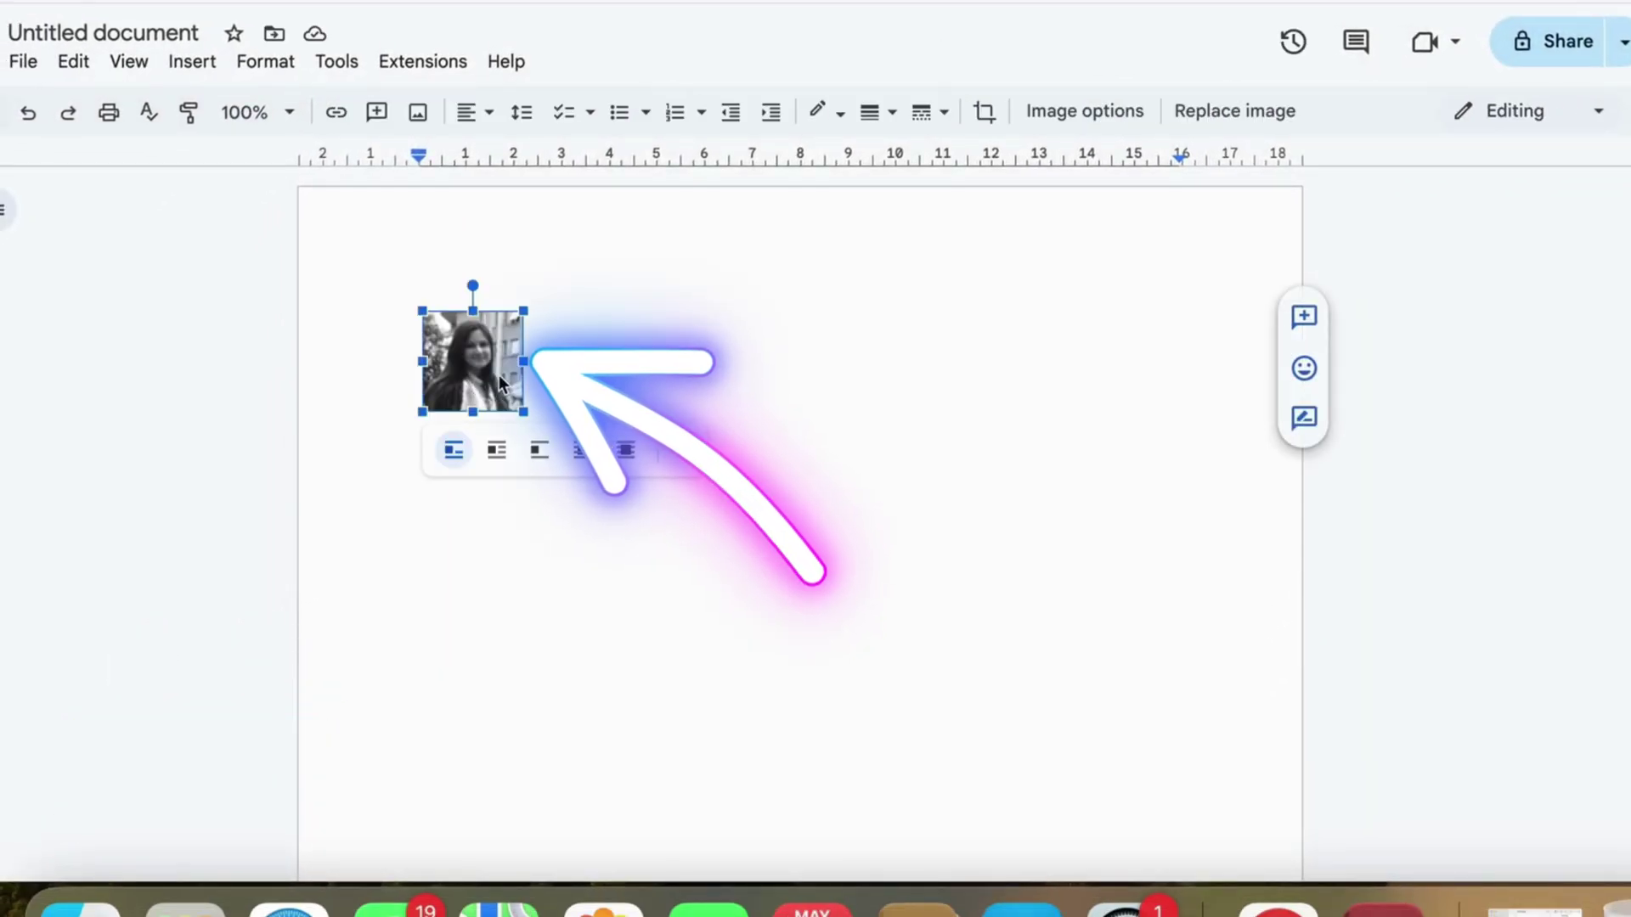
pyautogui.rightClick(498, 378)
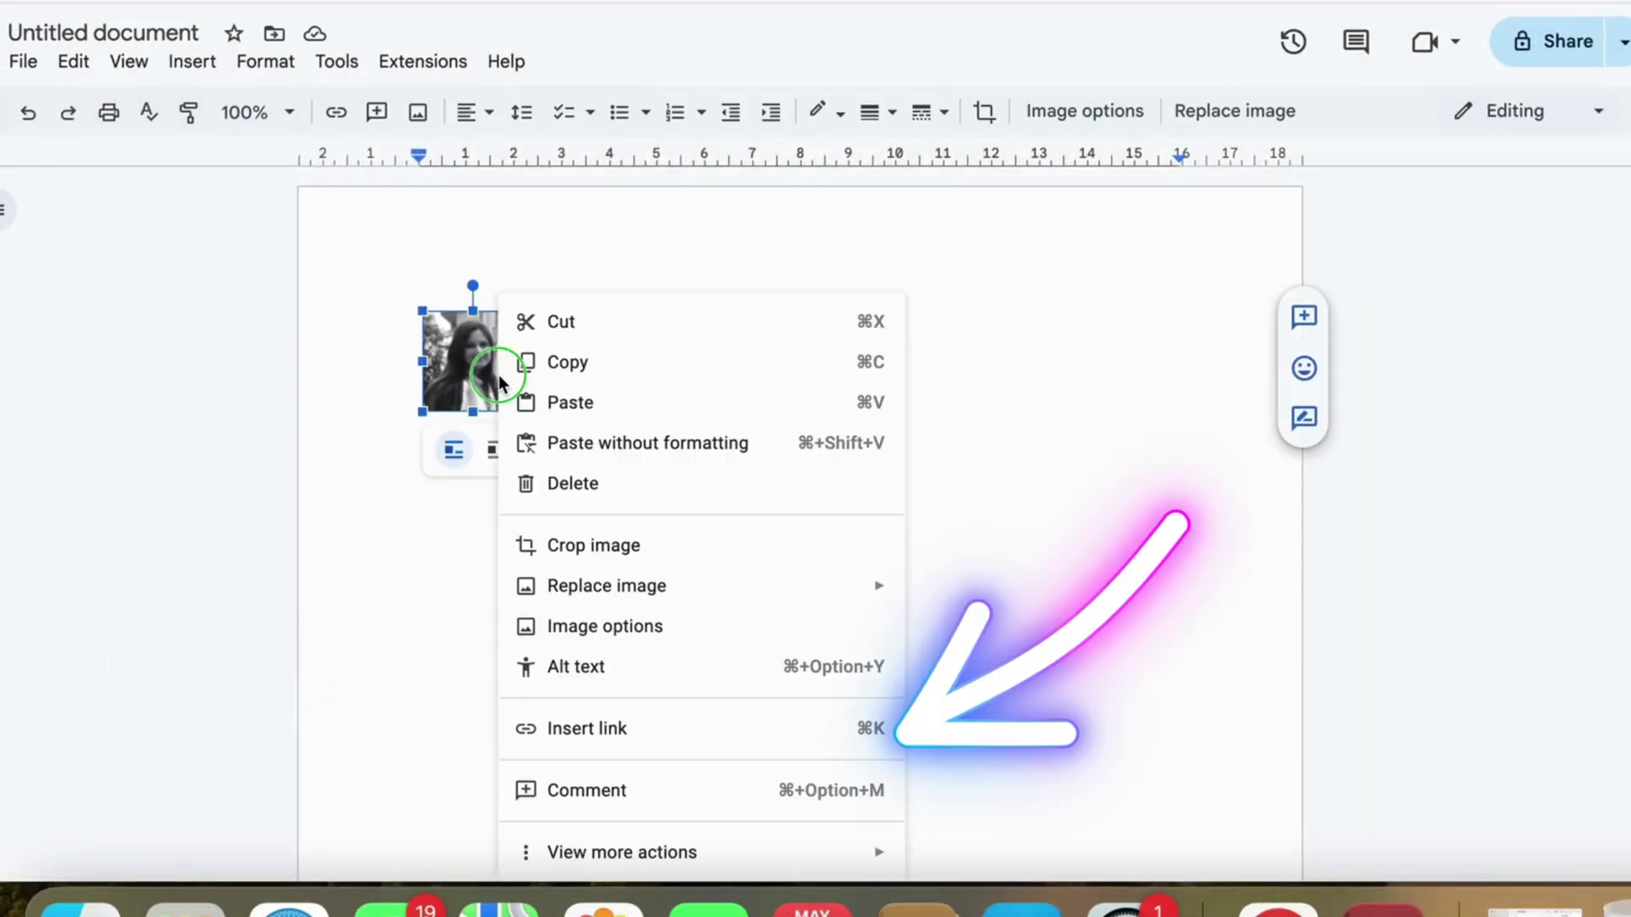
pyautogui.click(608, 732)
pyautogui.write('https://www.howtoisolve.com/')
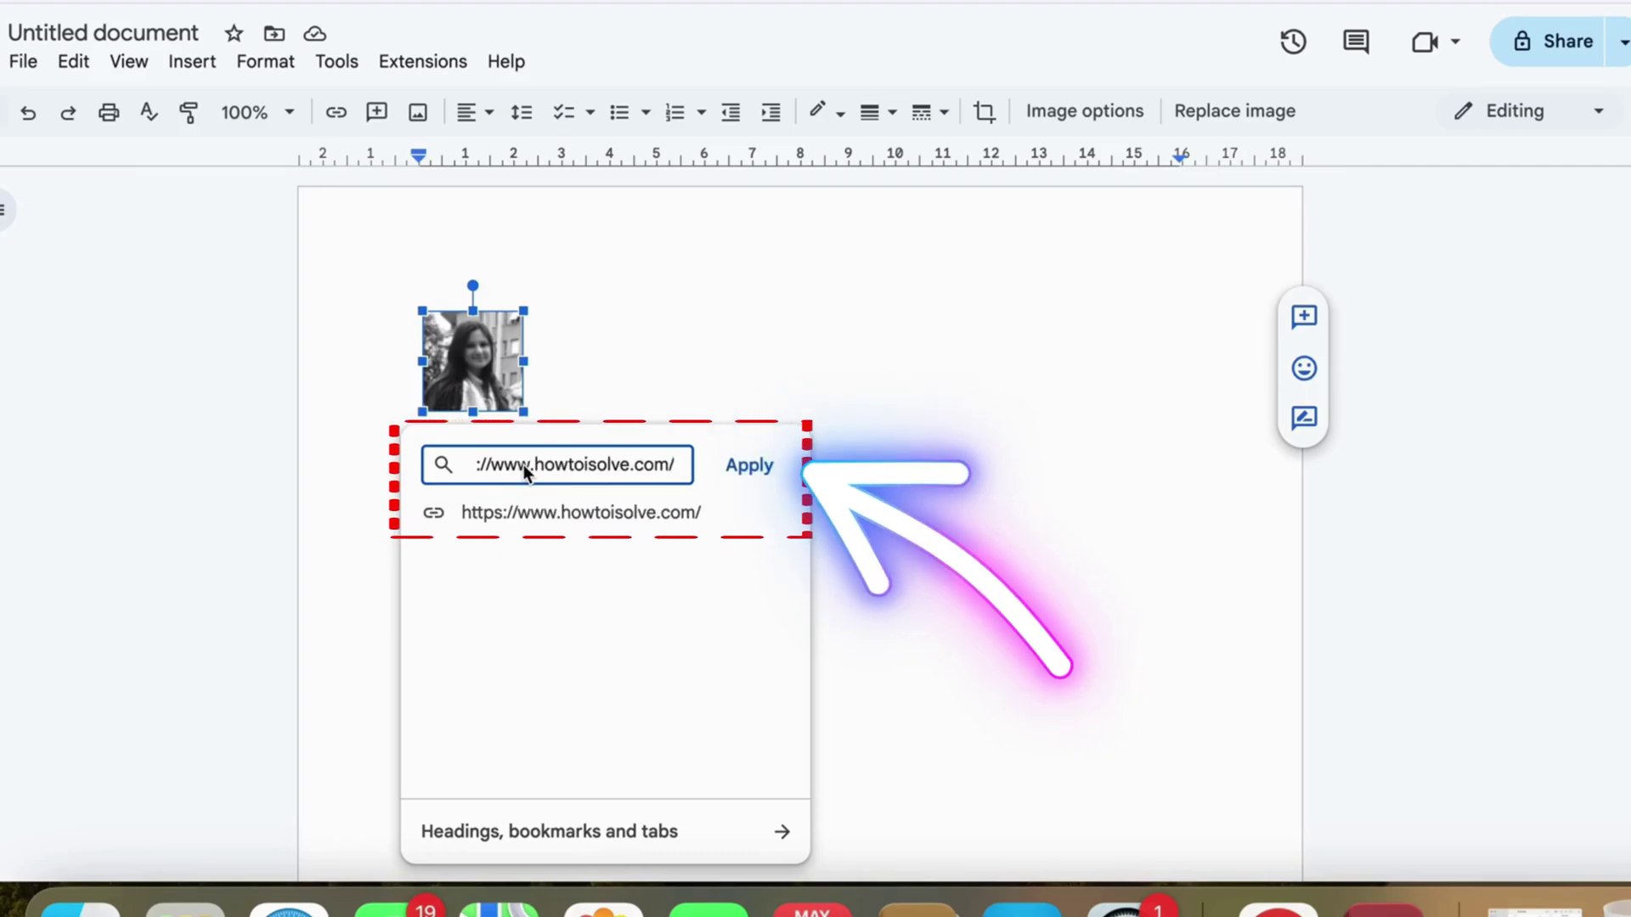
pyautogui.click(543, 520)
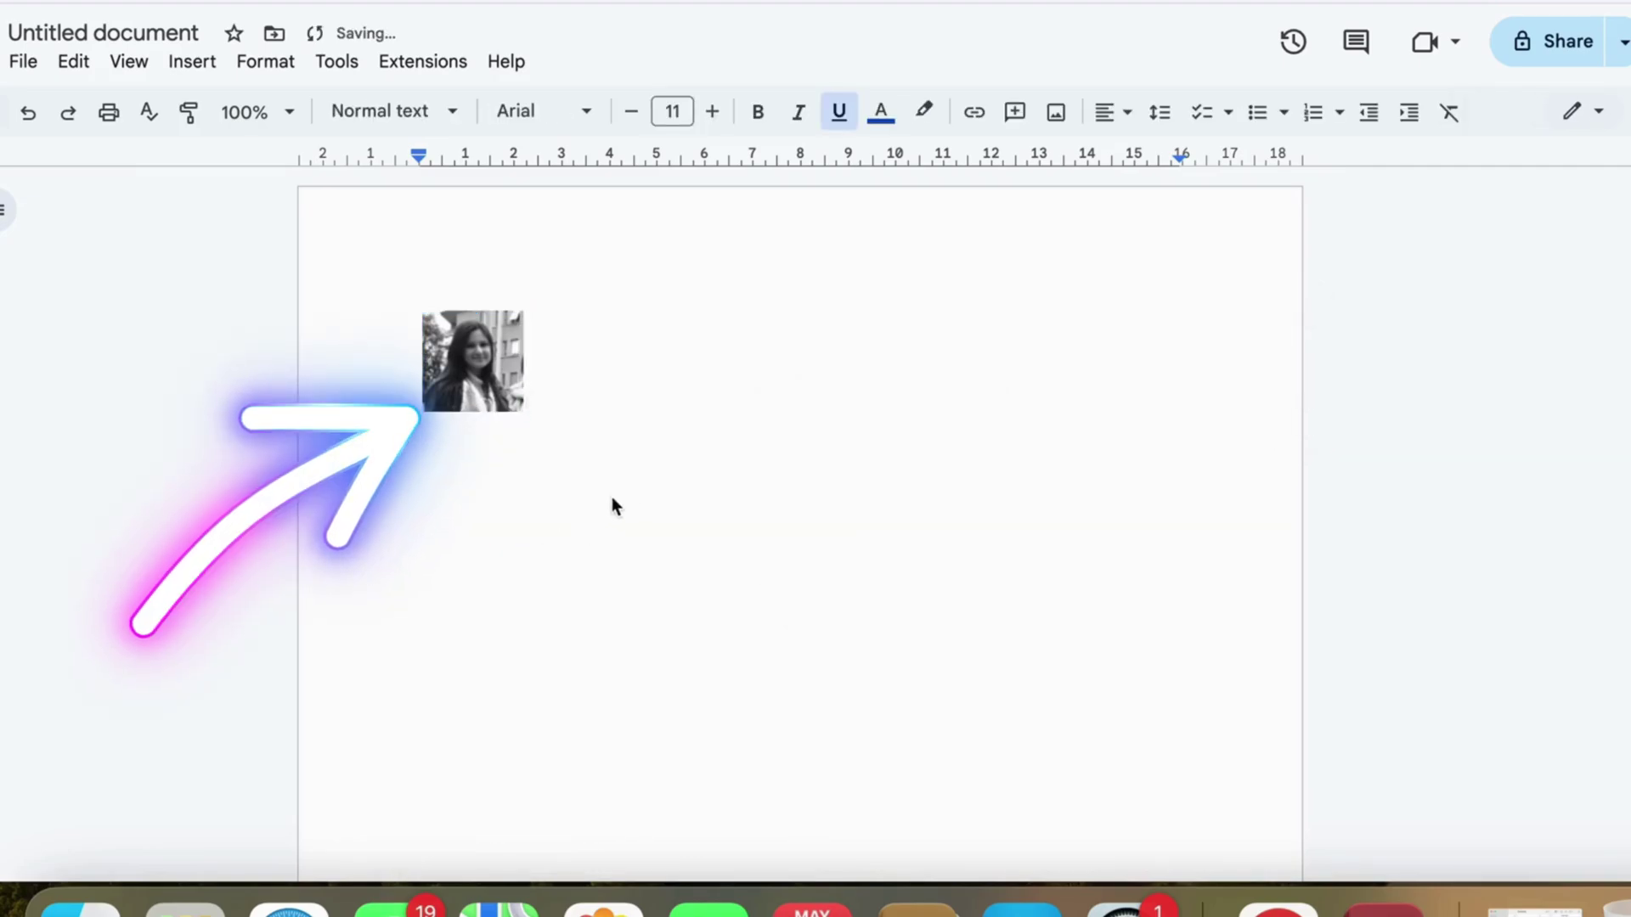
pyautogui.click(545, 406)
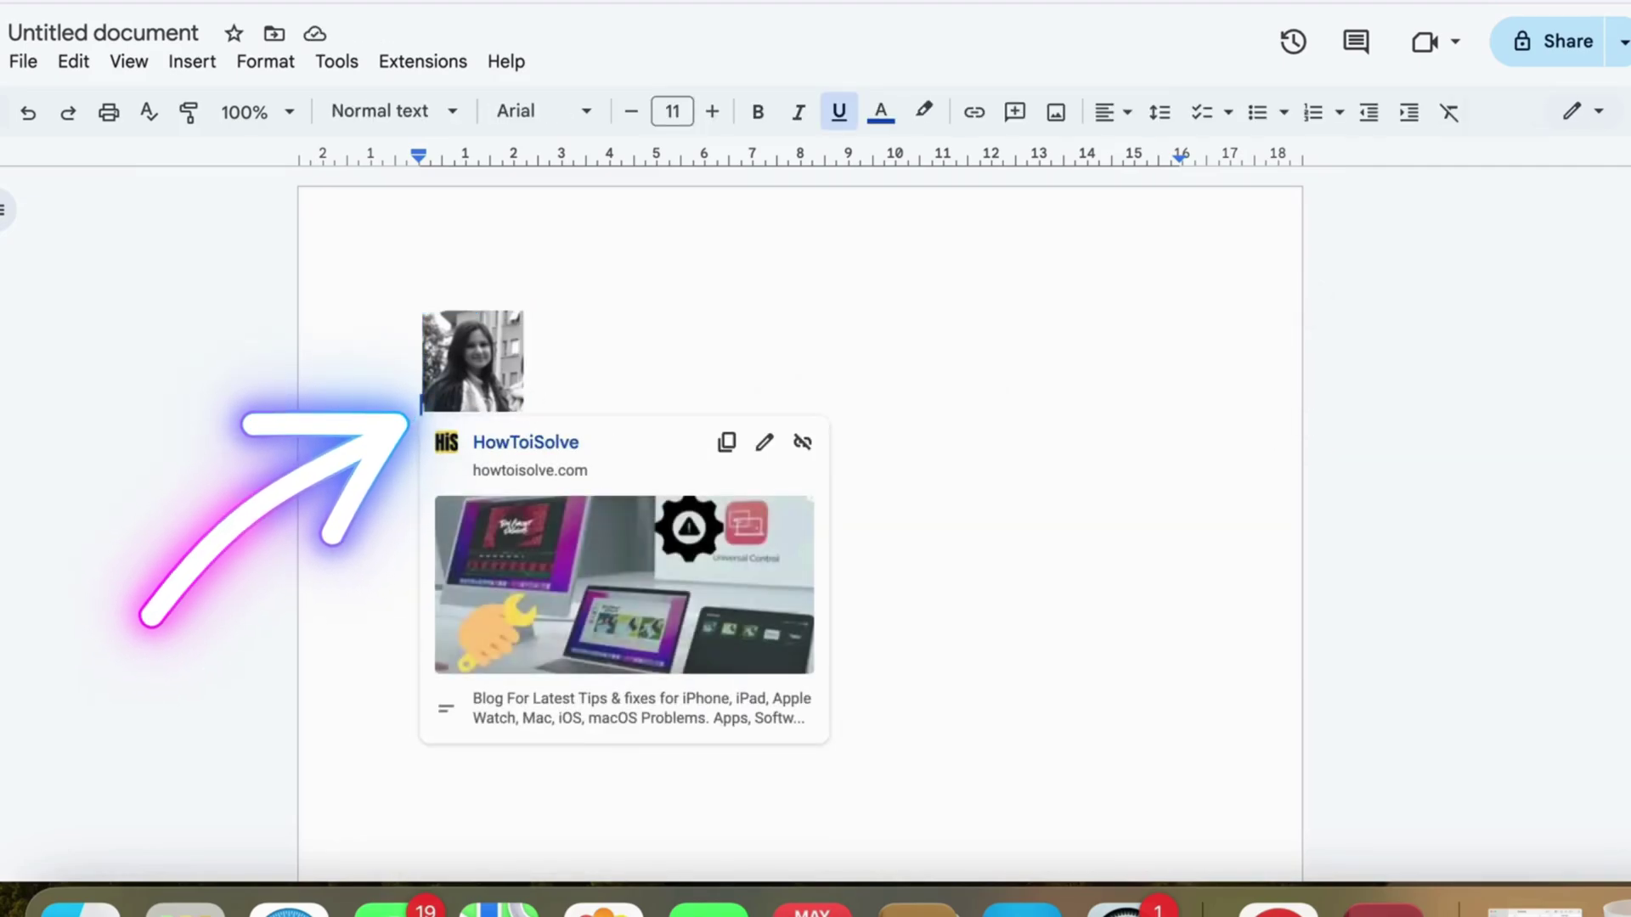
# Step: Type the heading 'Social Media Icons' on a new line below the linked photo
pyautogui.press('Right')
pyautogui.press('Return')
pyautogui.write('Sod')
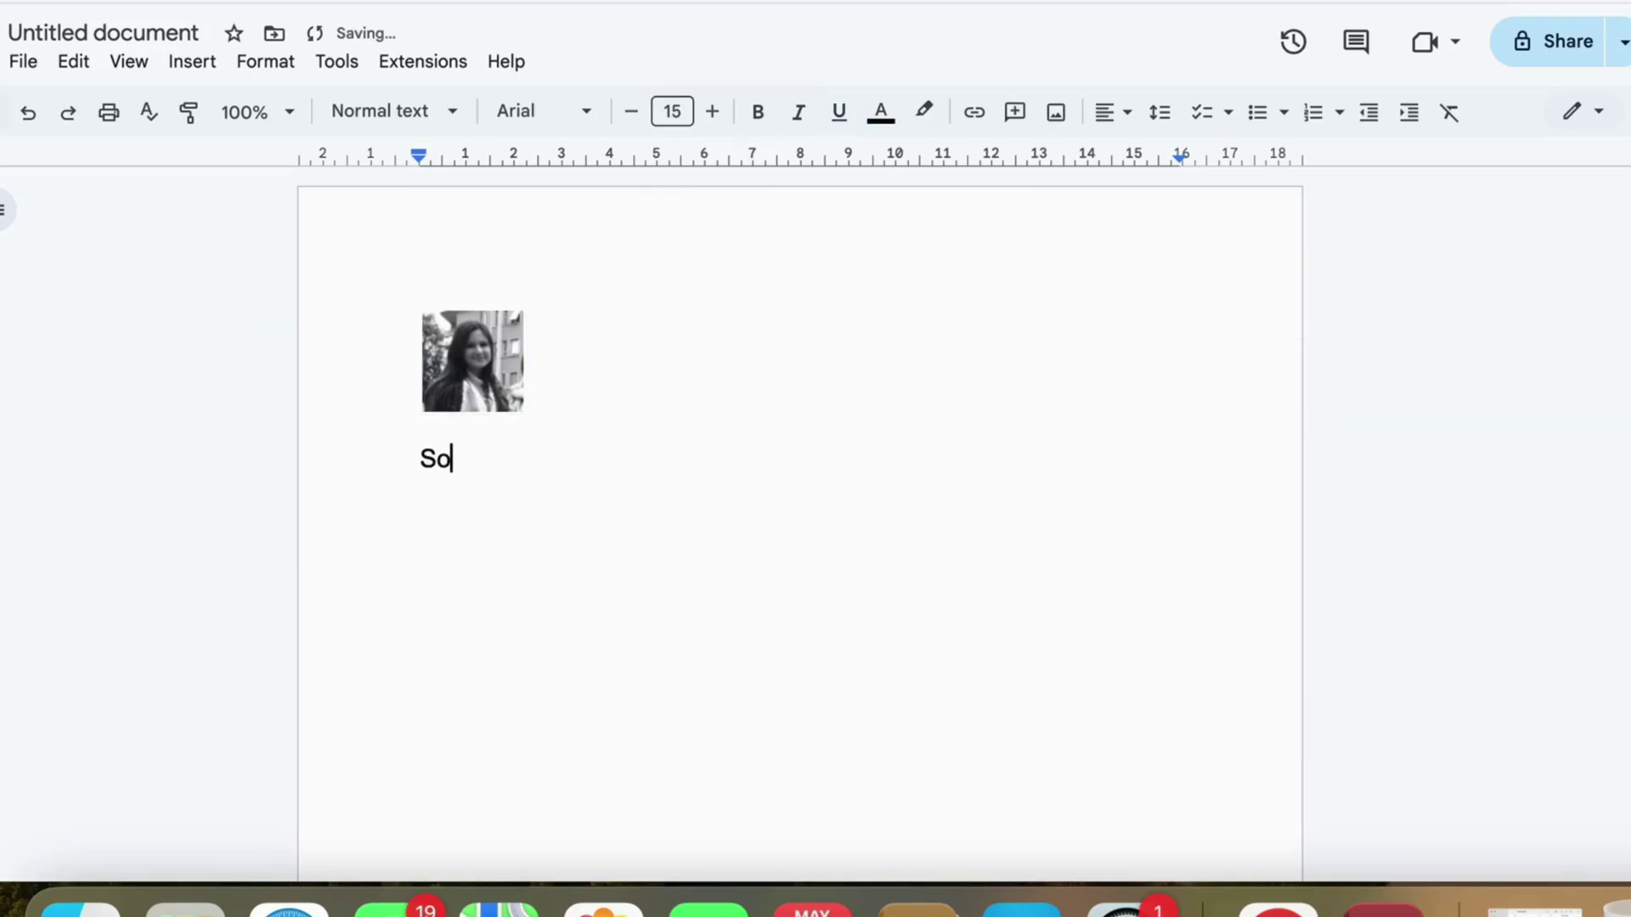
pyautogui.write('ial Media Icons')
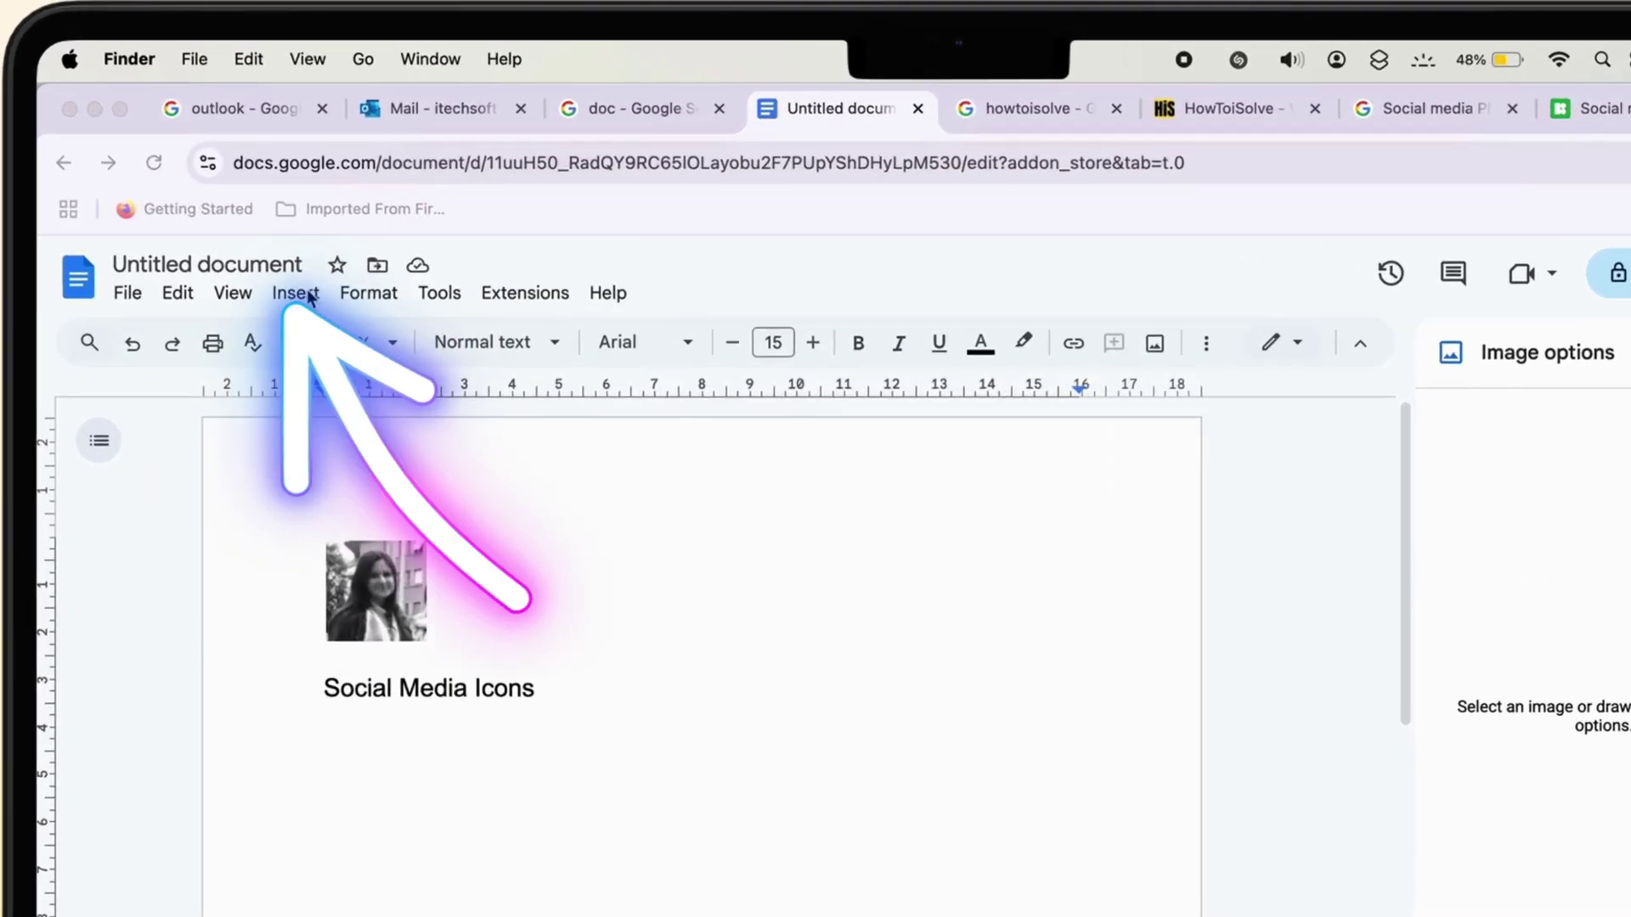
# Step: Insert a one-row, five-column table under the 'Social Media Icons' heading
pyautogui.click(309, 297)
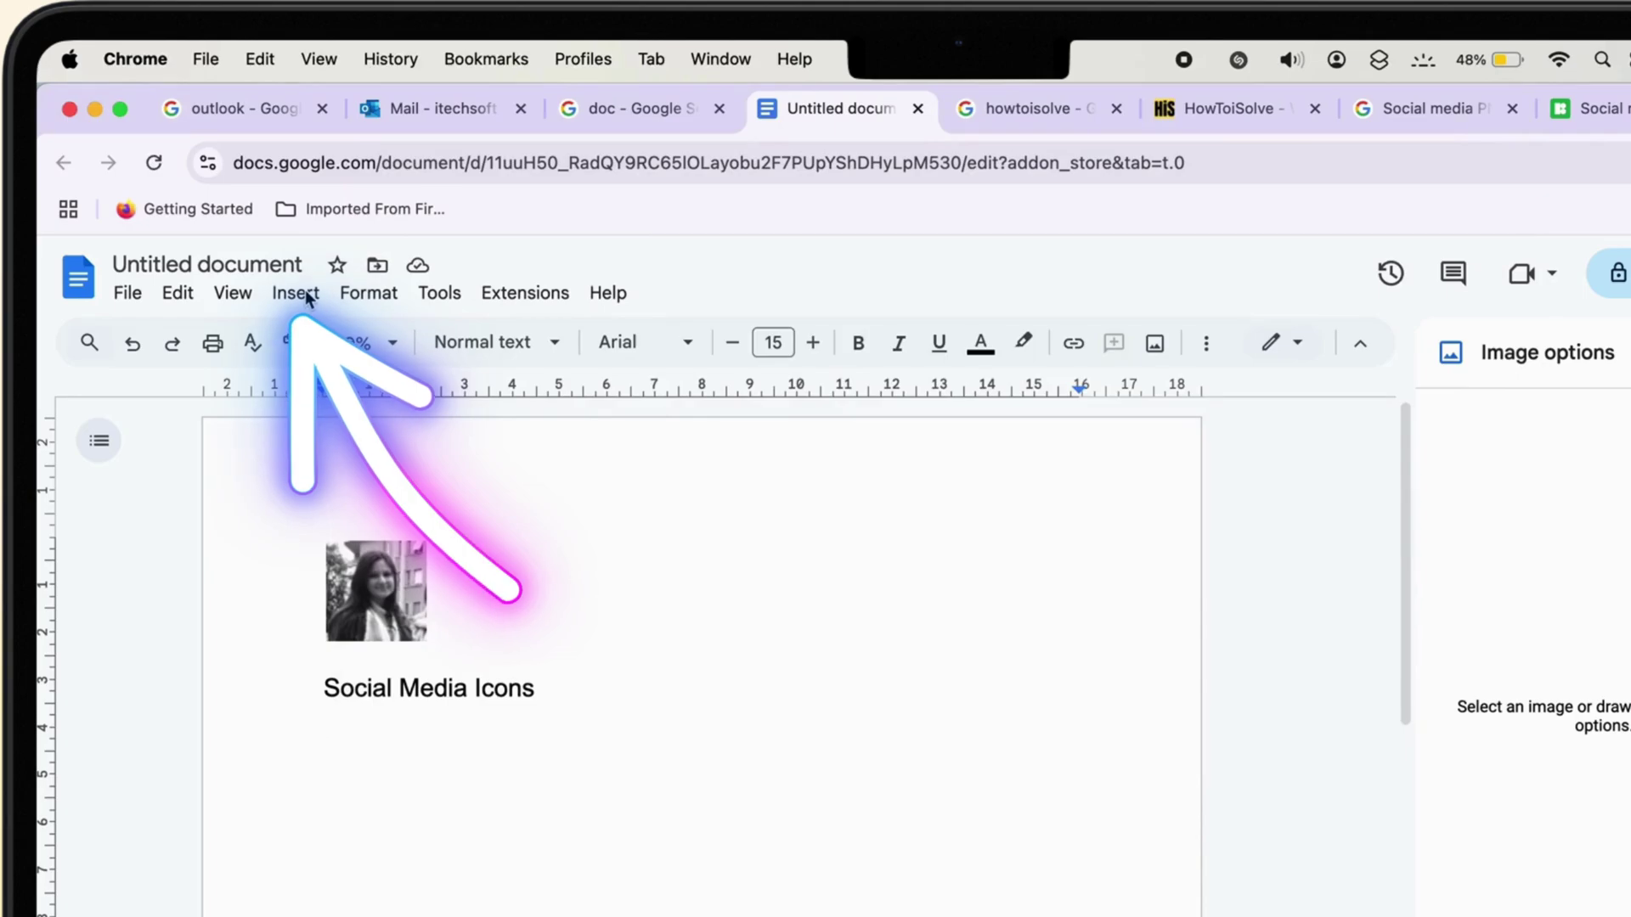
pyautogui.click(309, 296)
pyautogui.moveTo(375, 375)
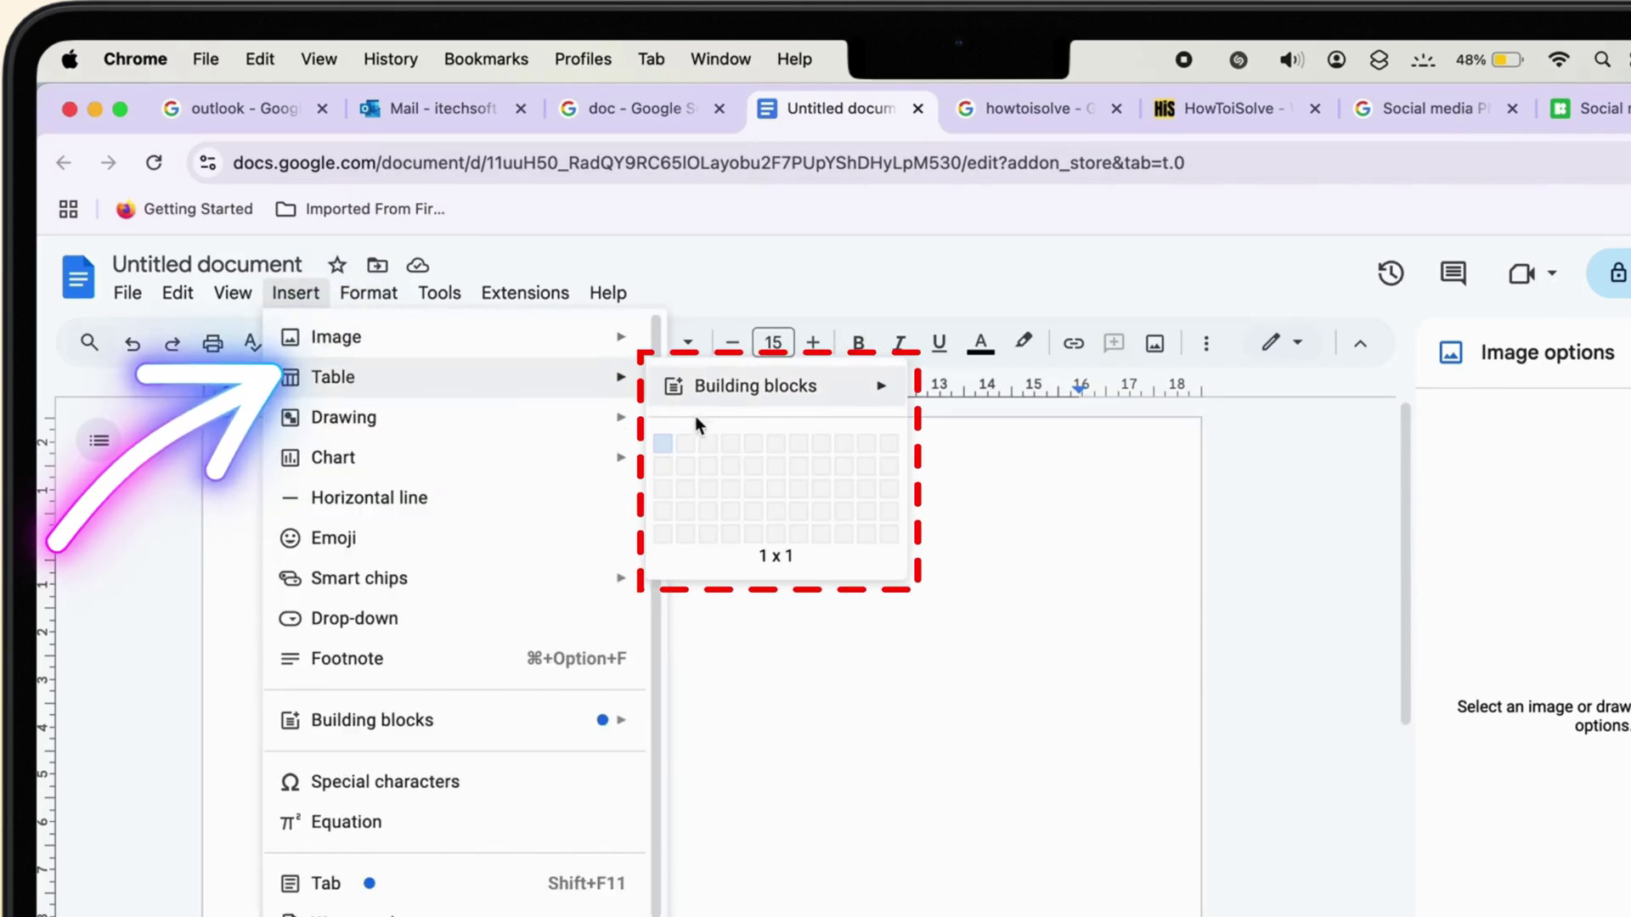
pyautogui.click(753, 443)
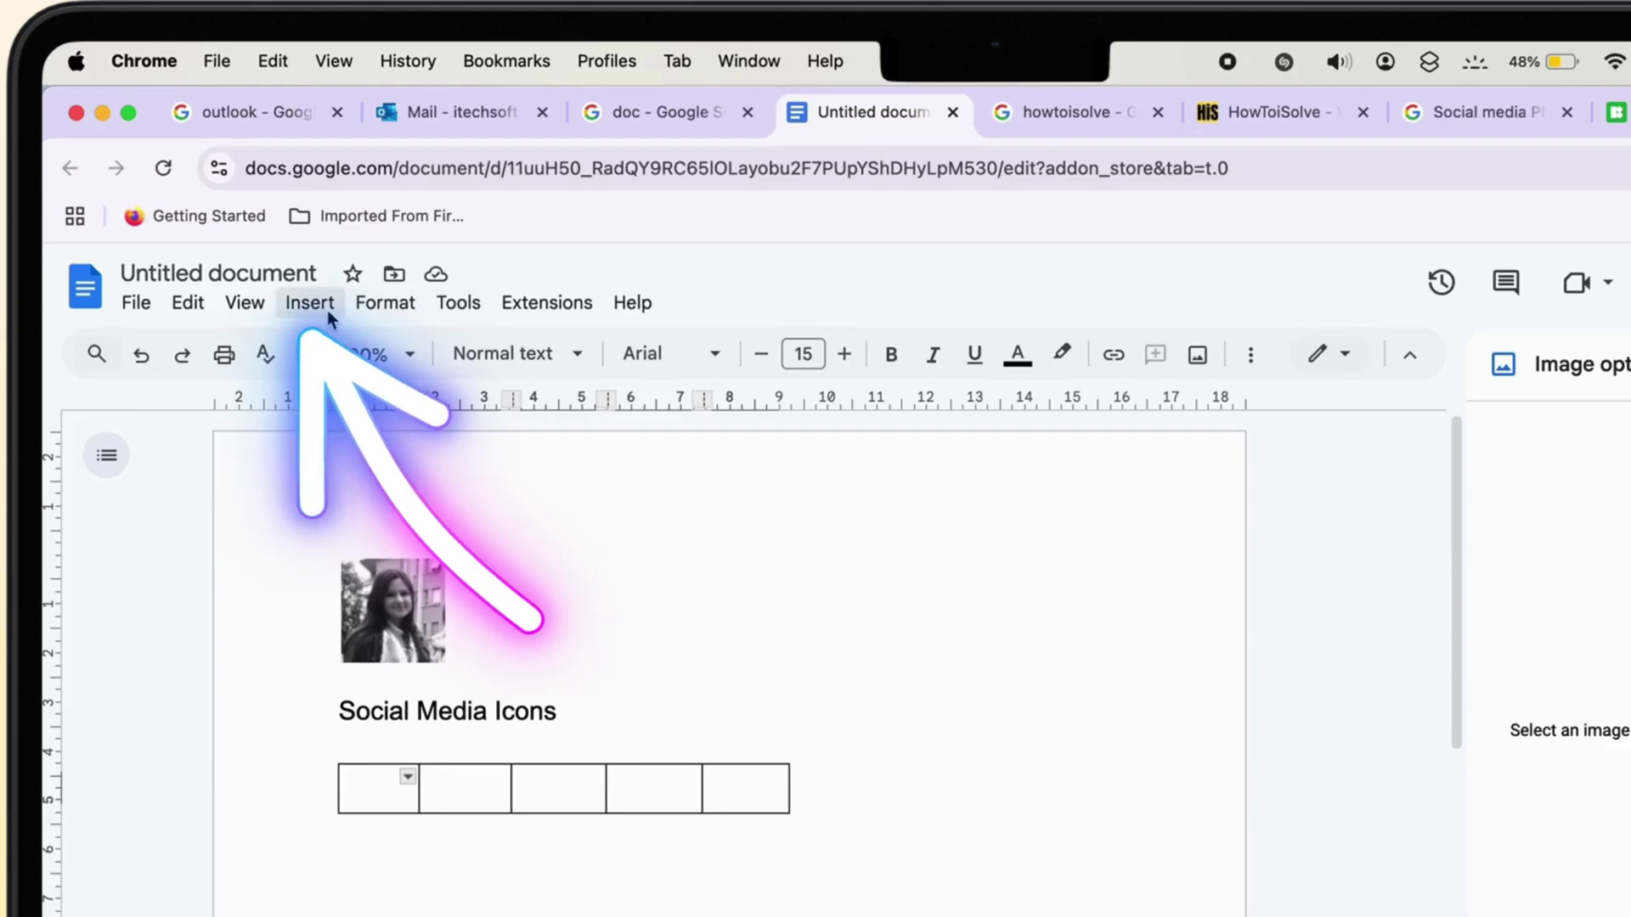
# Step: Choose the YouTube icon file 0 (4).png for upload from the computer
pyautogui.click(326, 316)
pyautogui.moveTo(382, 348)
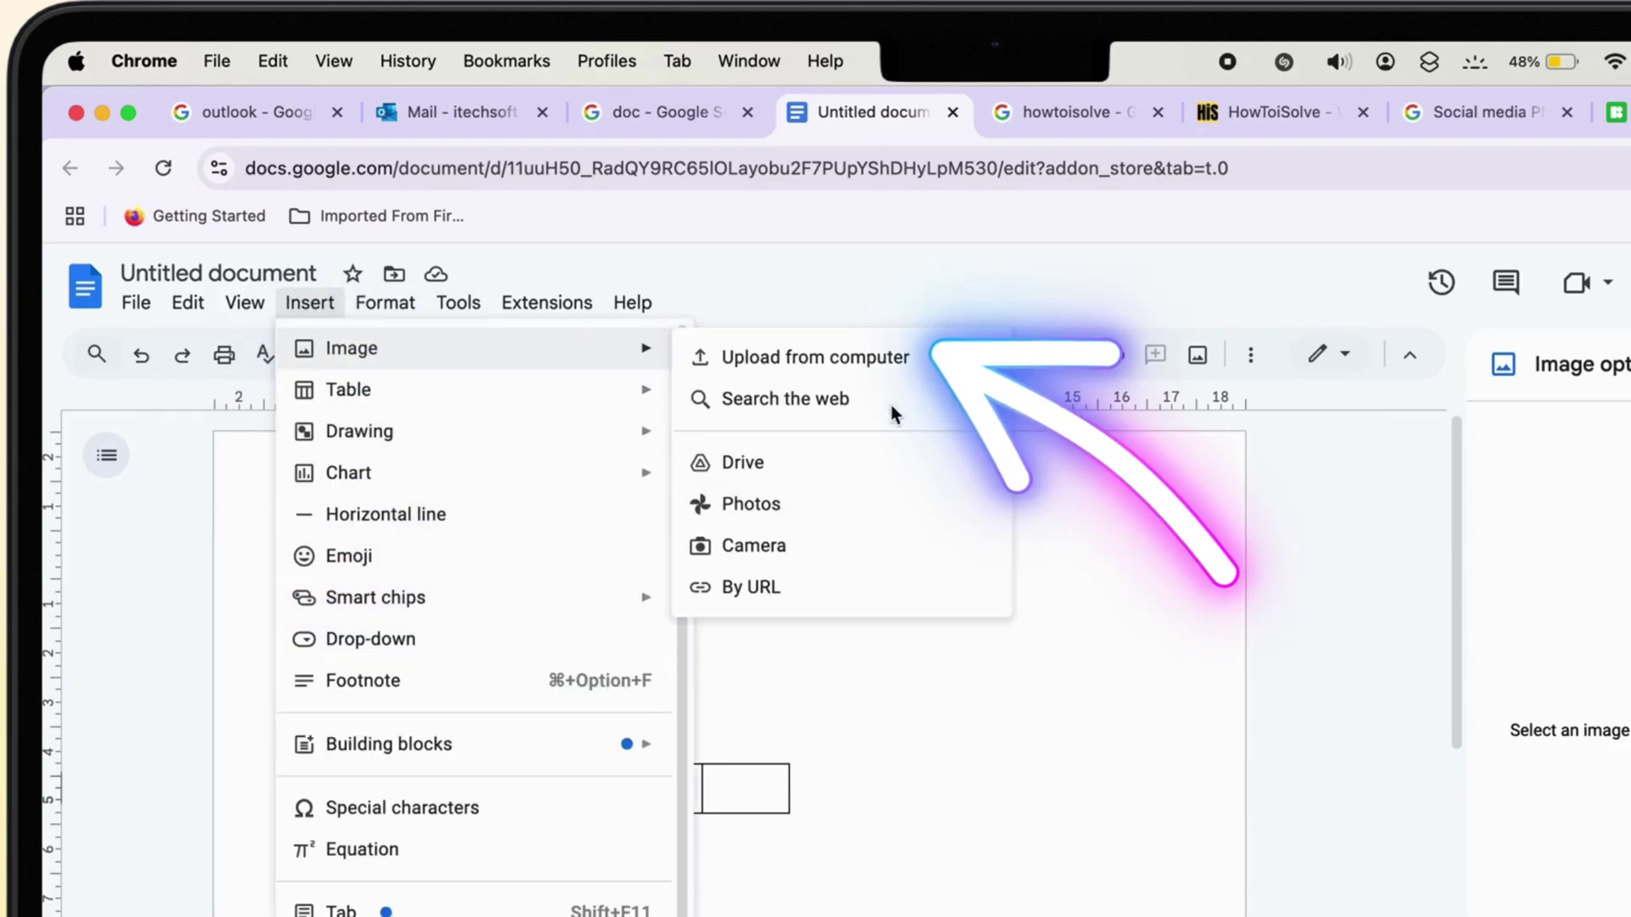
pyautogui.click(877, 364)
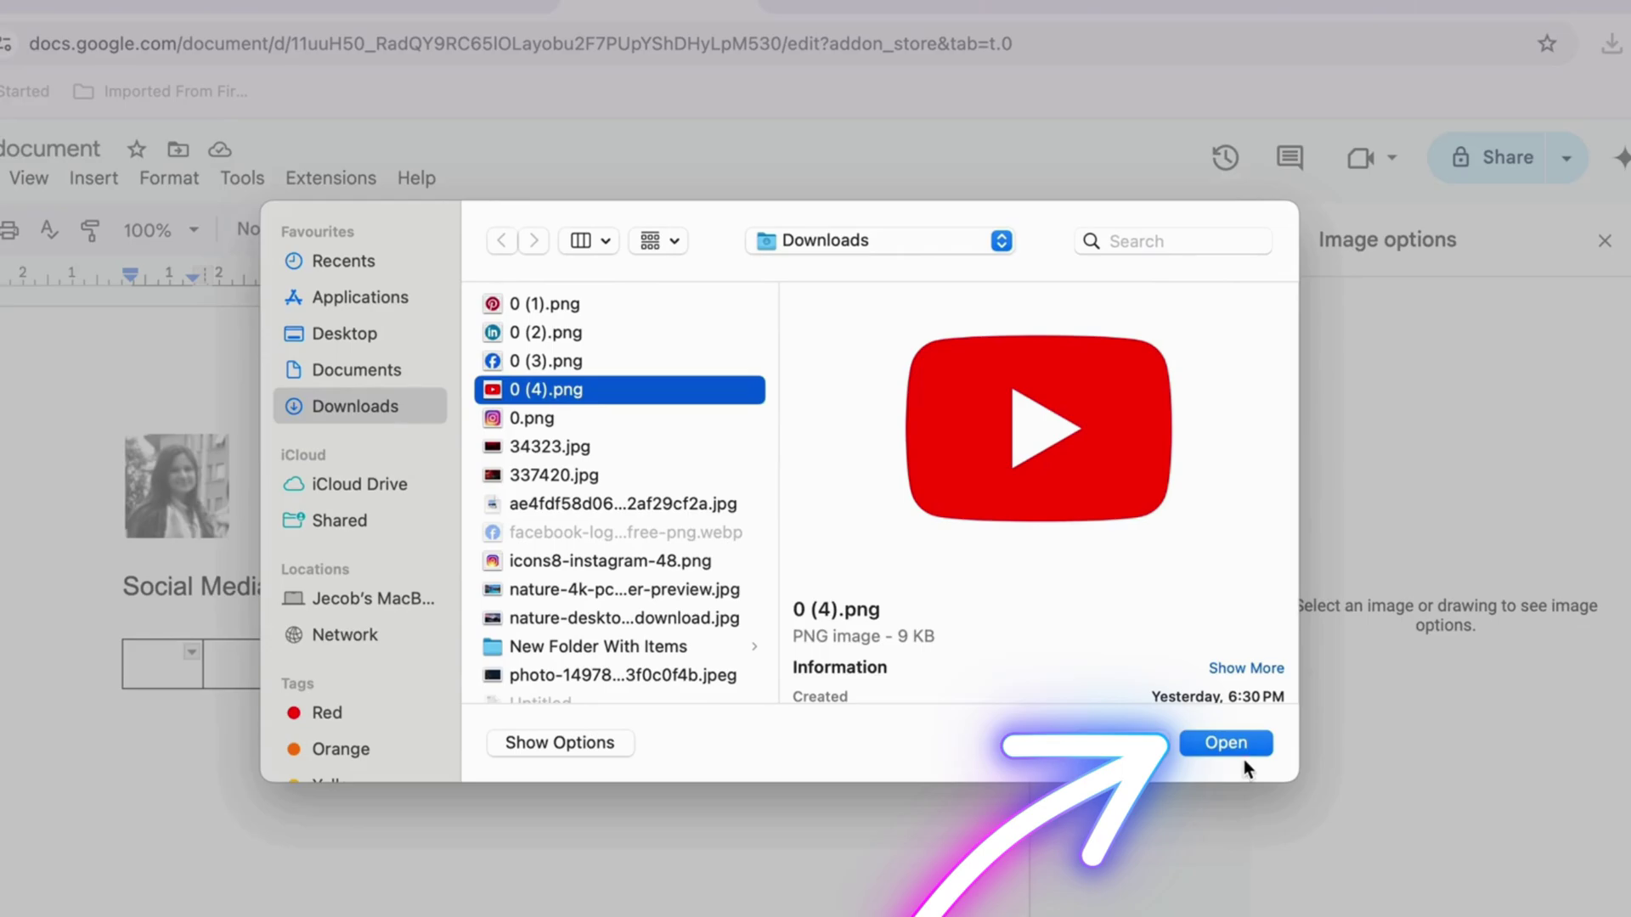
# Step: Put the YouTube icon in the first table cell and search 'Free tech guide youtube' to link it
pyautogui.click(1242, 753)
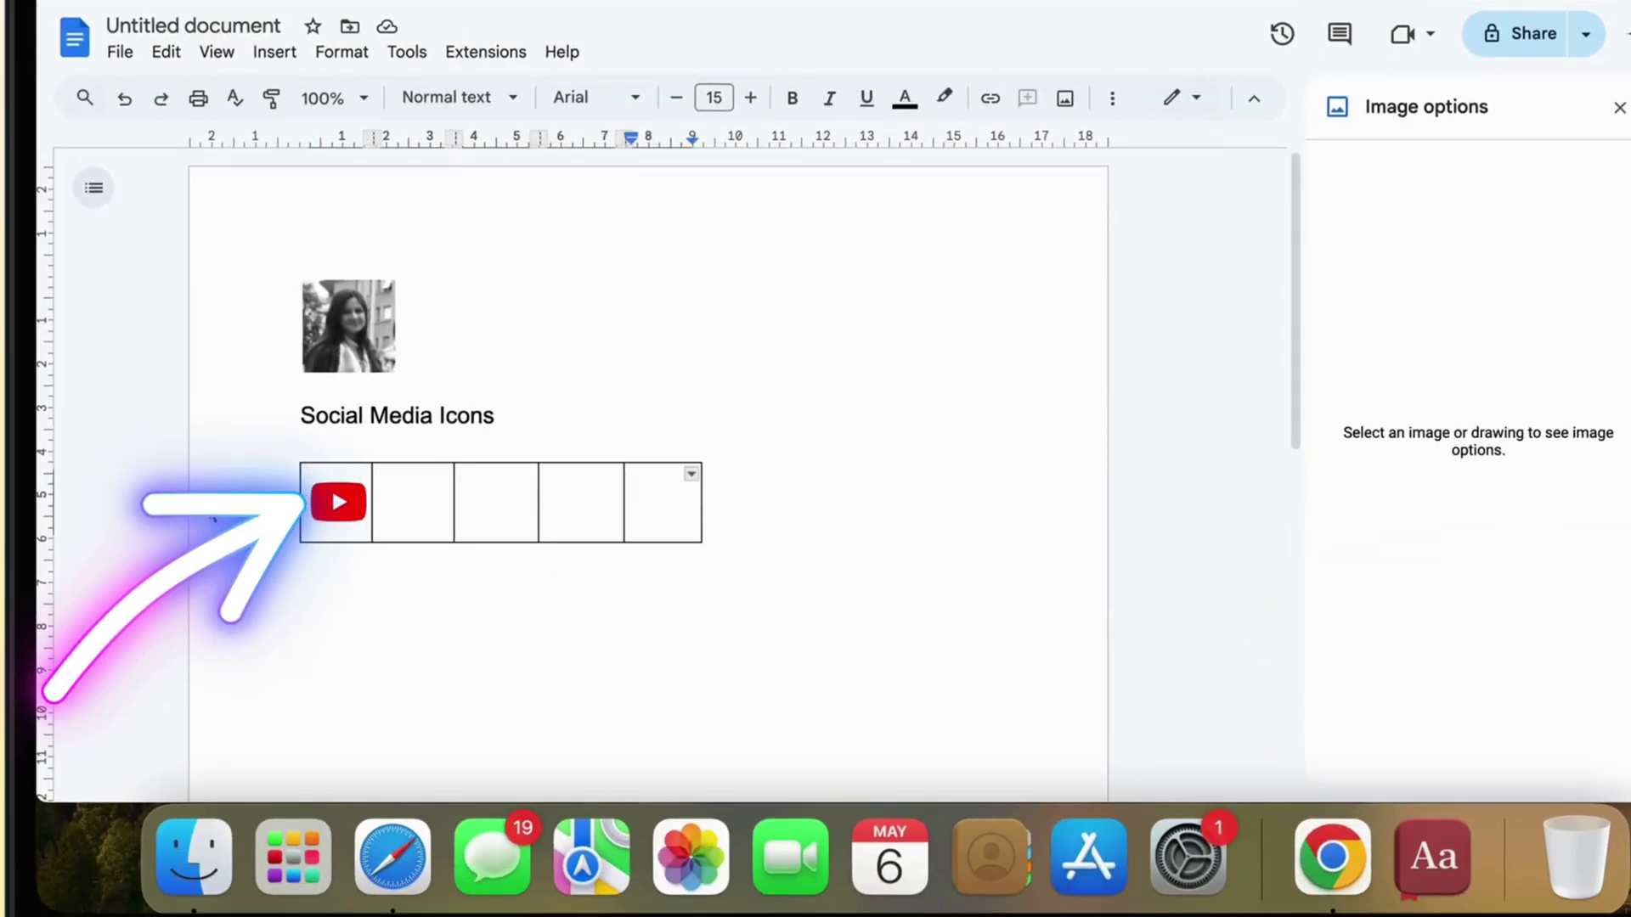
pyautogui.click(331, 527)
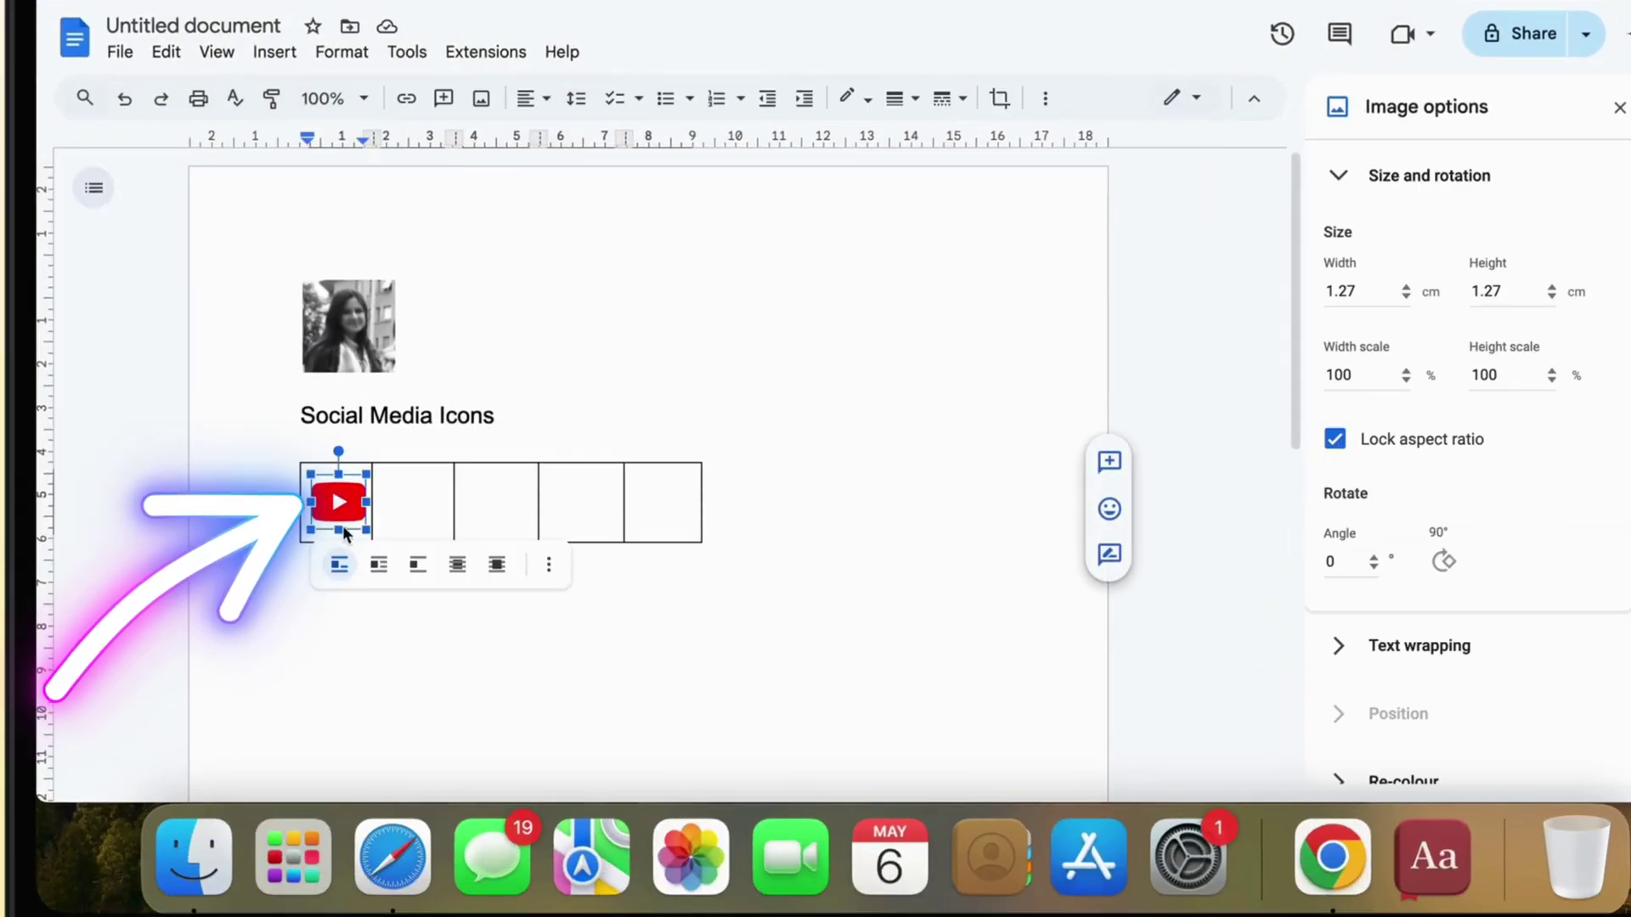
pyautogui.rightClick(353, 529)
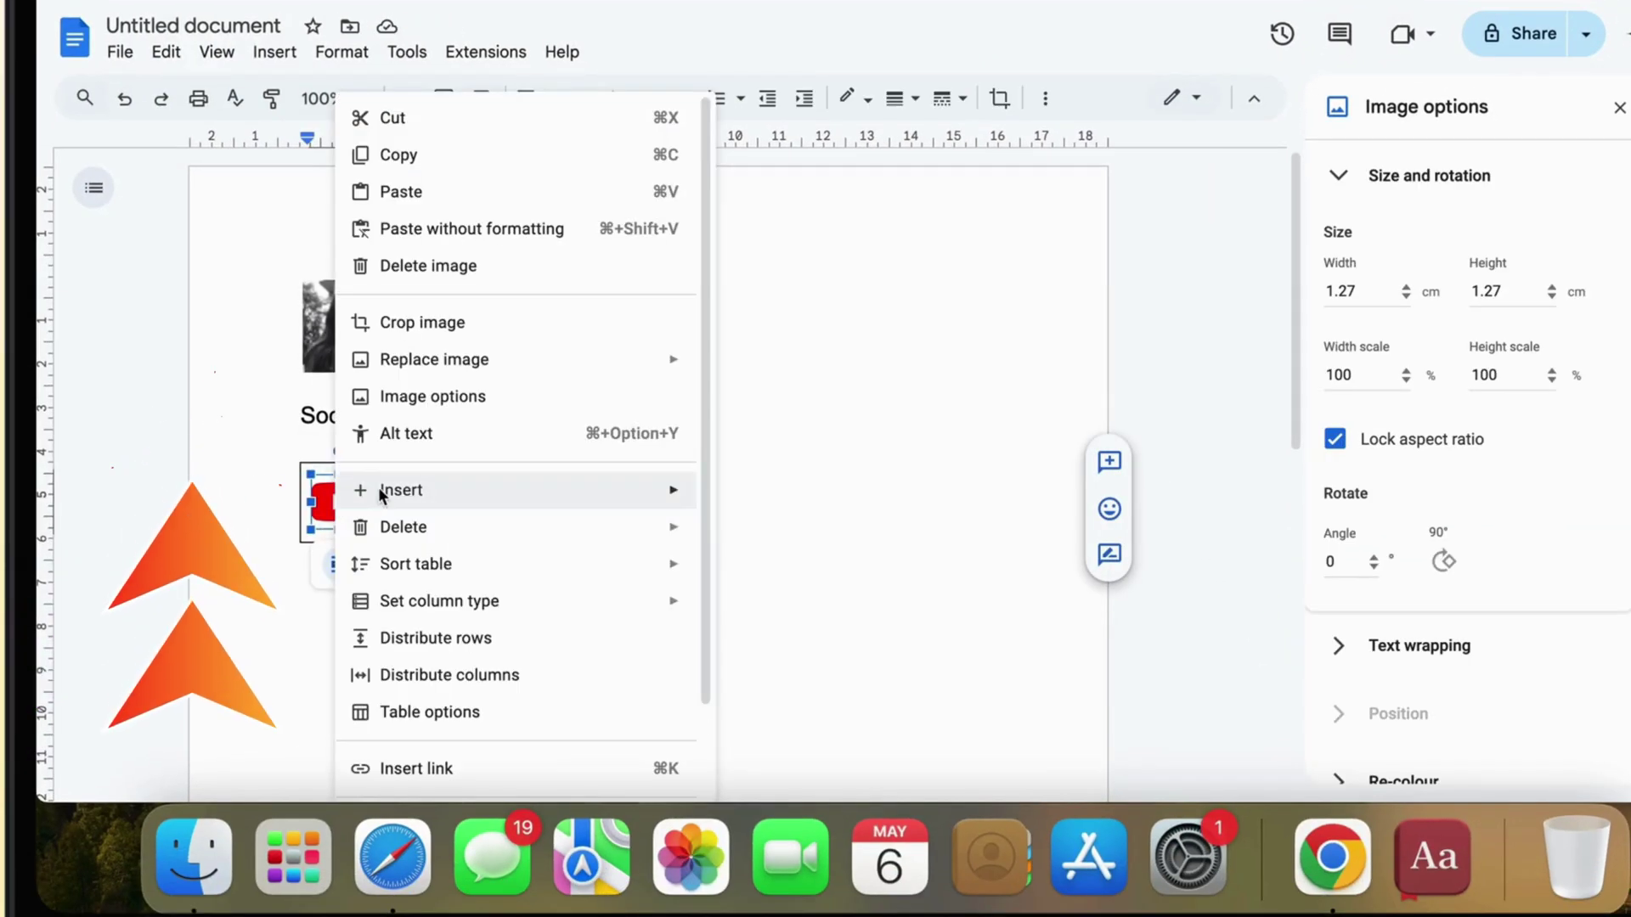
pyautogui.scroll(-2, 484, 595)
pyautogui.click(510, 663)
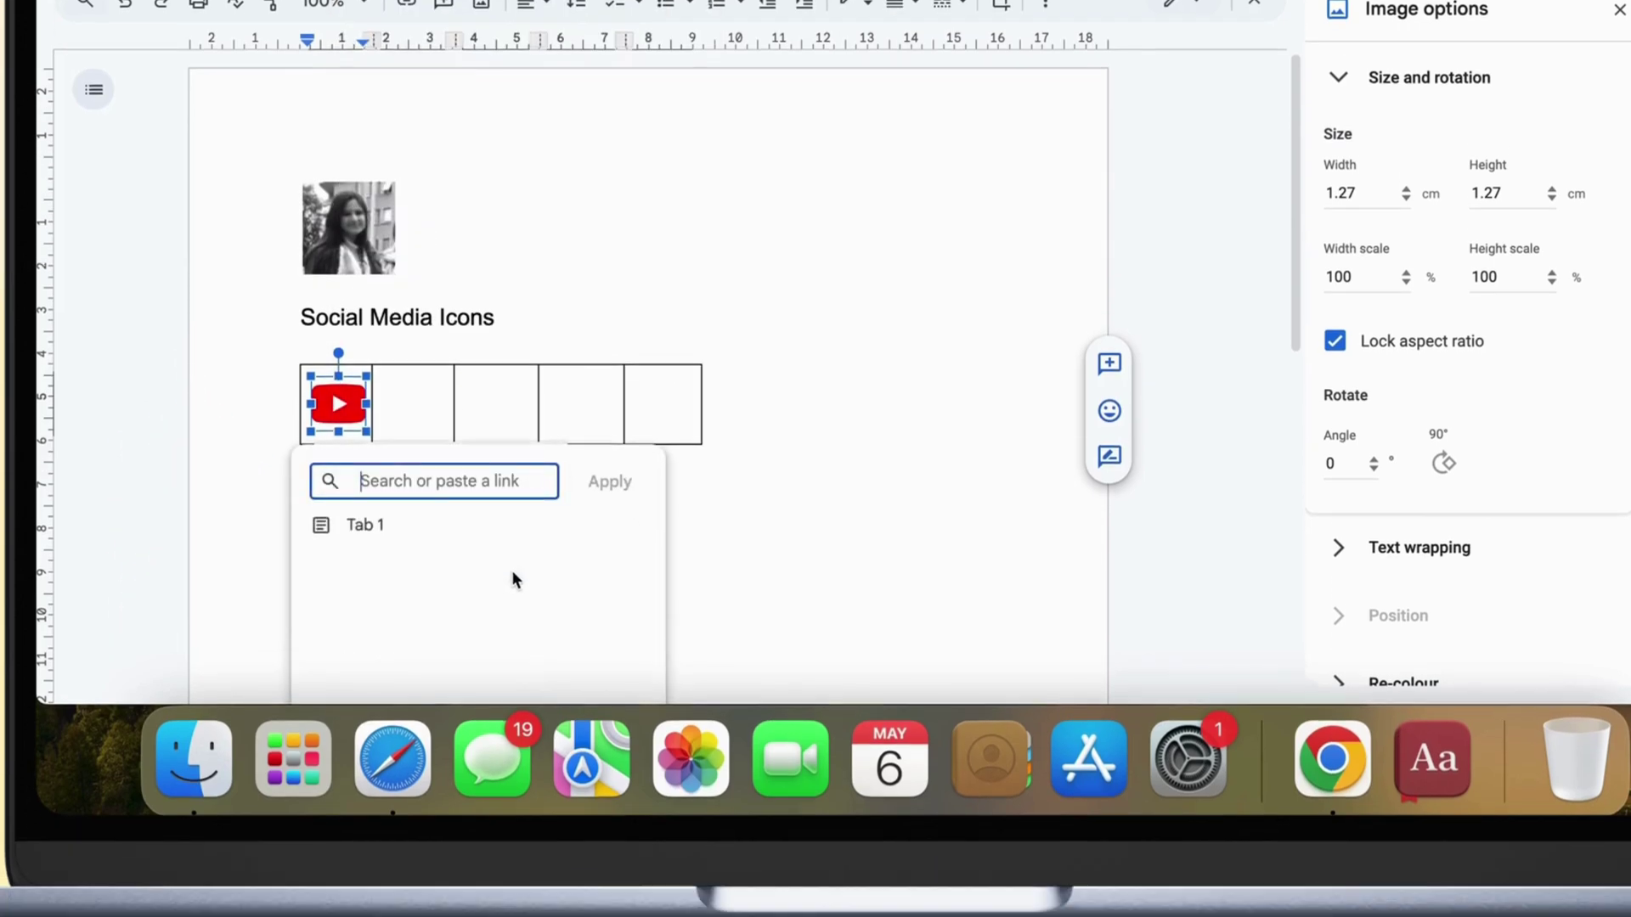
pyautogui.write('Free')
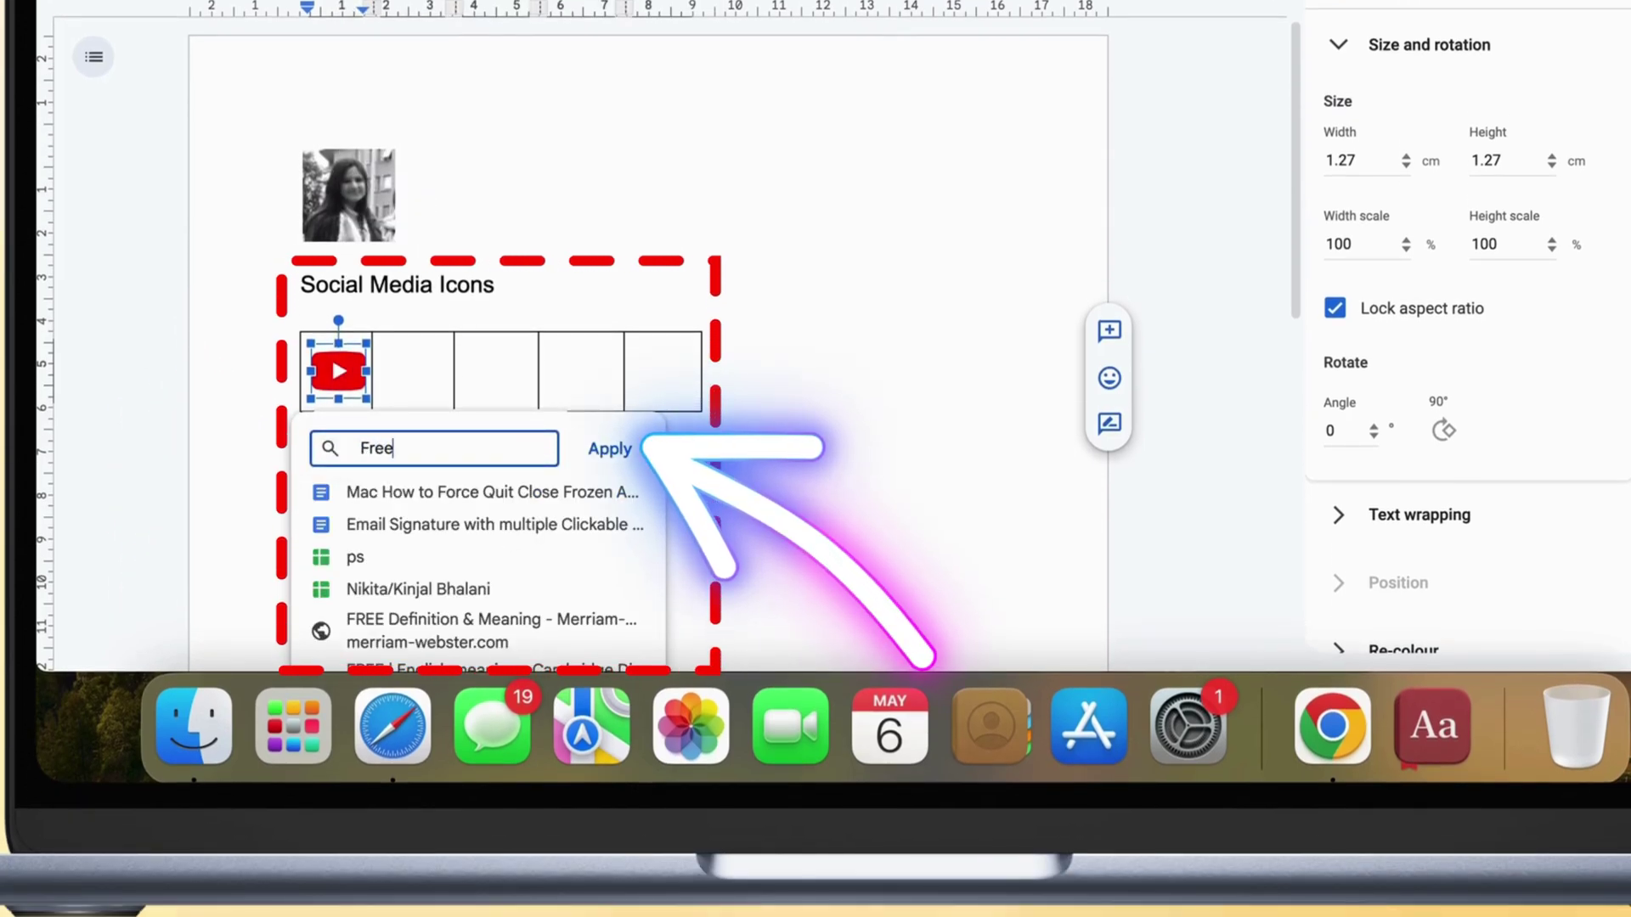
pyautogui.write(' tech guide')
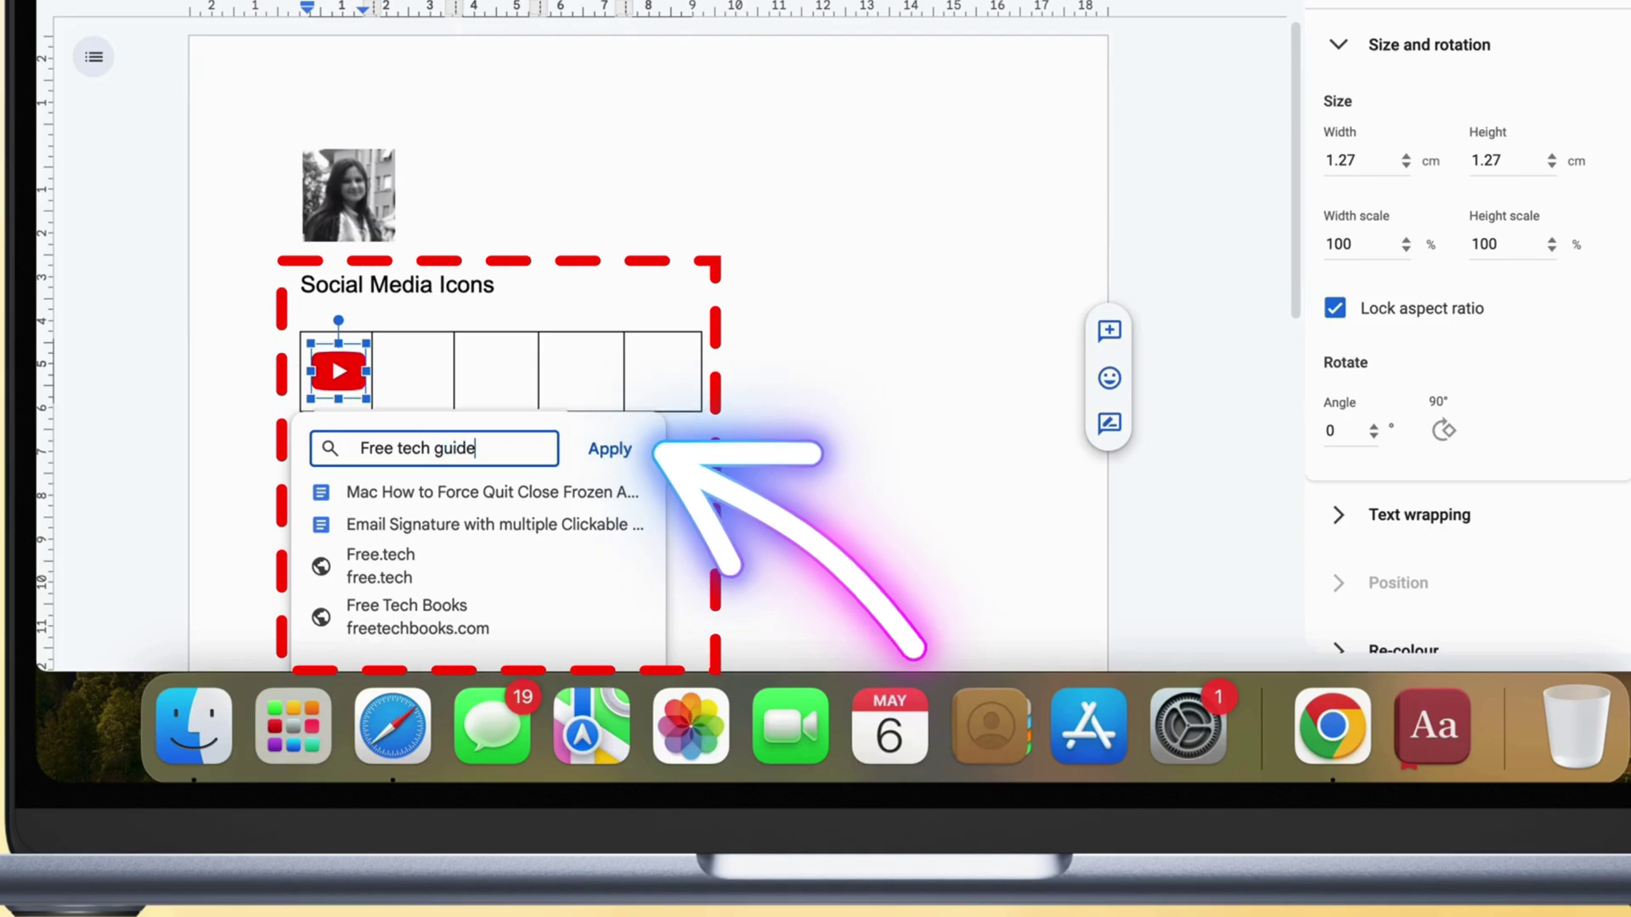
pyautogui.write(' youtube')
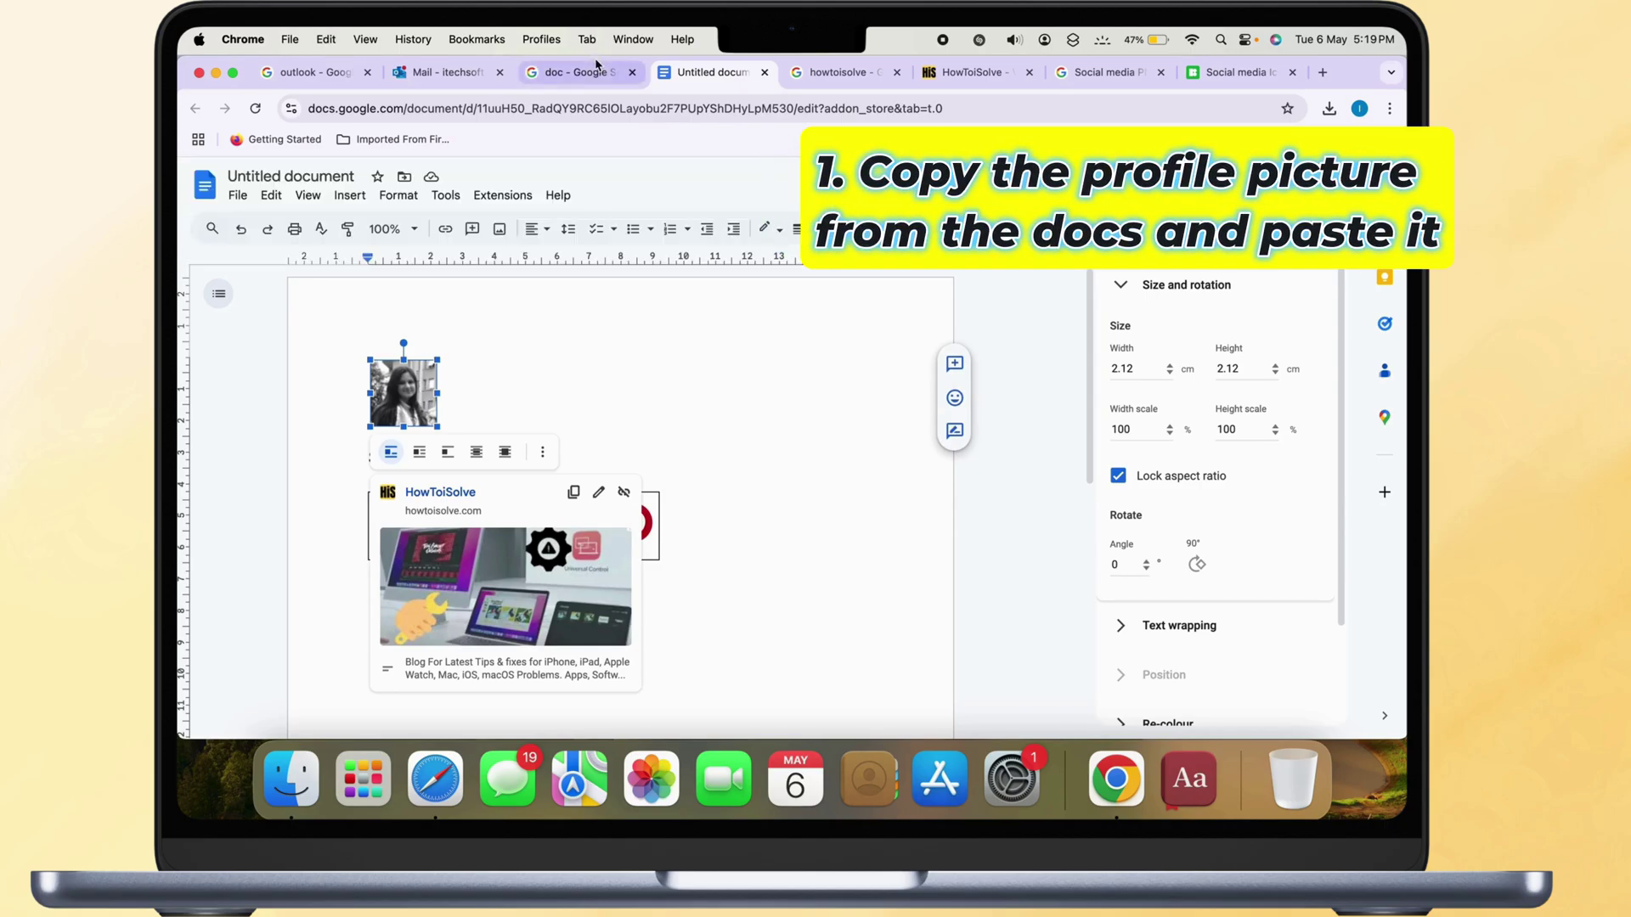
# Step: Paste the copied profile photo into the Outlook signature below the Contact Us line
pyautogui.click(471, 84)
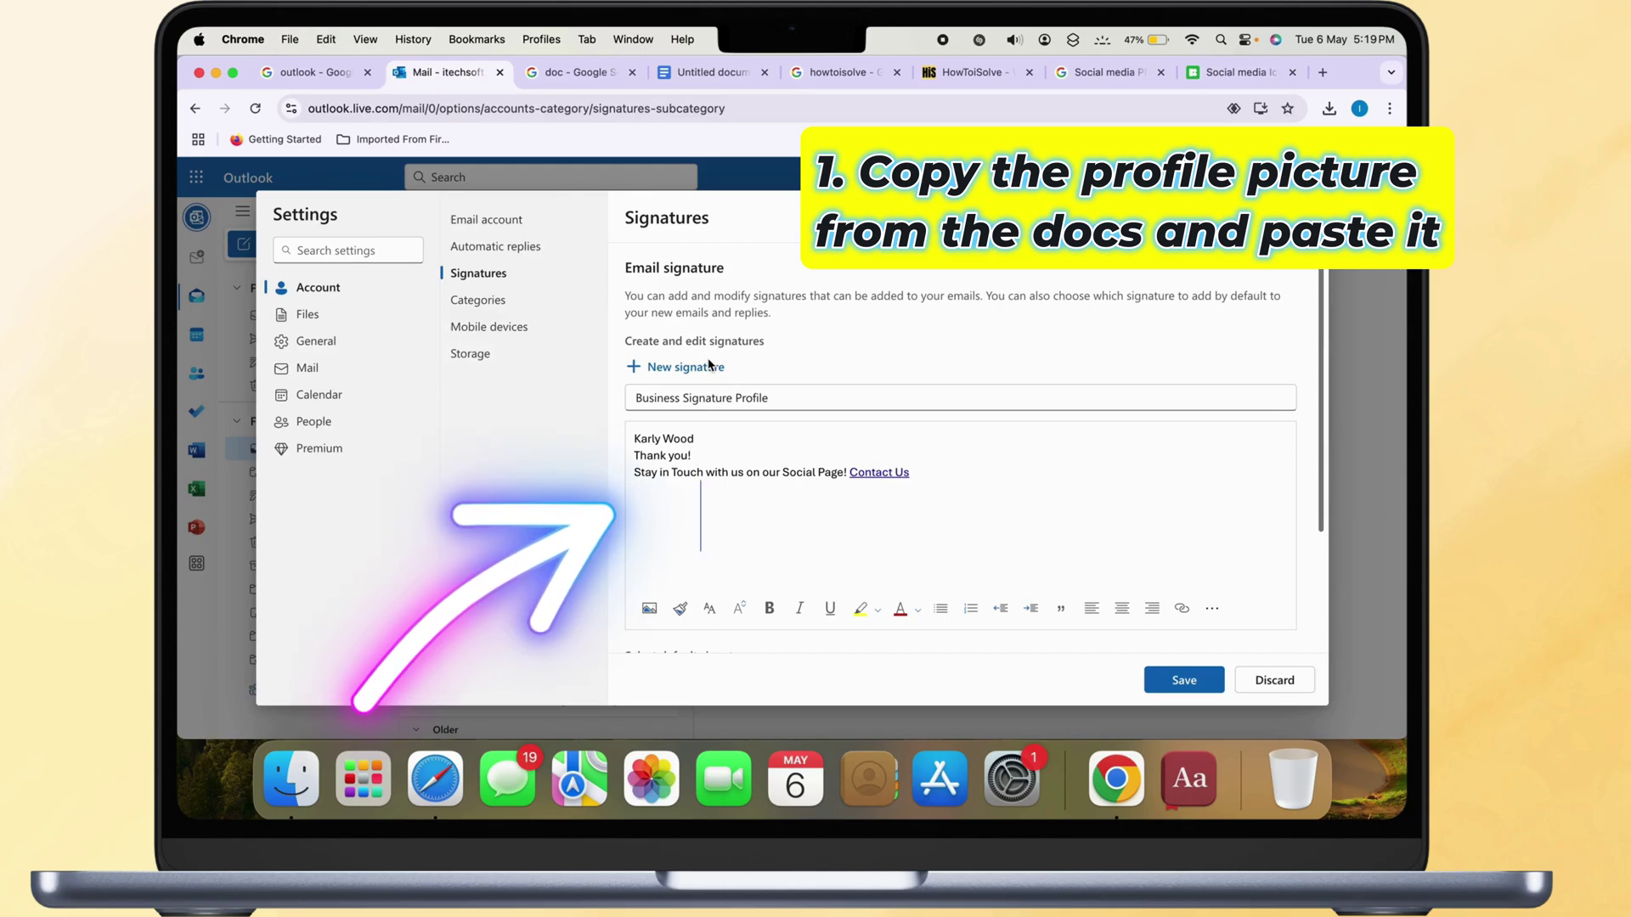
pyautogui.press('super+v')
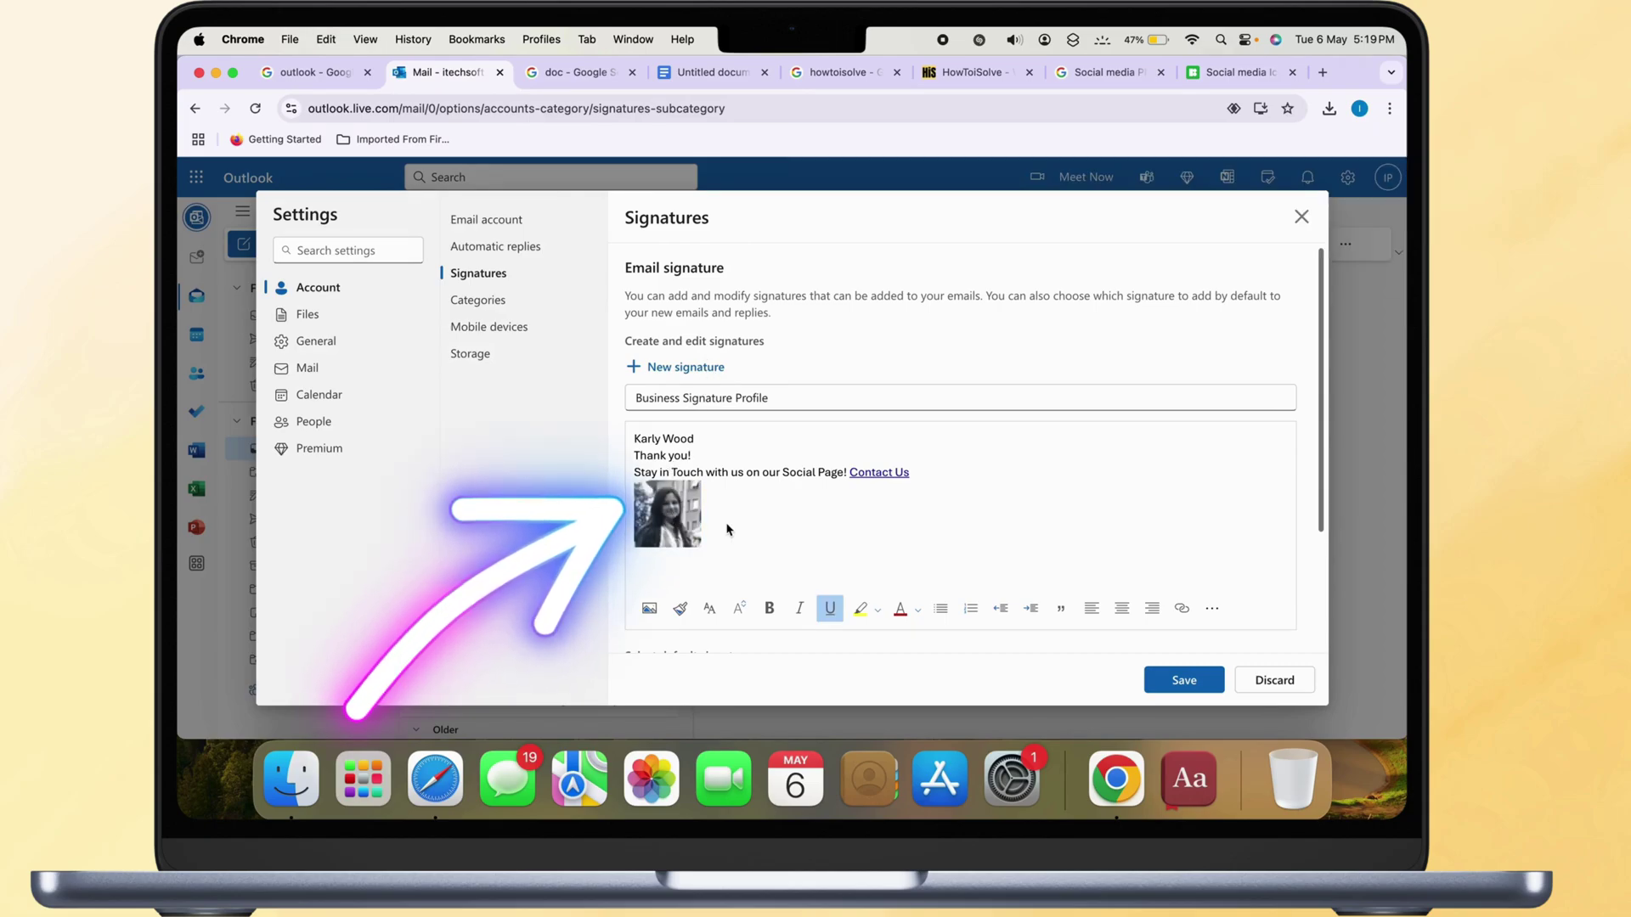
pyautogui.click(683, 528)
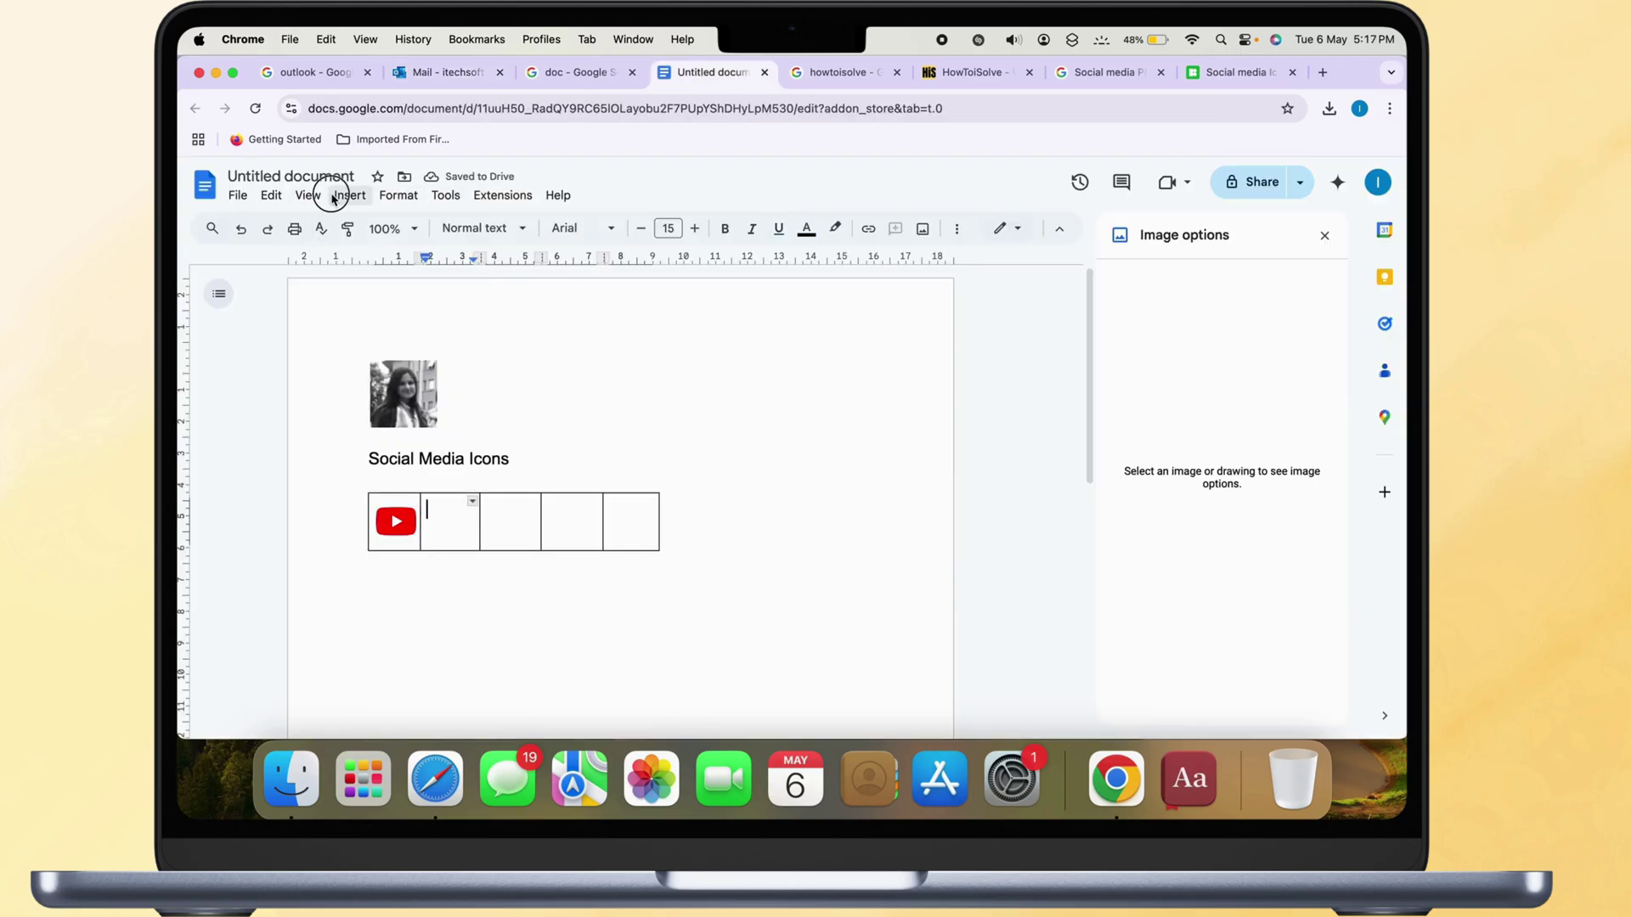
# Step: Insert the Facebook icon into the second cell and link it to the Facebook page
pyautogui.click(331, 197)
pyautogui.moveTo(382, 226)
pyautogui.click(667, 226)
pyautogui.click(604, 310)
pyautogui.click(1184, 558)
pyautogui.rightClick(465, 529)
pyautogui.click(471, 637)
pyautogui.write('fac')
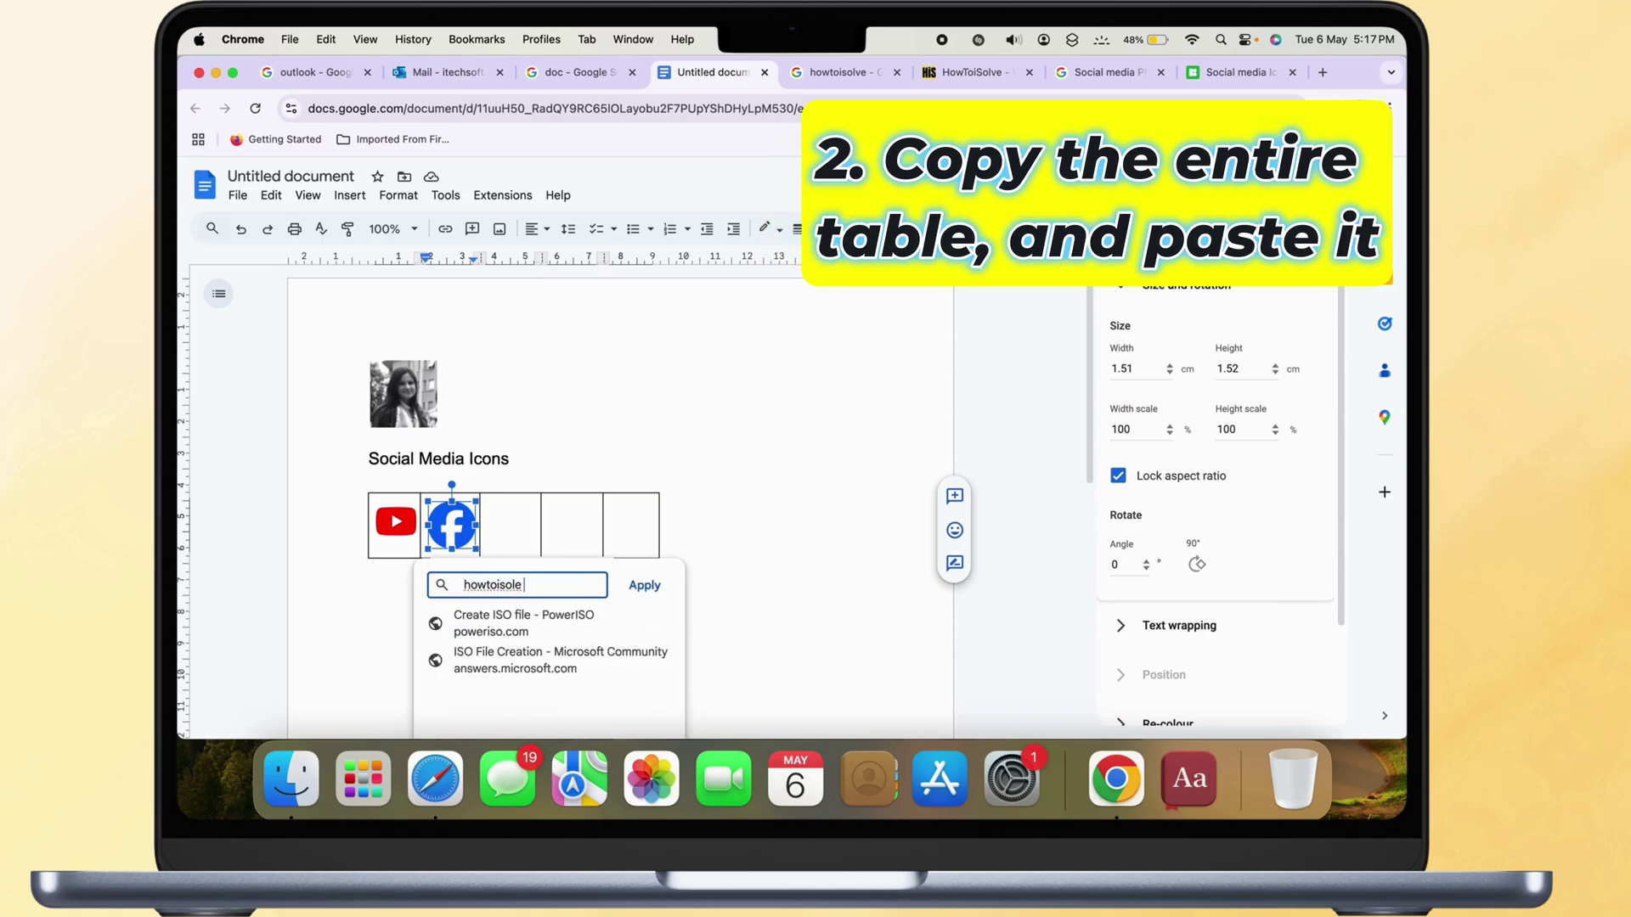
pyautogui.write('e facebook')
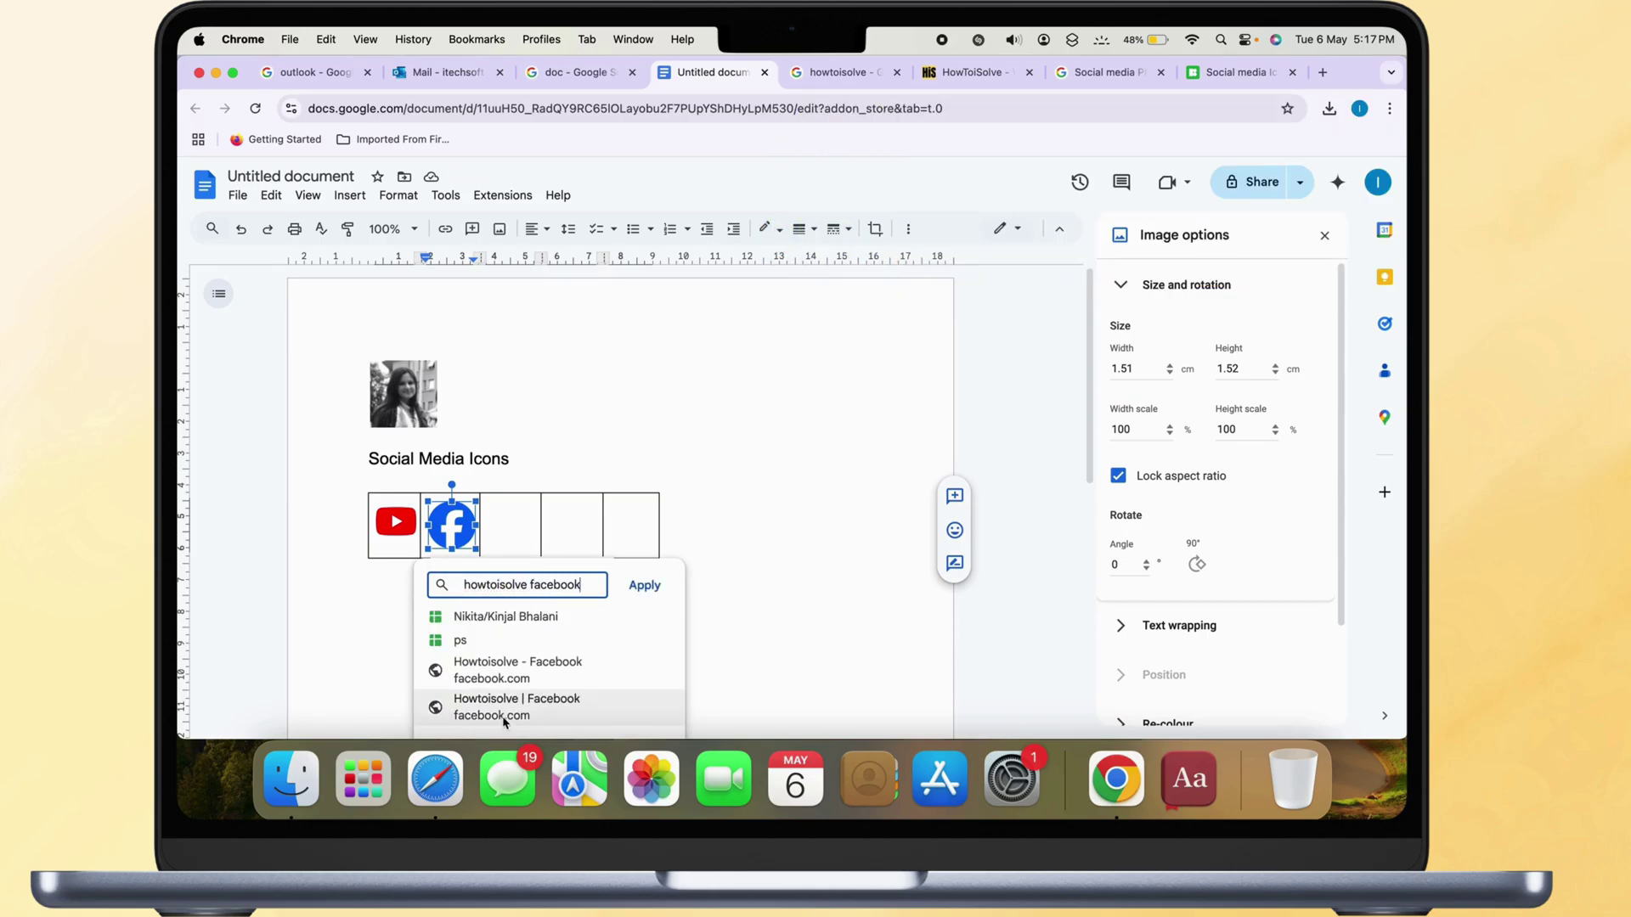
pyautogui.click(504, 713)
# Step: Insert the Instagram icon into the third cell and link it to HowToiSolve's Instagram page
pyautogui.click(349, 195)
pyautogui.click(663, 226)
pyautogui.click(1093, 561)
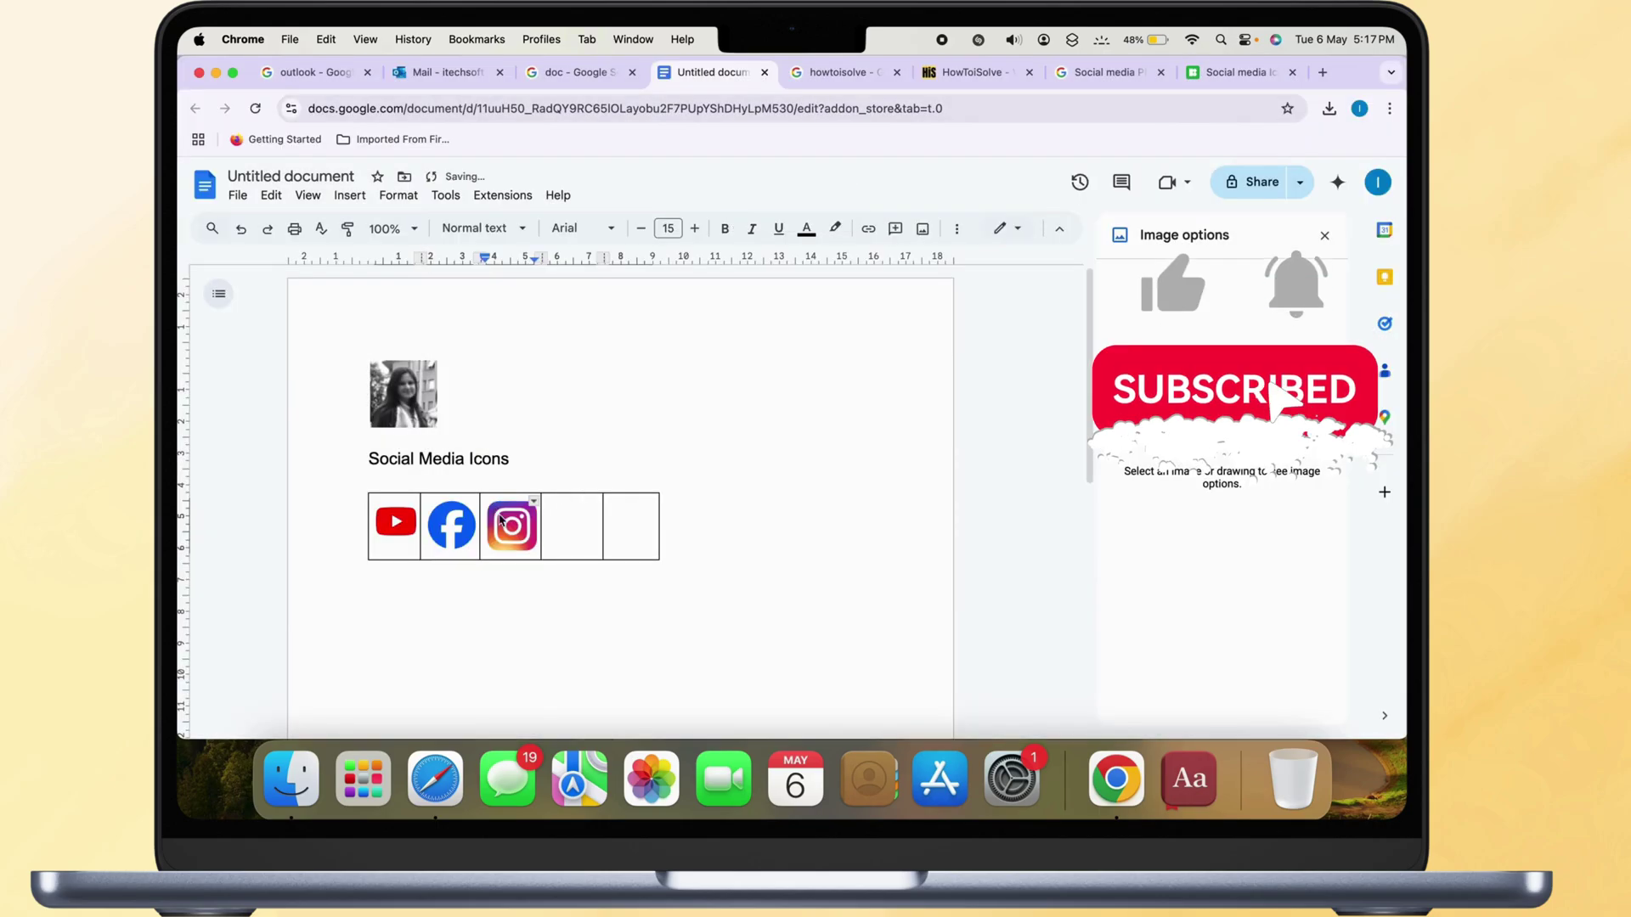
pyautogui.rightClick(512, 524)
pyautogui.click(561, 630)
pyautogui.write('hw')
pyautogui.press('BackSpace')
pyautogui.write('owto')
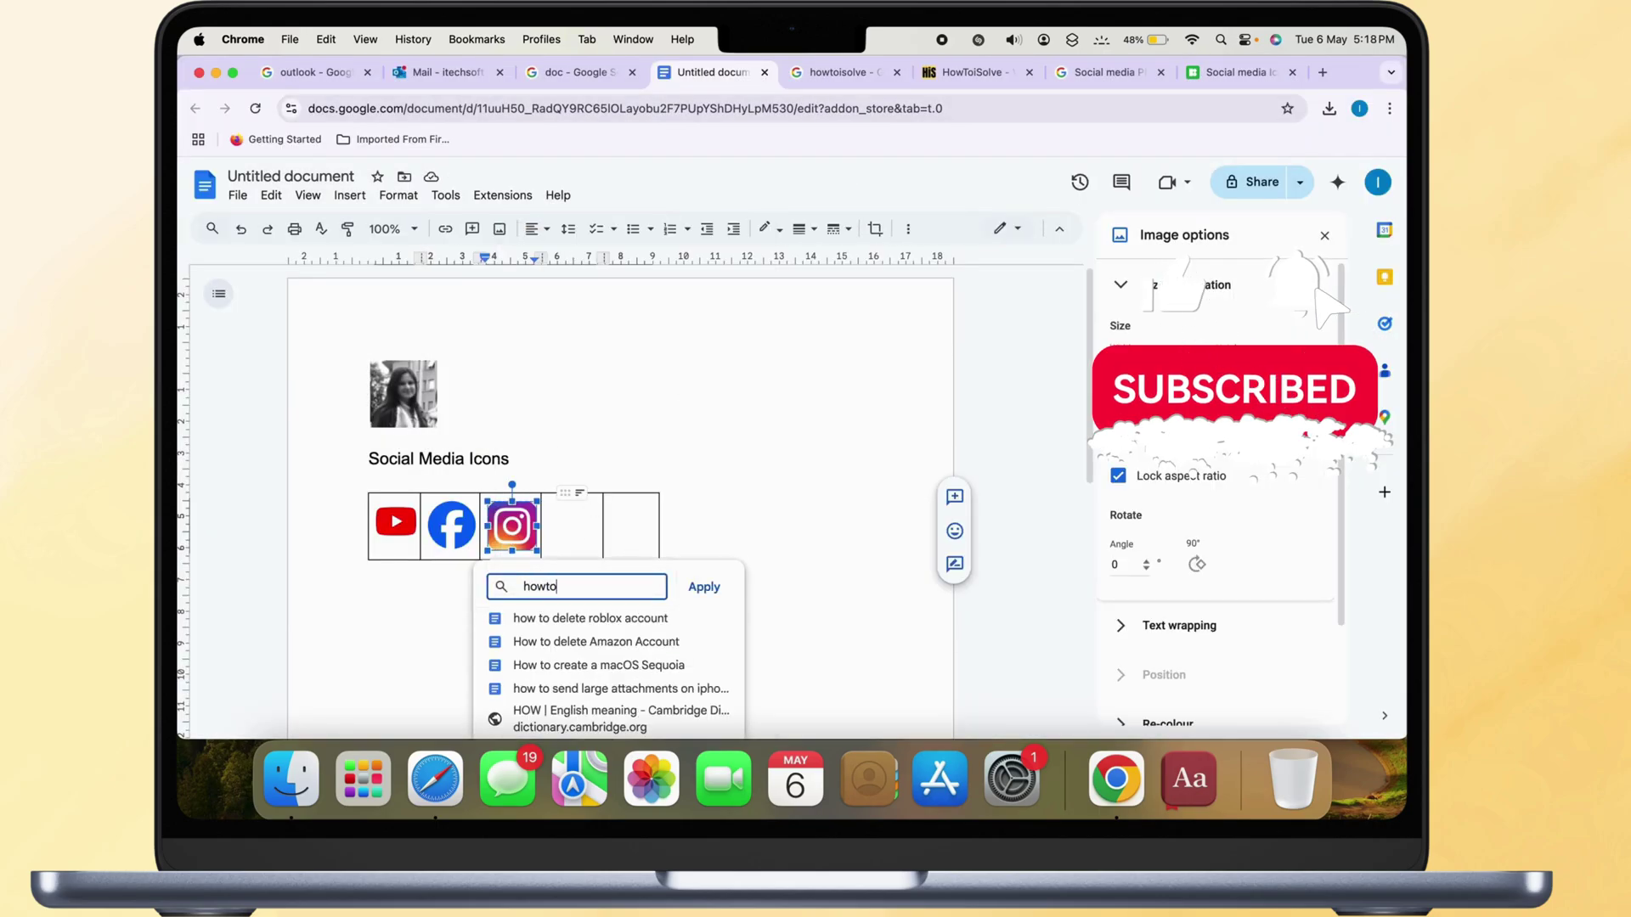
pyautogui.write('isove')
pyautogui.press('BackSpace')
pyautogui.press('BackSpace')
pyautogui.write('lvw')
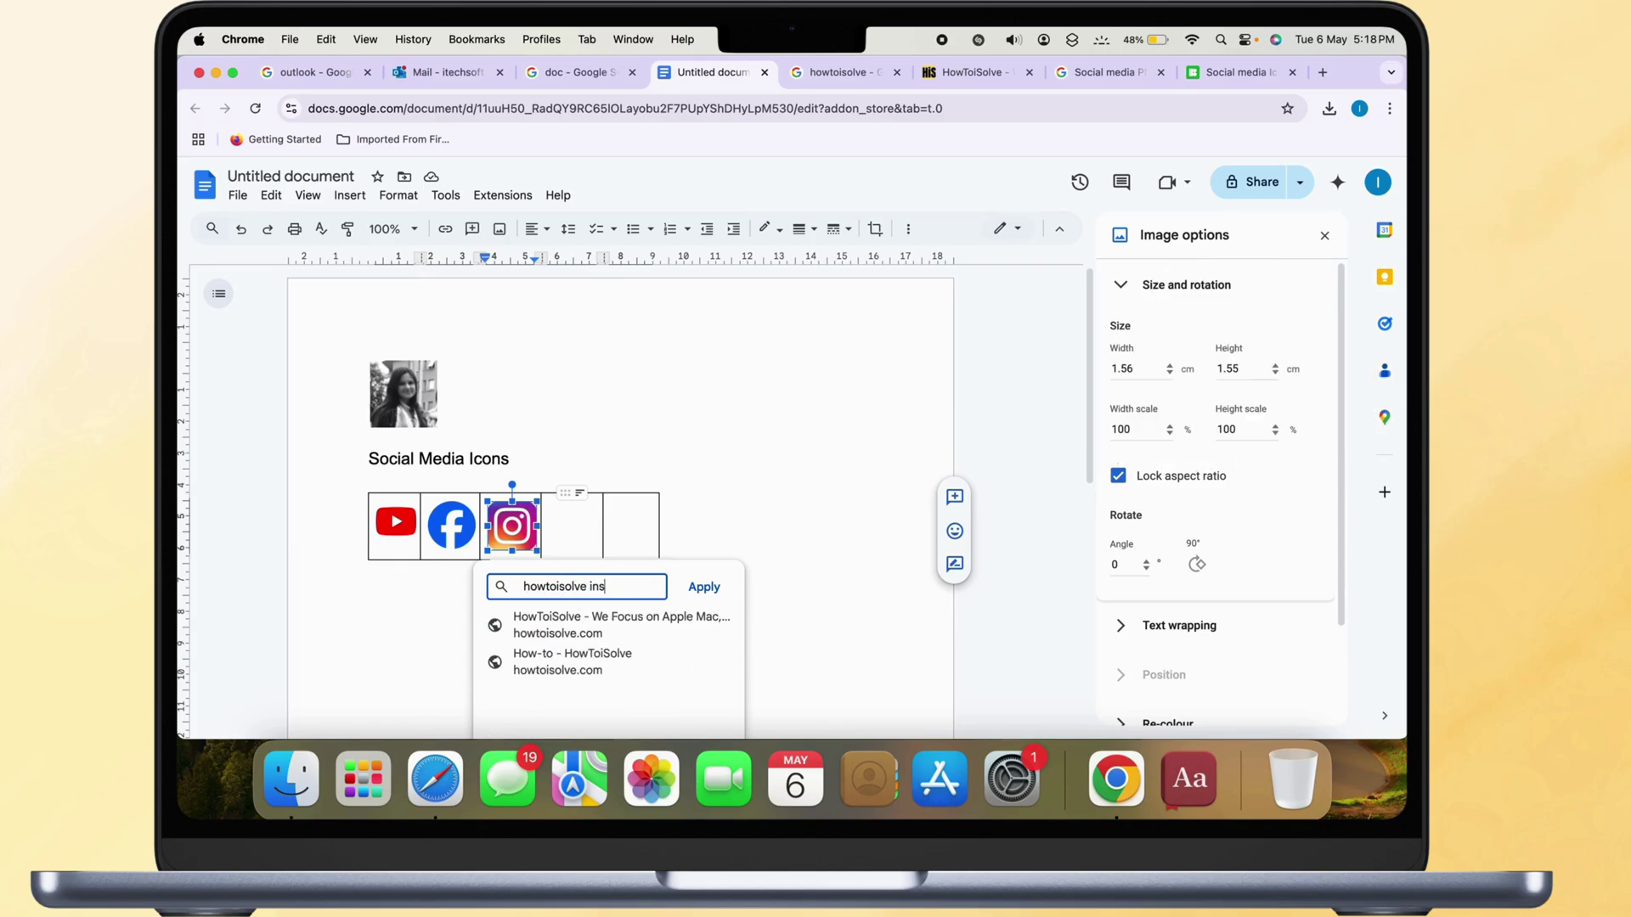
pyautogui.write('tagram')
pyautogui.click(550, 646)
# Step: Insert the LinkedIn icon into the fourth cell and link it to HowToiSolve's LinkedIn page
pyautogui.click(568, 537)
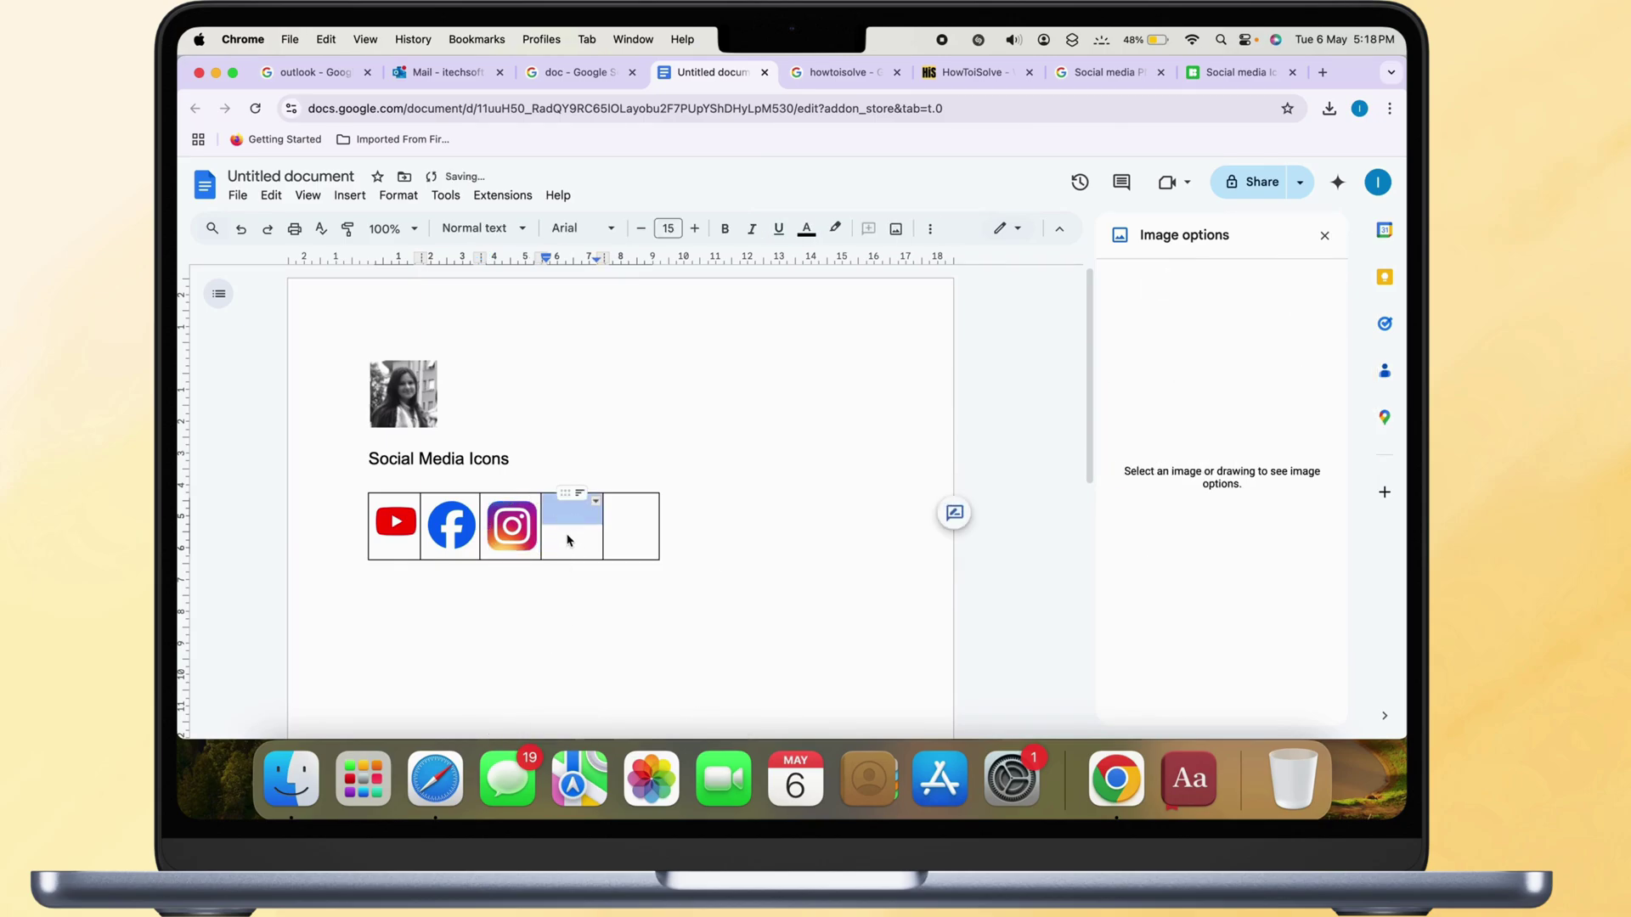
pyautogui.click(349, 195)
pyautogui.moveTo(375, 223)
pyautogui.click(662, 225)
pyautogui.click(1180, 659)
pyautogui.click(584, 524)
pyautogui.rightClick(586, 524)
pyautogui.click(647, 634)
pyautogui.write('howtoisolve ')
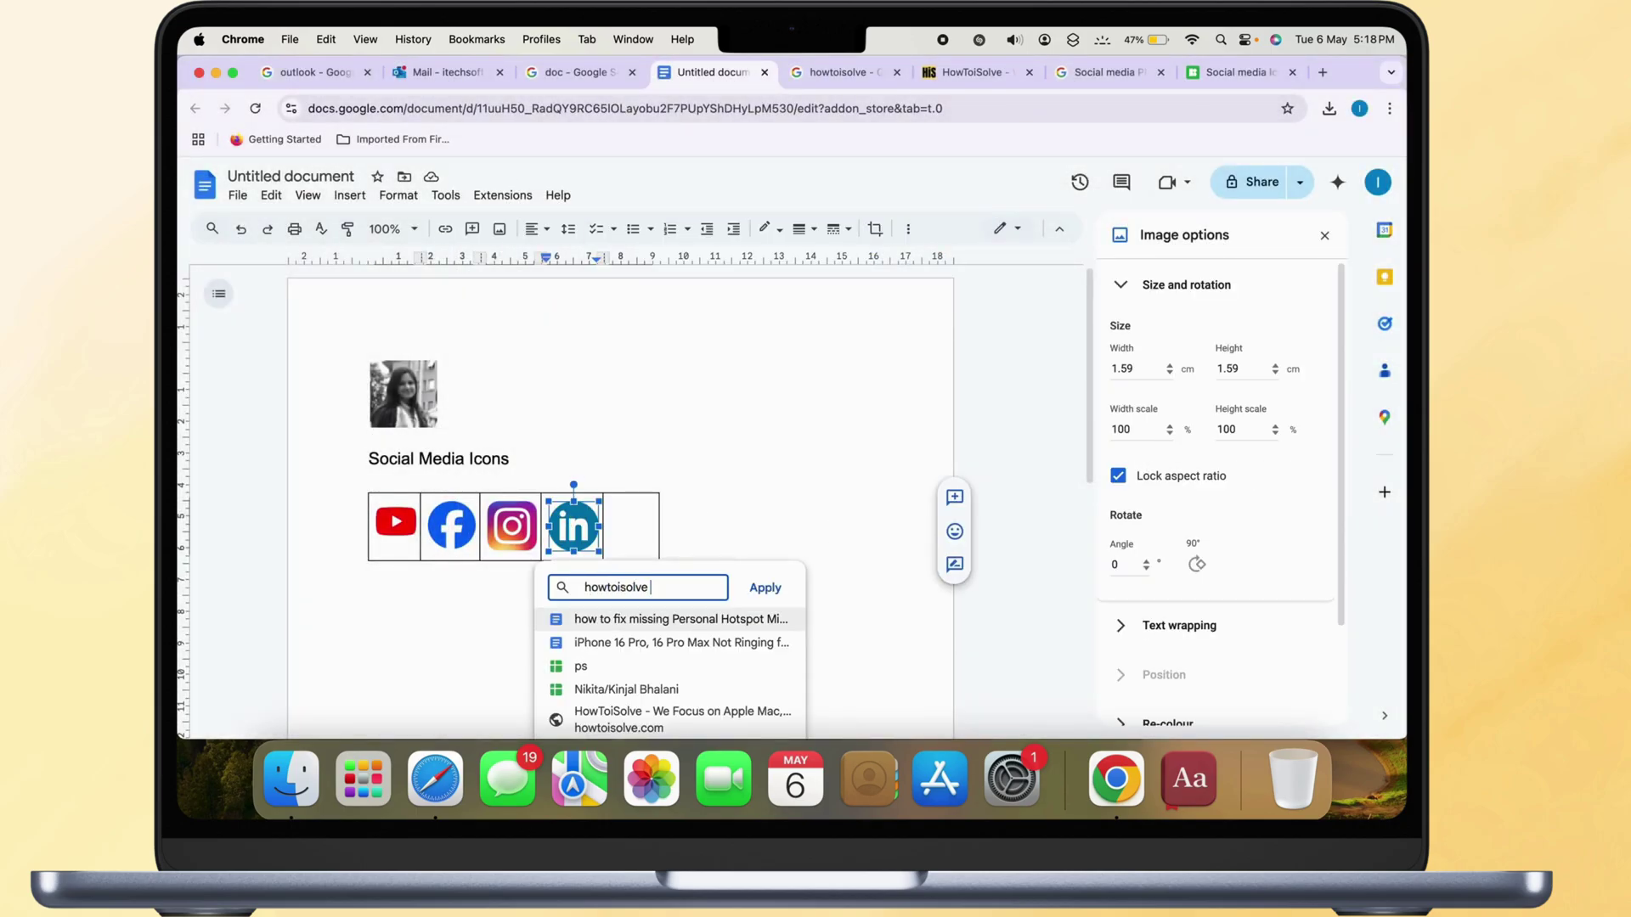
pyautogui.write('linedkin')
pyautogui.click(648, 660)
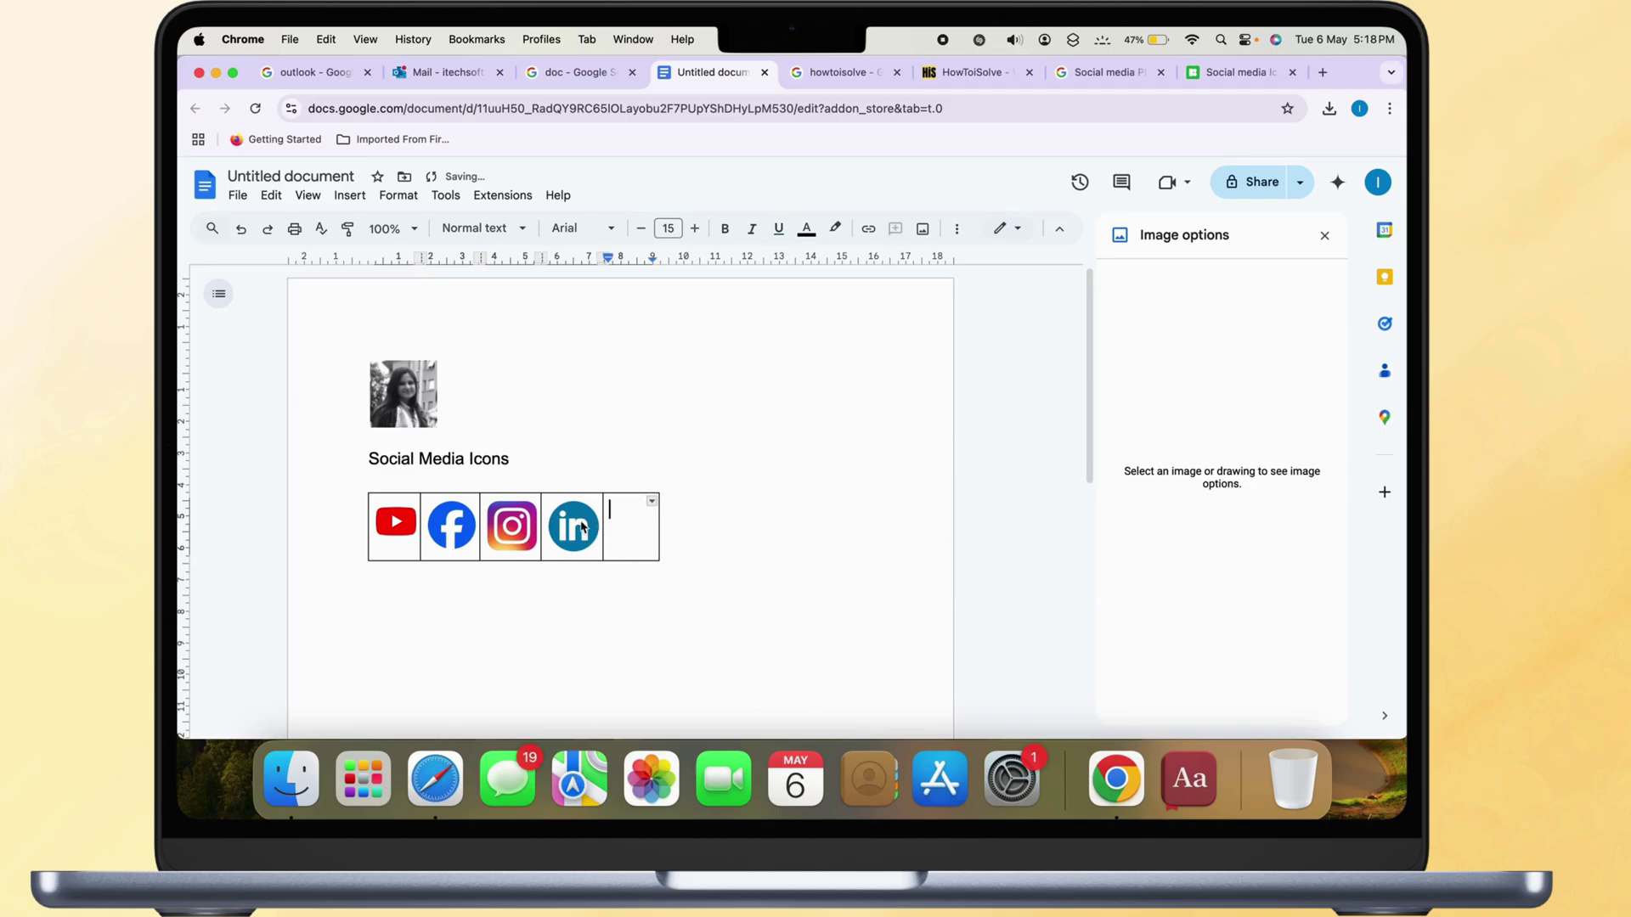
# Step: Add the Pinterest icon in the last cell, link it to HowToiSolve's Pinterest page, and select the table
pyautogui.click(349, 195)
pyautogui.click(645, 228)
pyautogui.click(655, 273)
pyautogui.click(1172, 557)
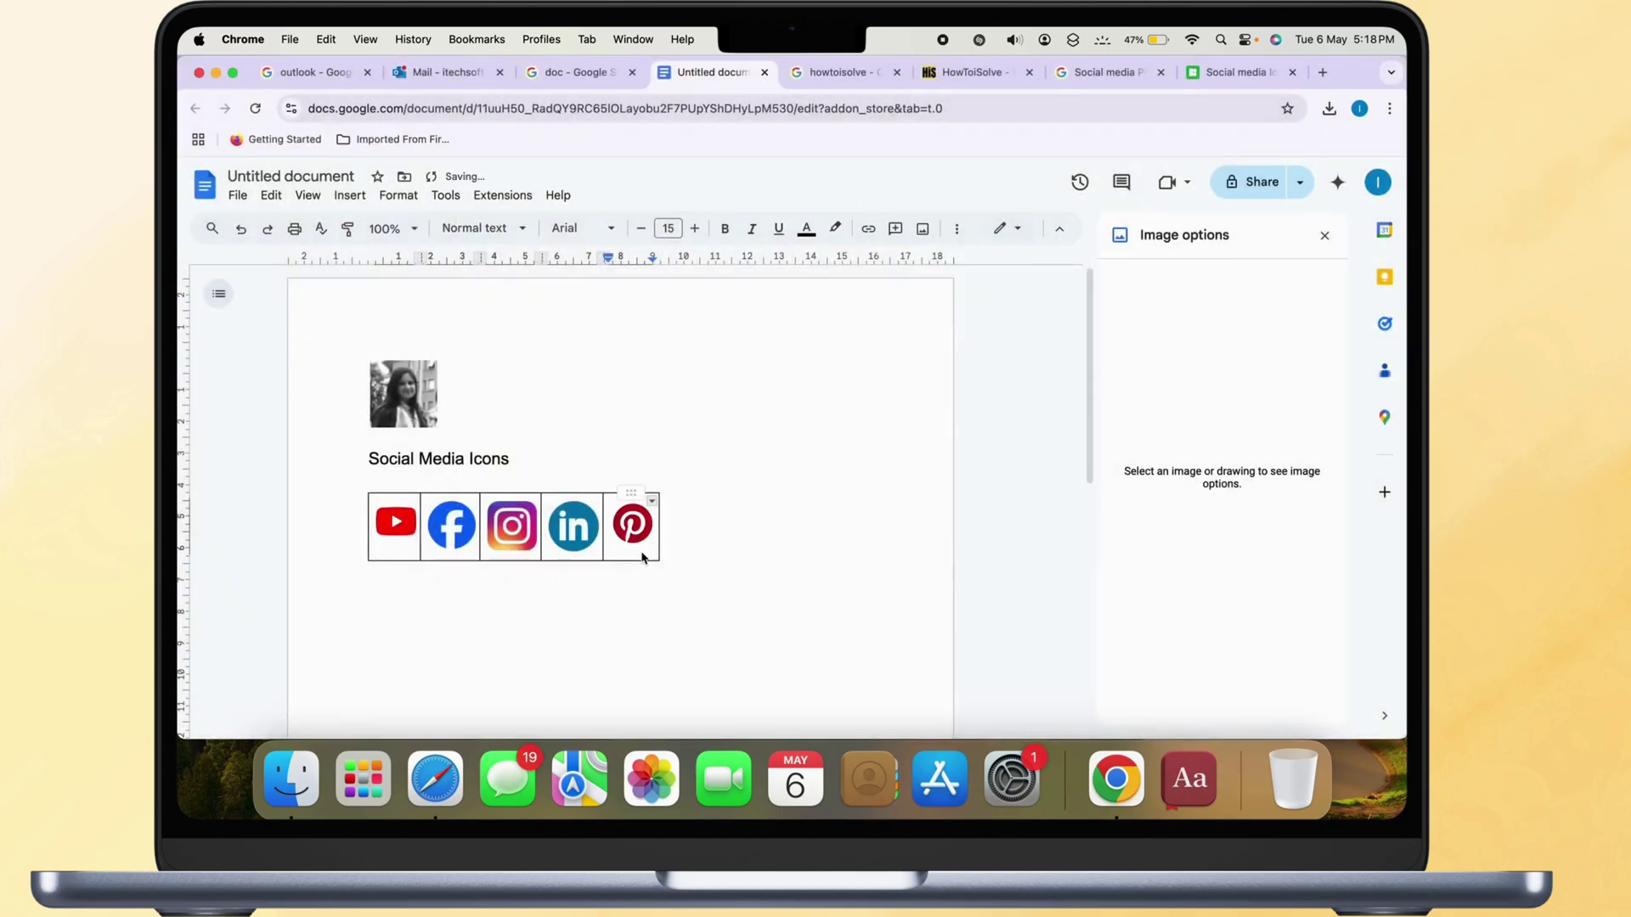
pyautogui.rightClick(635, 531)
pyautogui.click(629, 634)
pyautogui.write('howtoisolve pinterest')
pyautogui.click(688, 616)
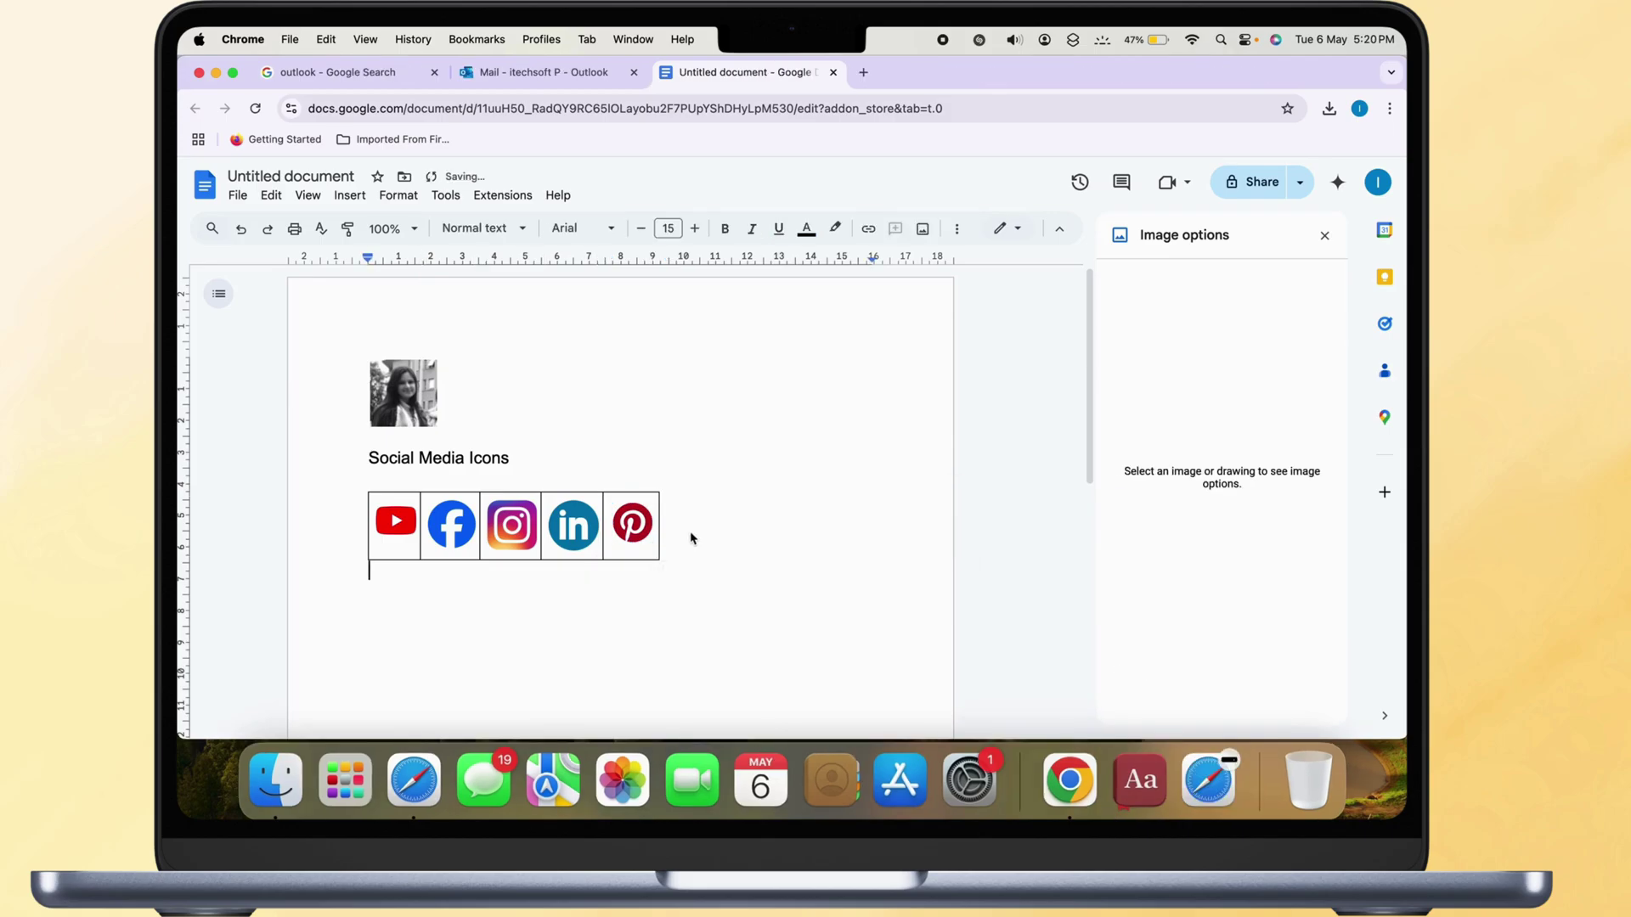
pyautogui.hotkey('shift', 'Up')
pyautogui.hotkey('shift', 'Up')
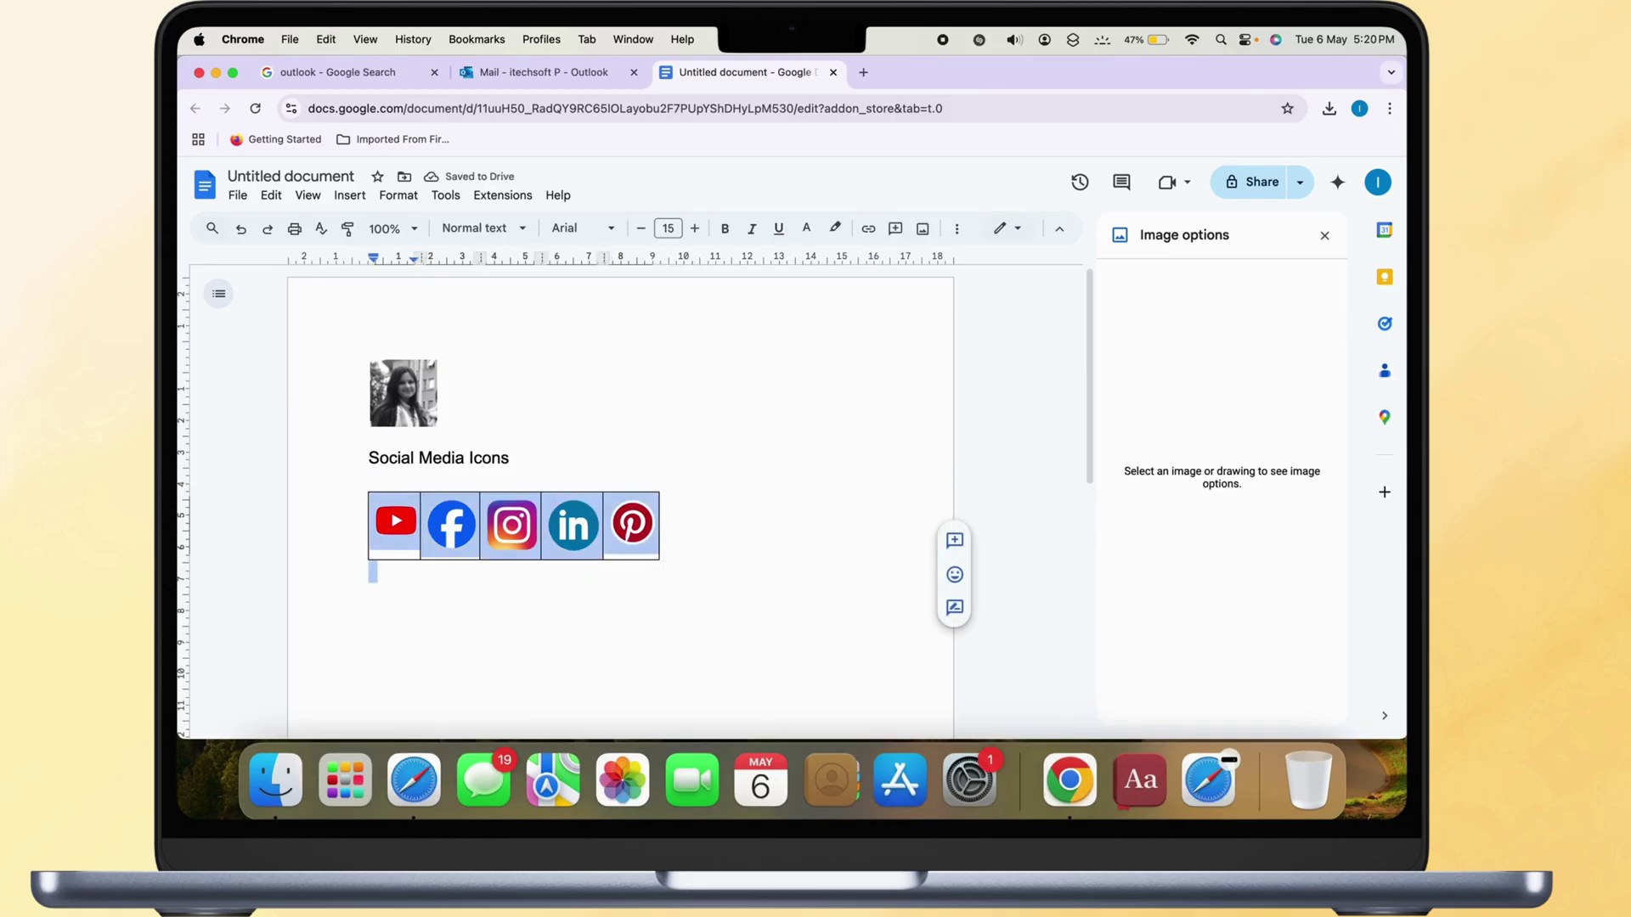
# Step: Paste the linked five-icon social row below the profile photo and save the signature
pyautogui.click(574, 78)
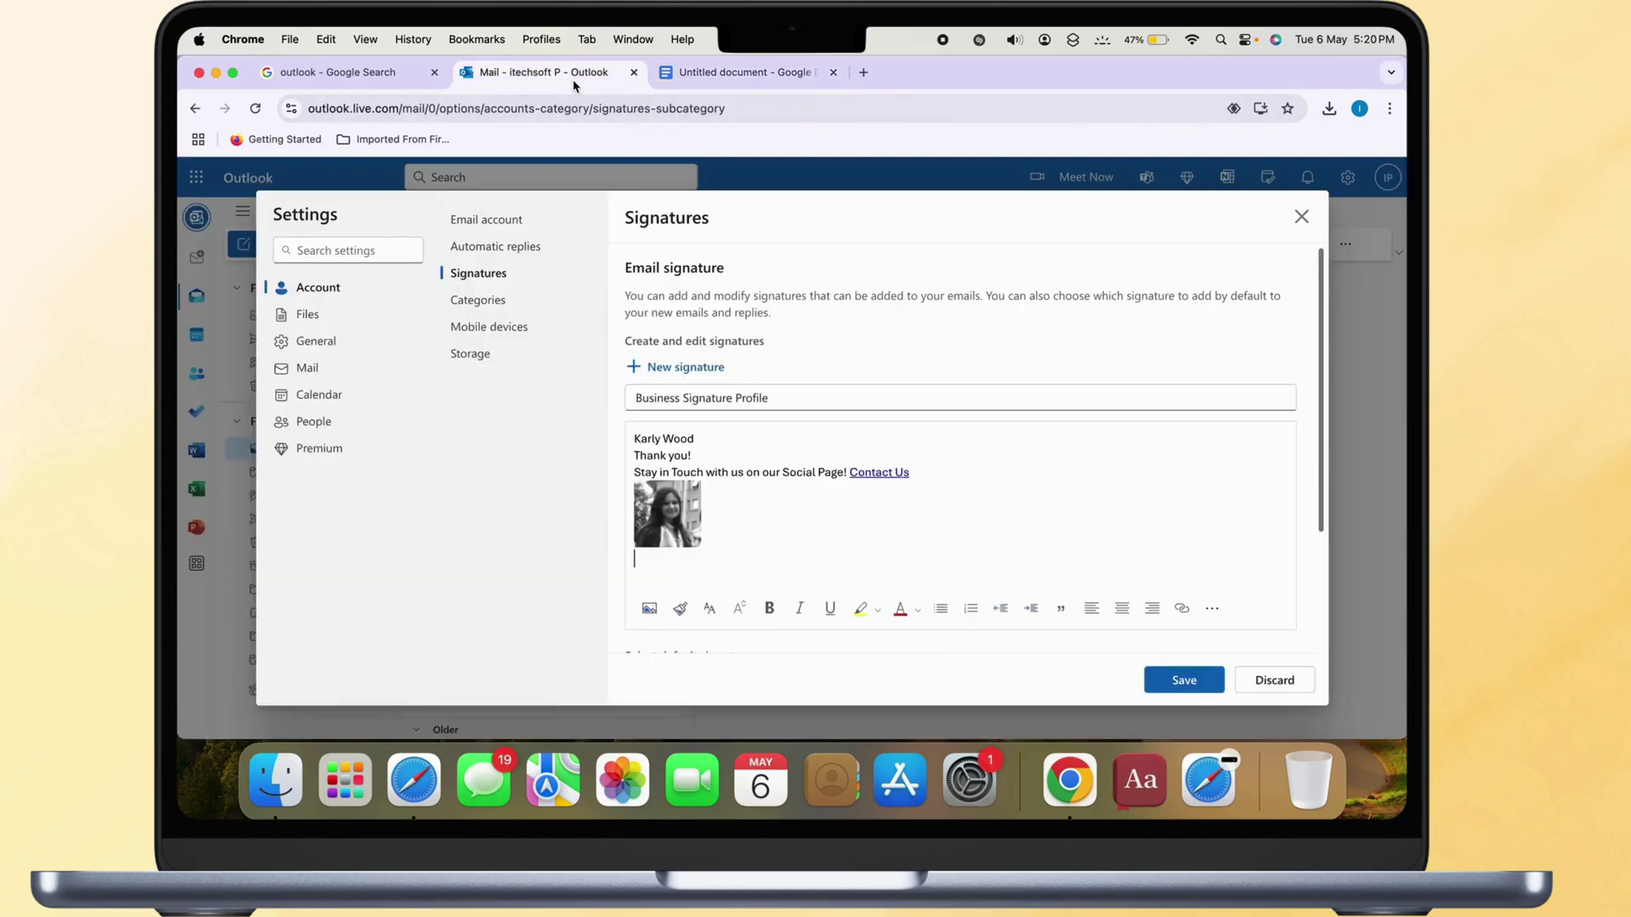
pyautogui.click(737, 588)
pyautogui.press('super+v')
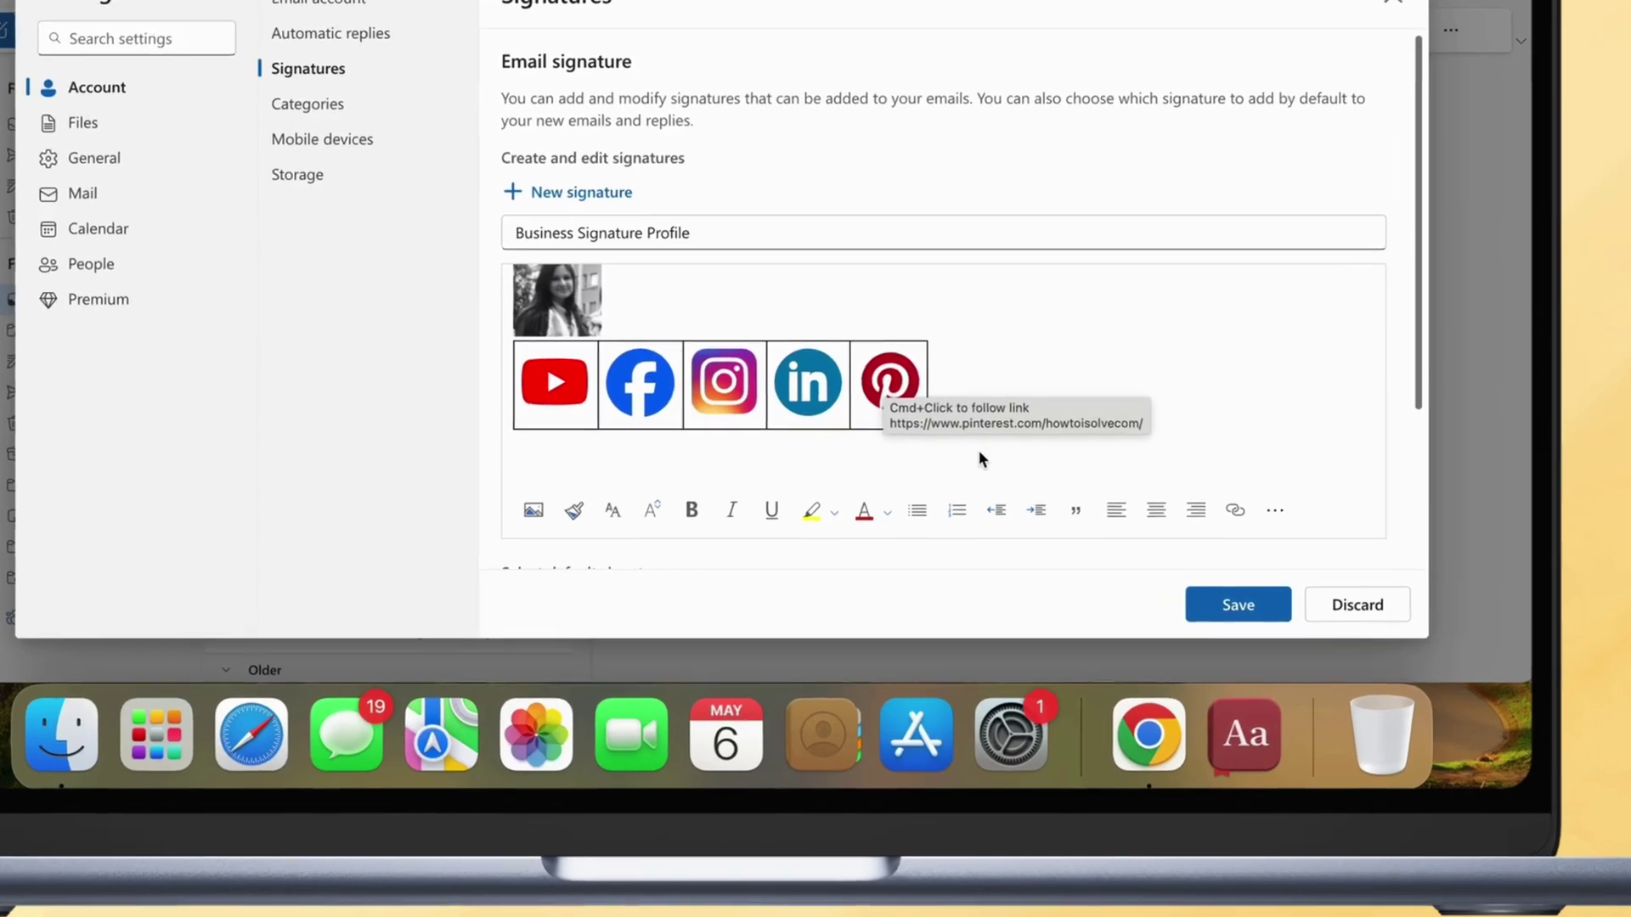
pyautogui.click(1238, 604)
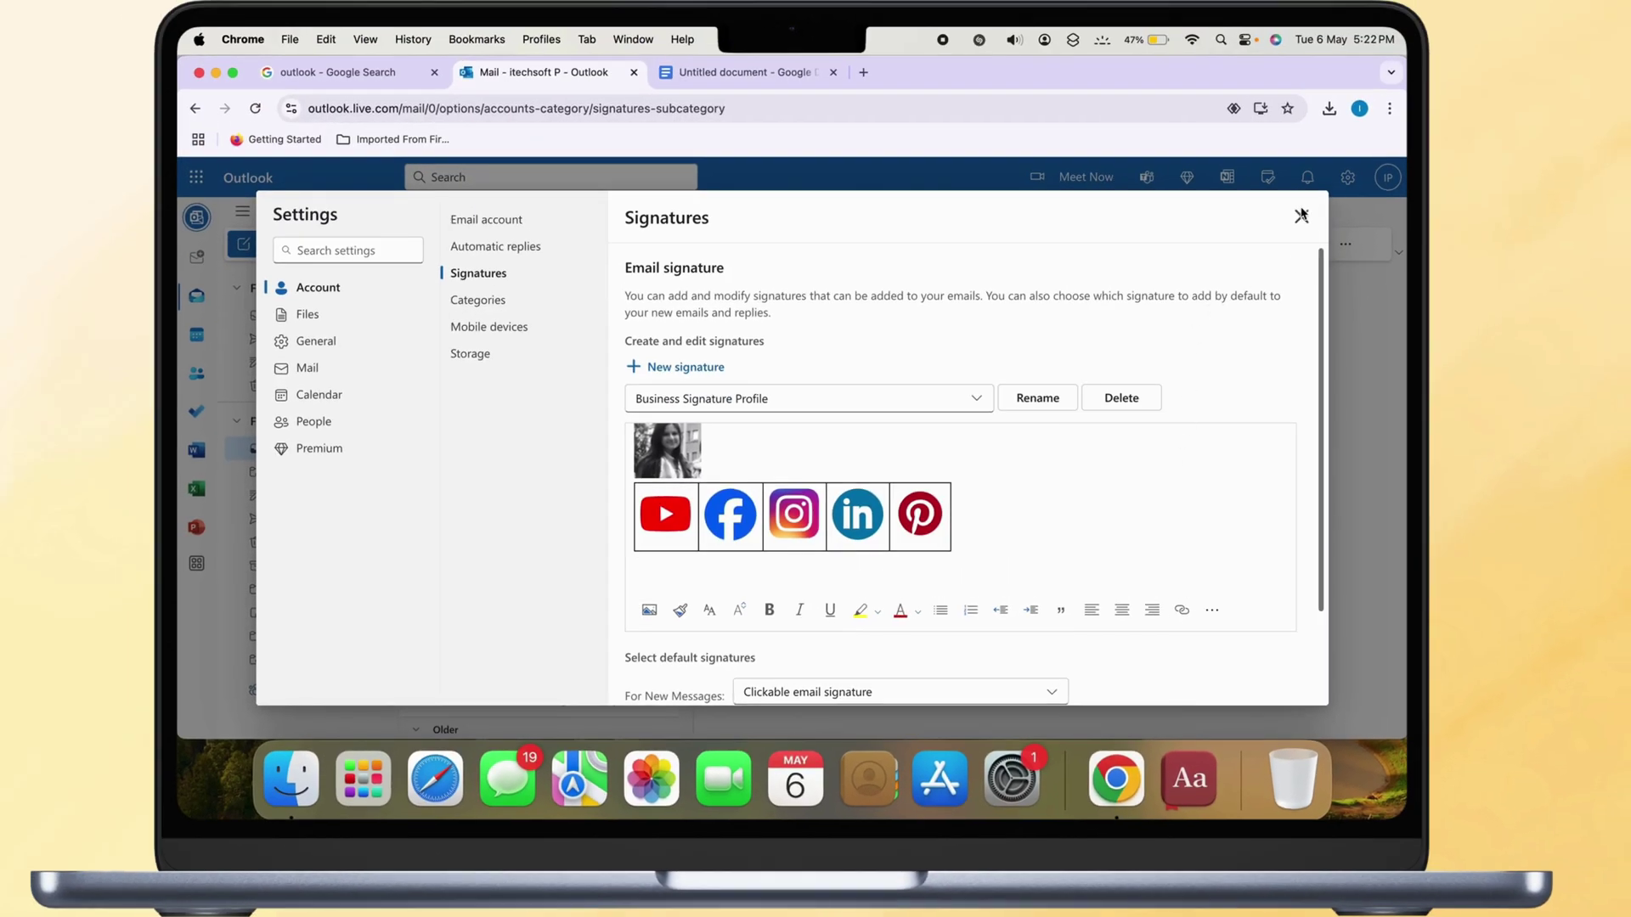
# Step: Start a new email with the Business Signature Profile signature inserted
pyautogui.click(1302, 218)
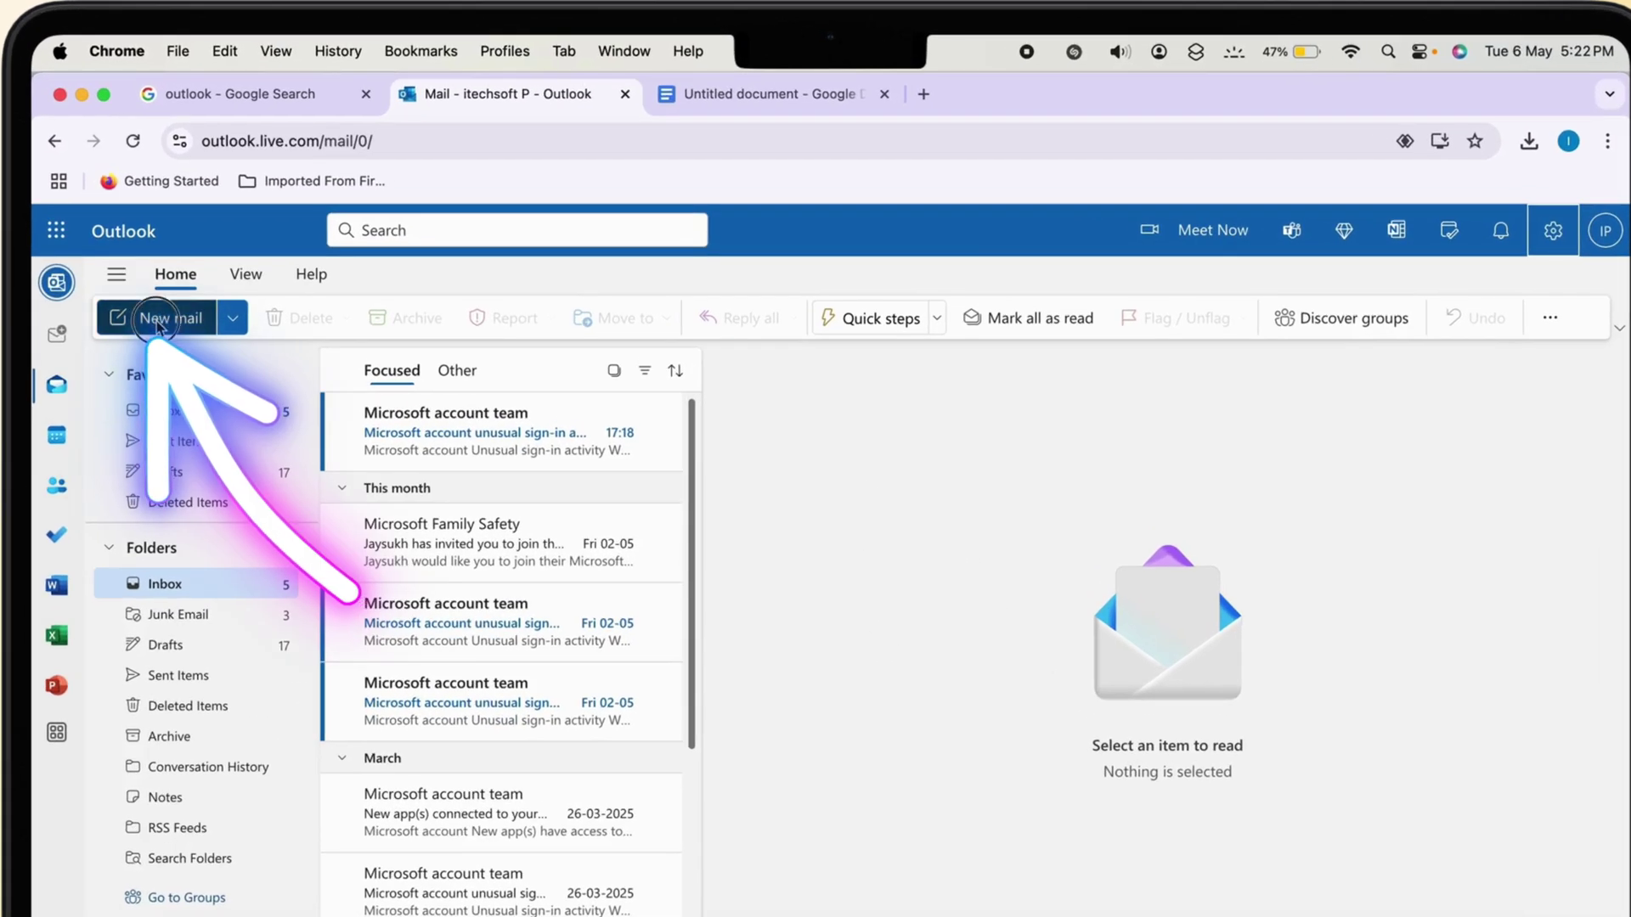
pyautogui.click(273, 245)
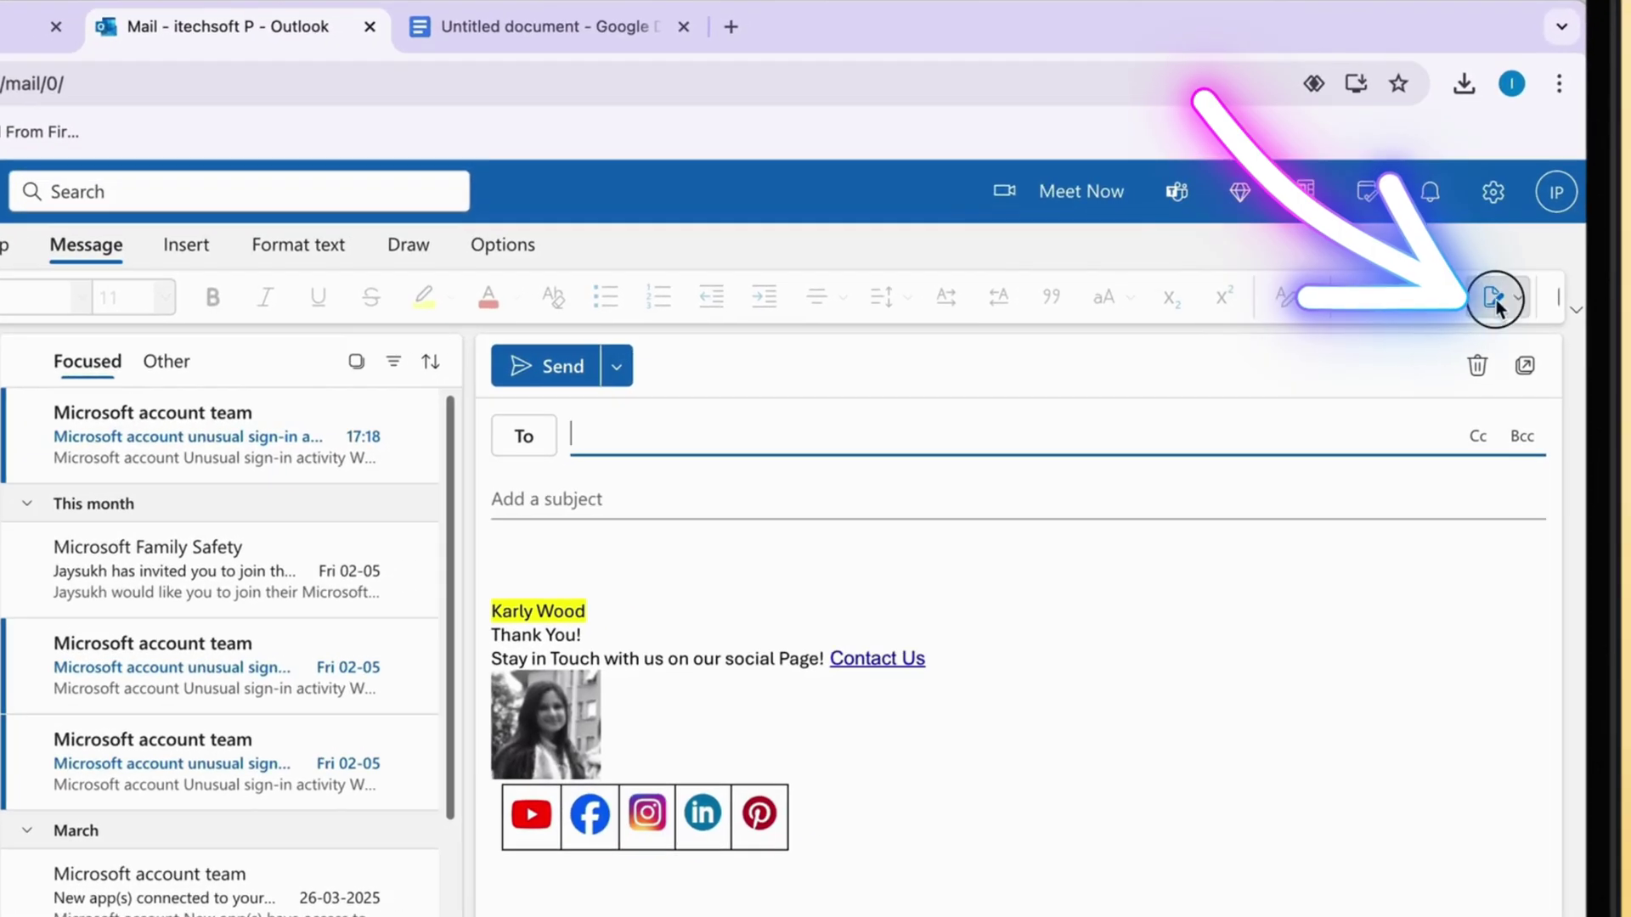
pyautogui.click(1555, 323)
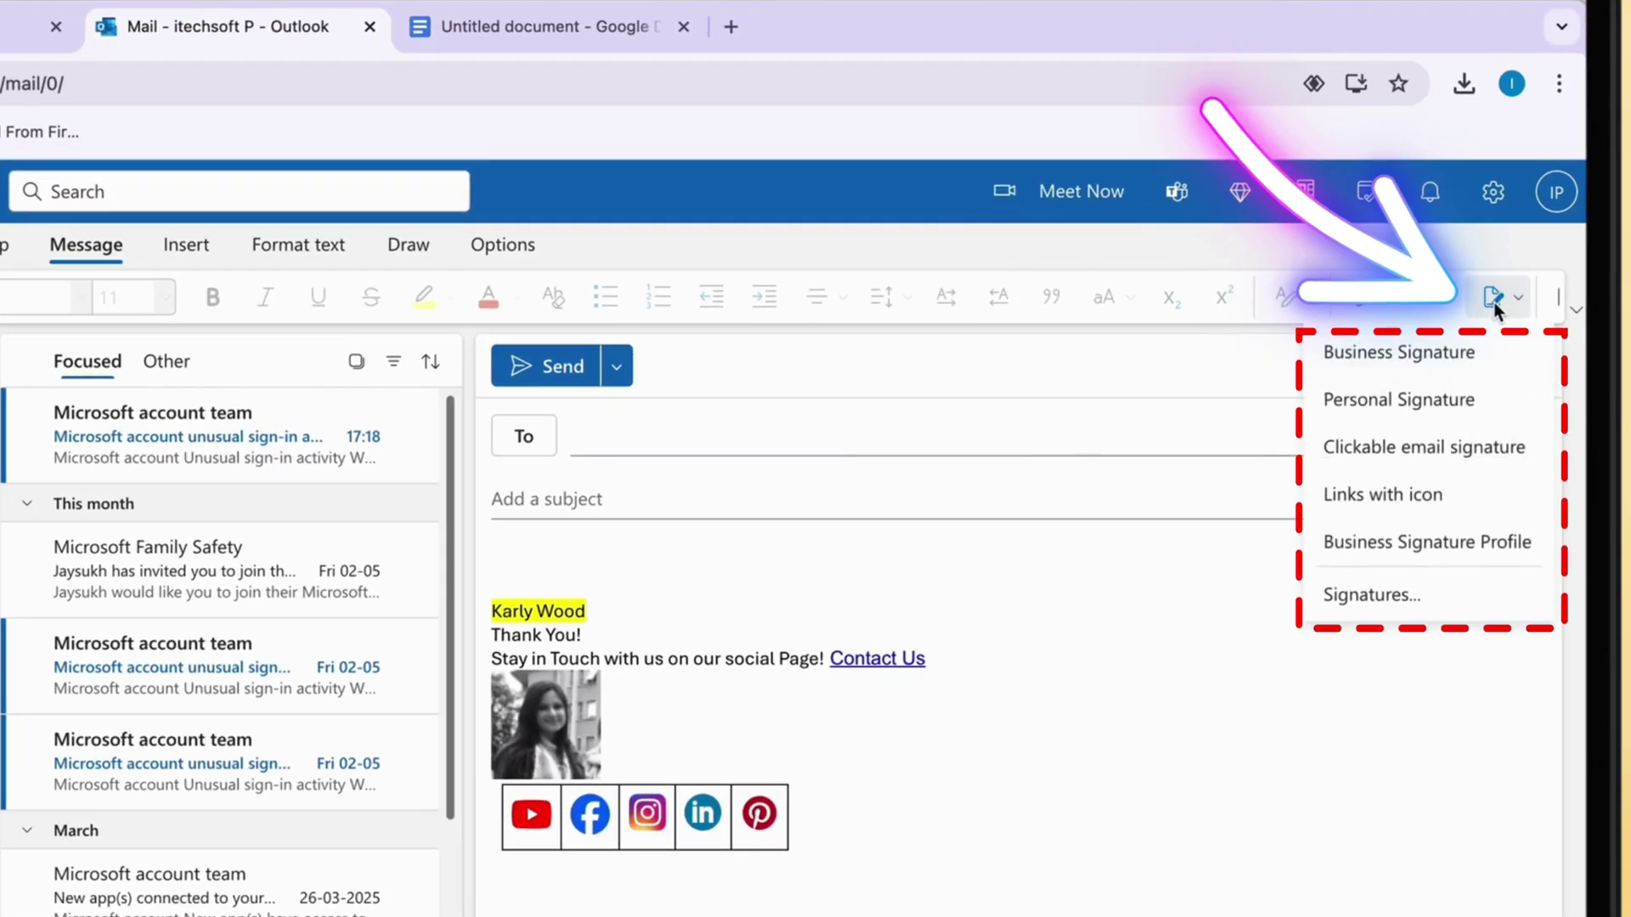
pyautogui.click(1427, 542)
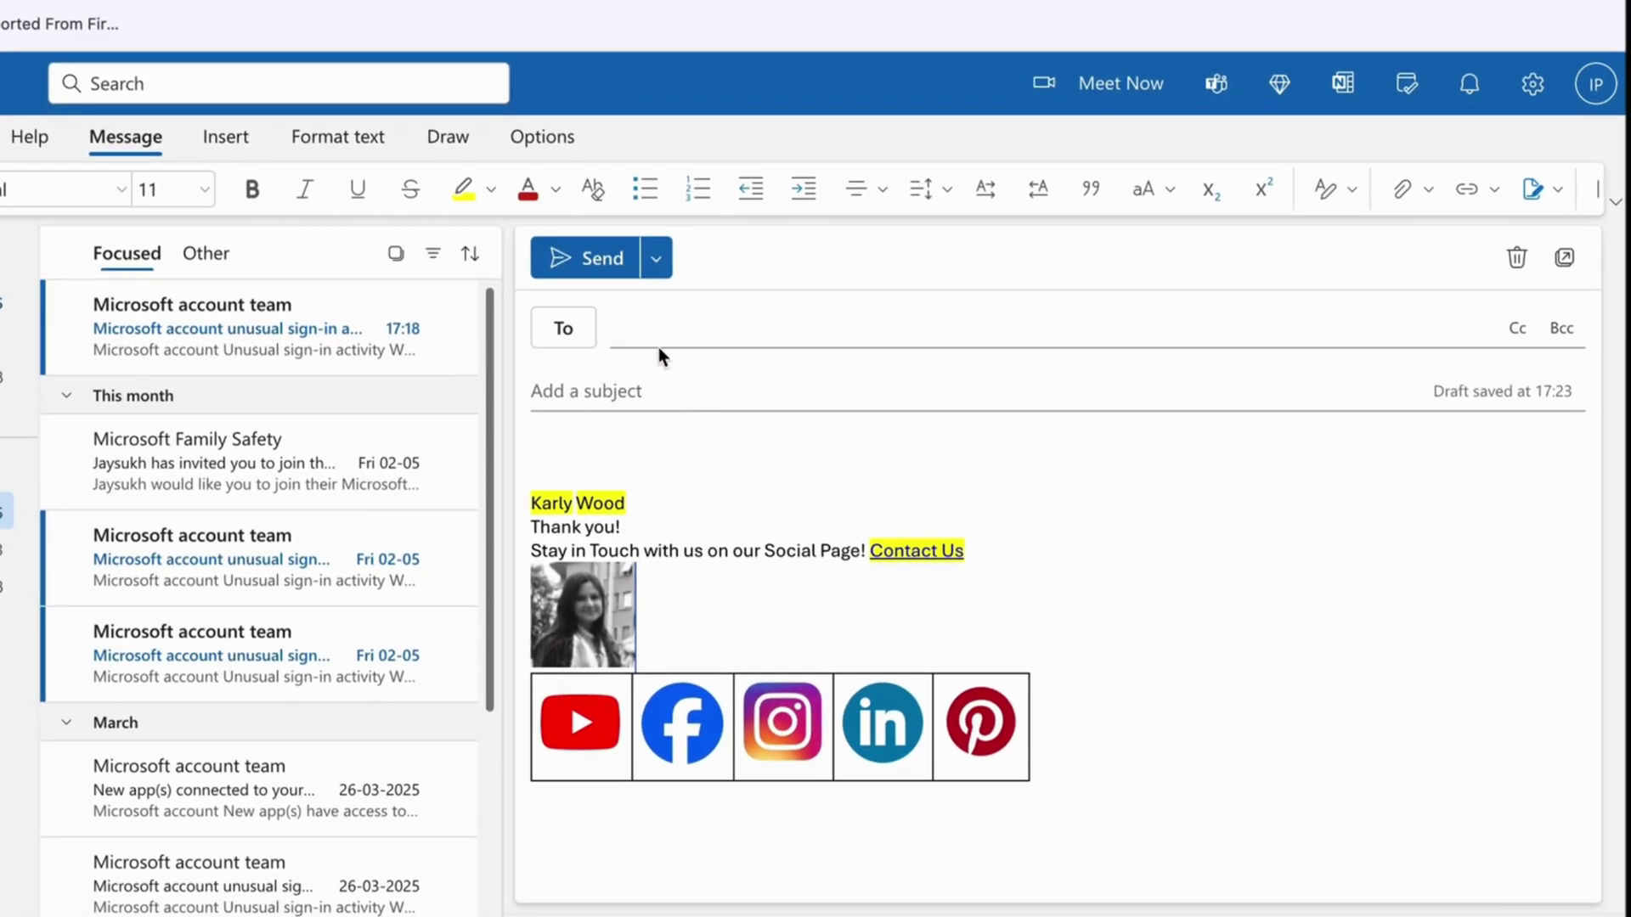
# Step: Address the test email to your own account, check the signature images, and send it without a subject
pyautogui.click(659, 339)
pyautogui.hotkey('ctrl', 'v')
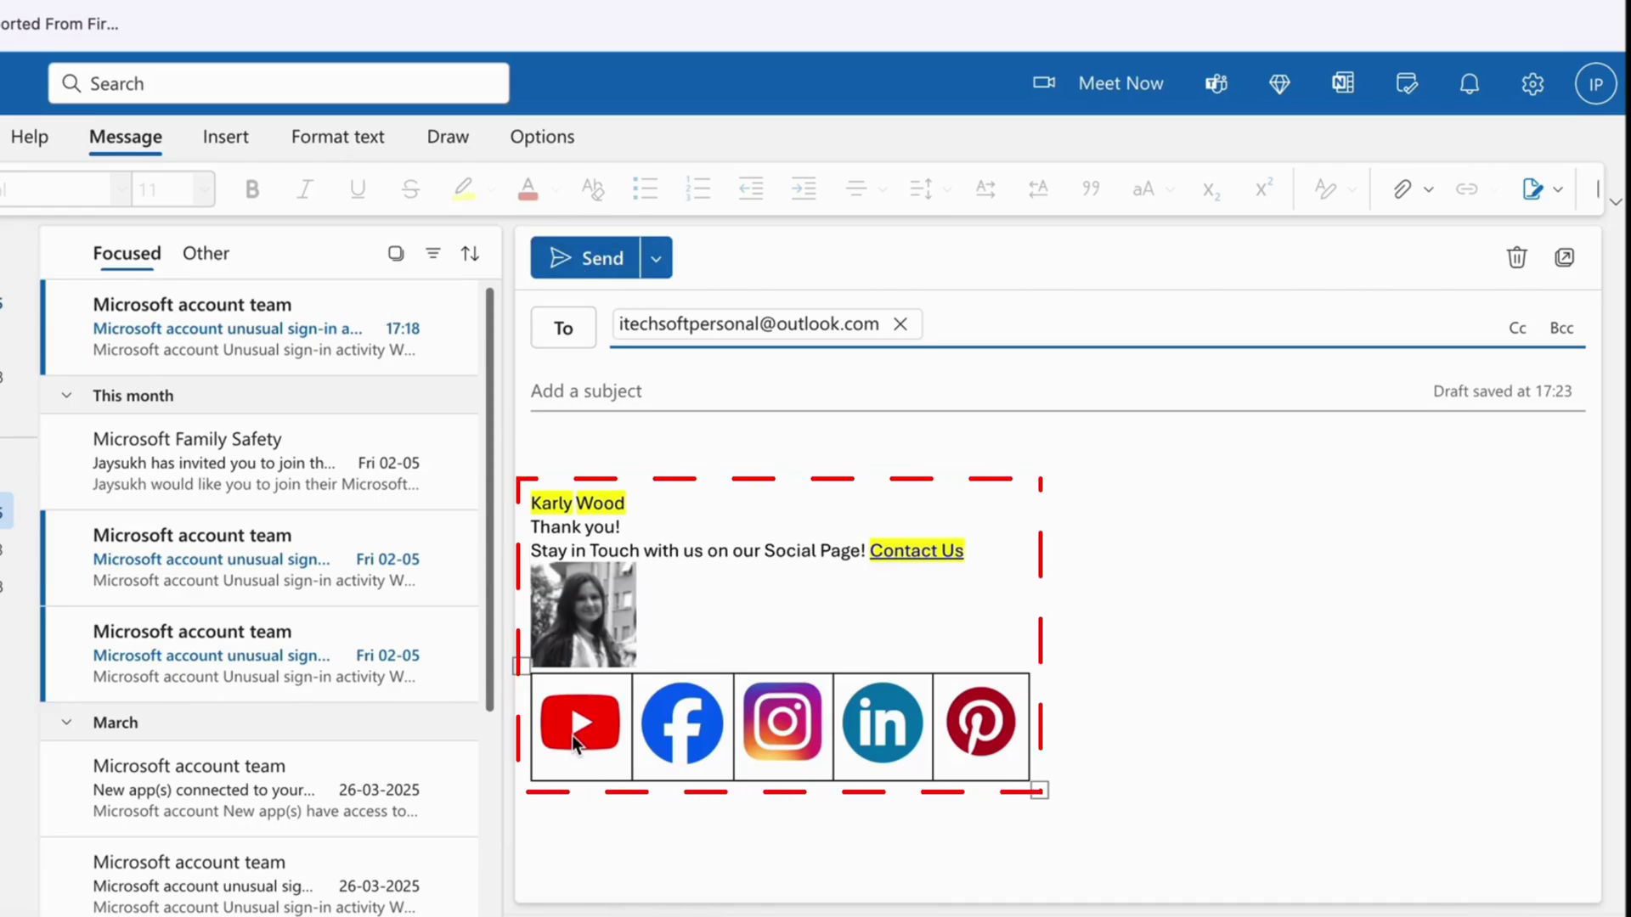
pyautogui.click(590, 719)
pyautogui.click(606, 618)
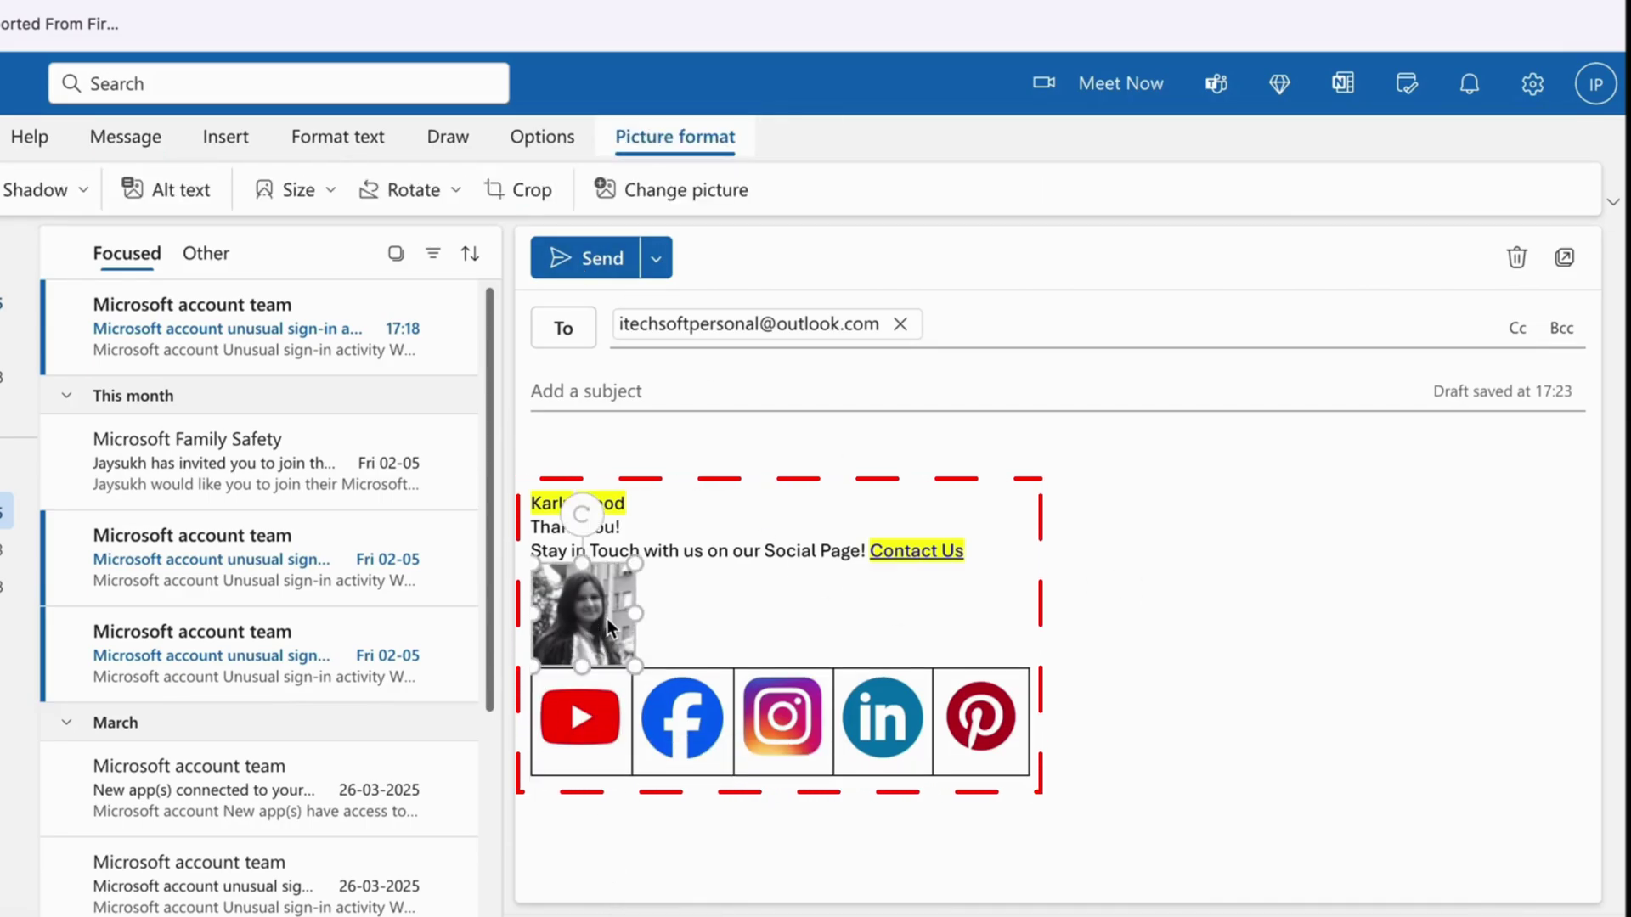
pyautogui.click(586, 258)
pyautogui.click(824, 571)
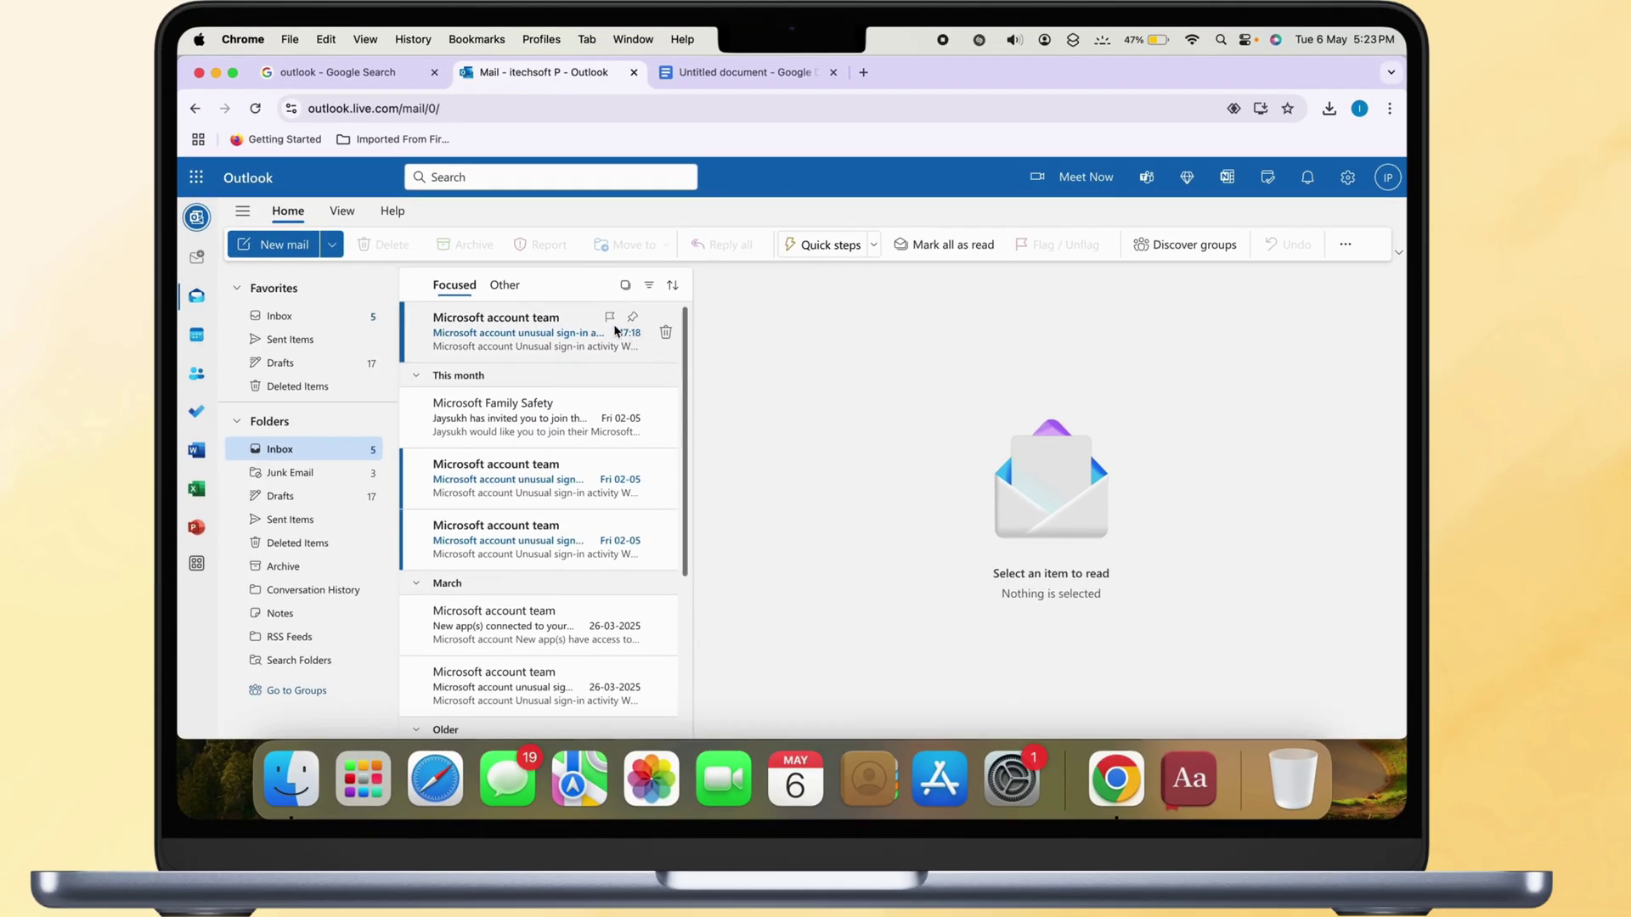
# Step: Open the received test email and confirm its YouTube icon opens the Free Tech Guide channel, then close the Docs tab
pyautogui.click(257, 109)
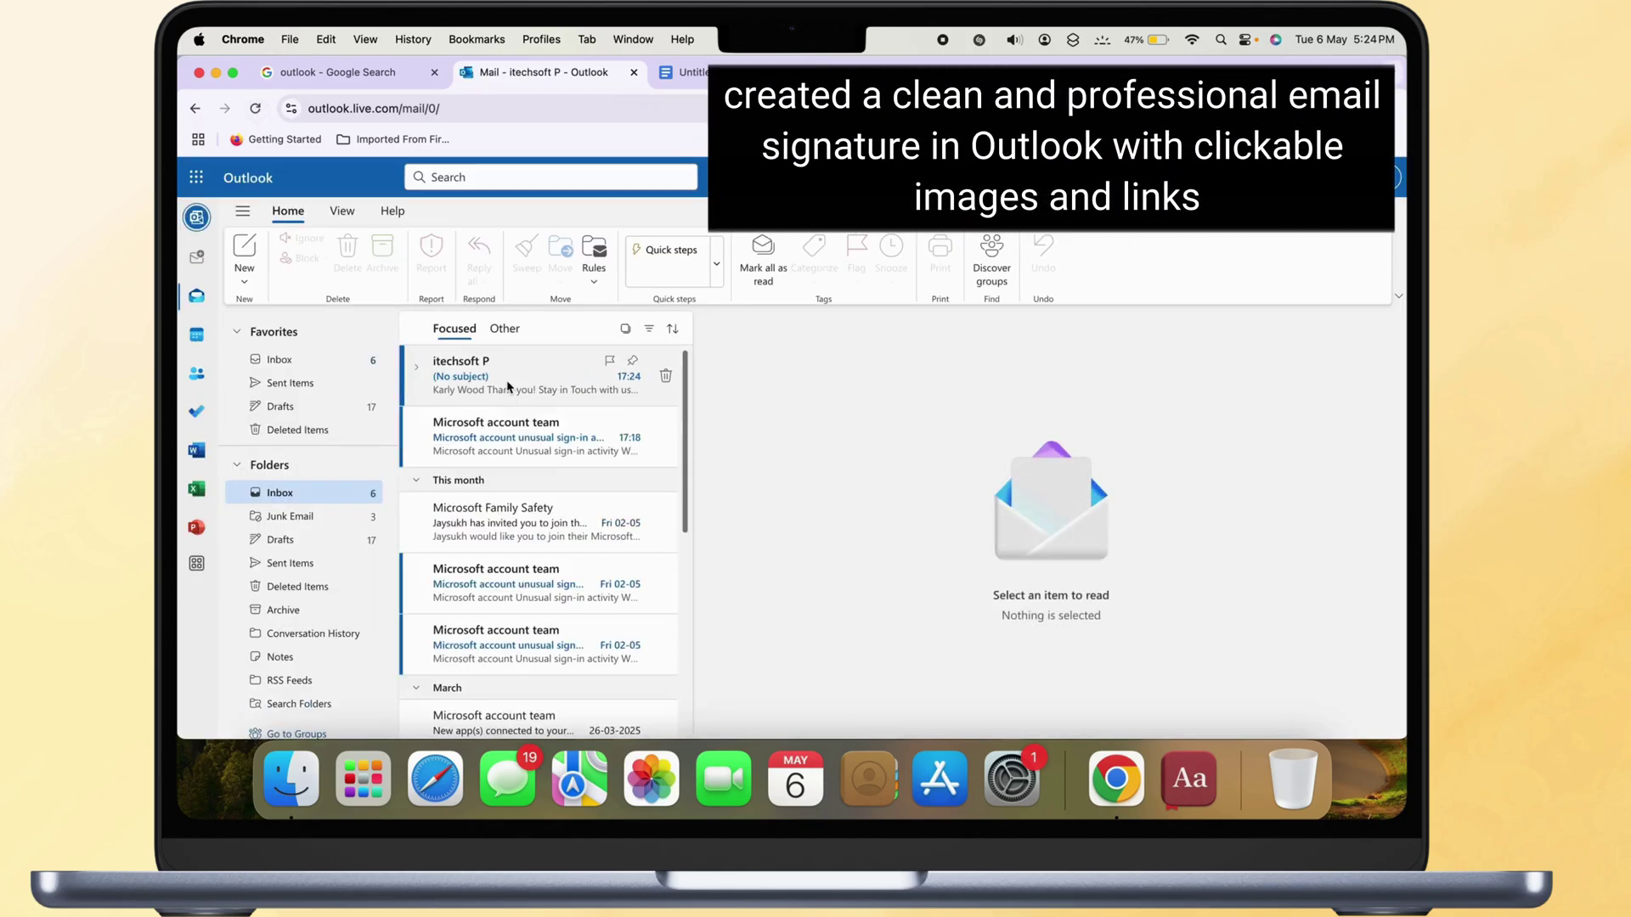
pyautogui.click(510, 384)
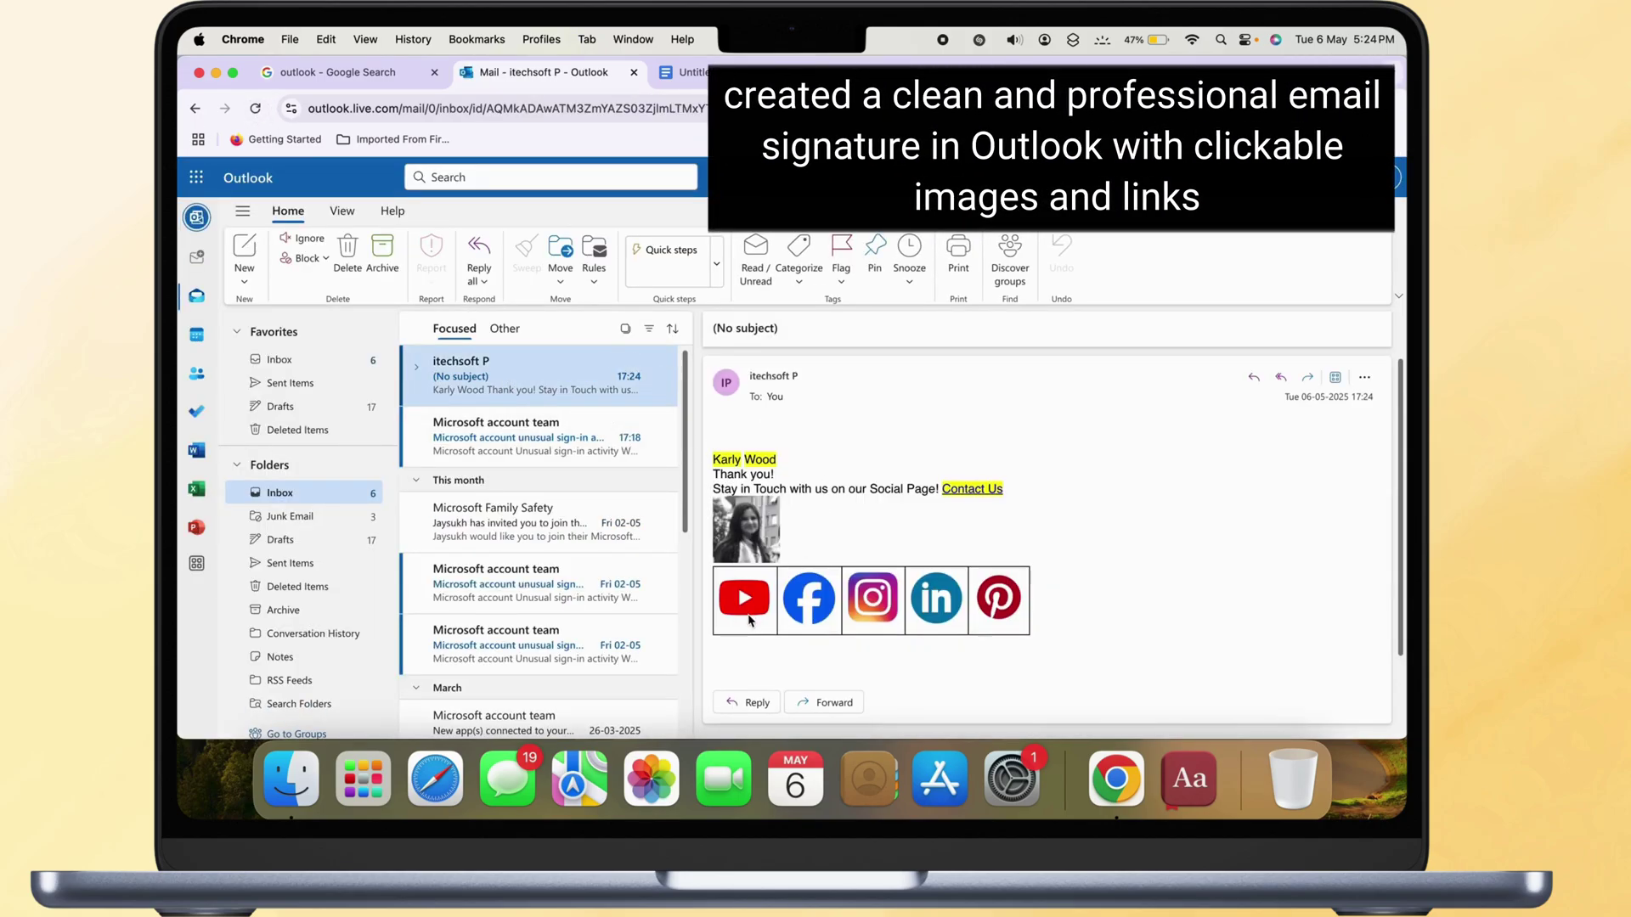
pyautogui.click(746, 605)
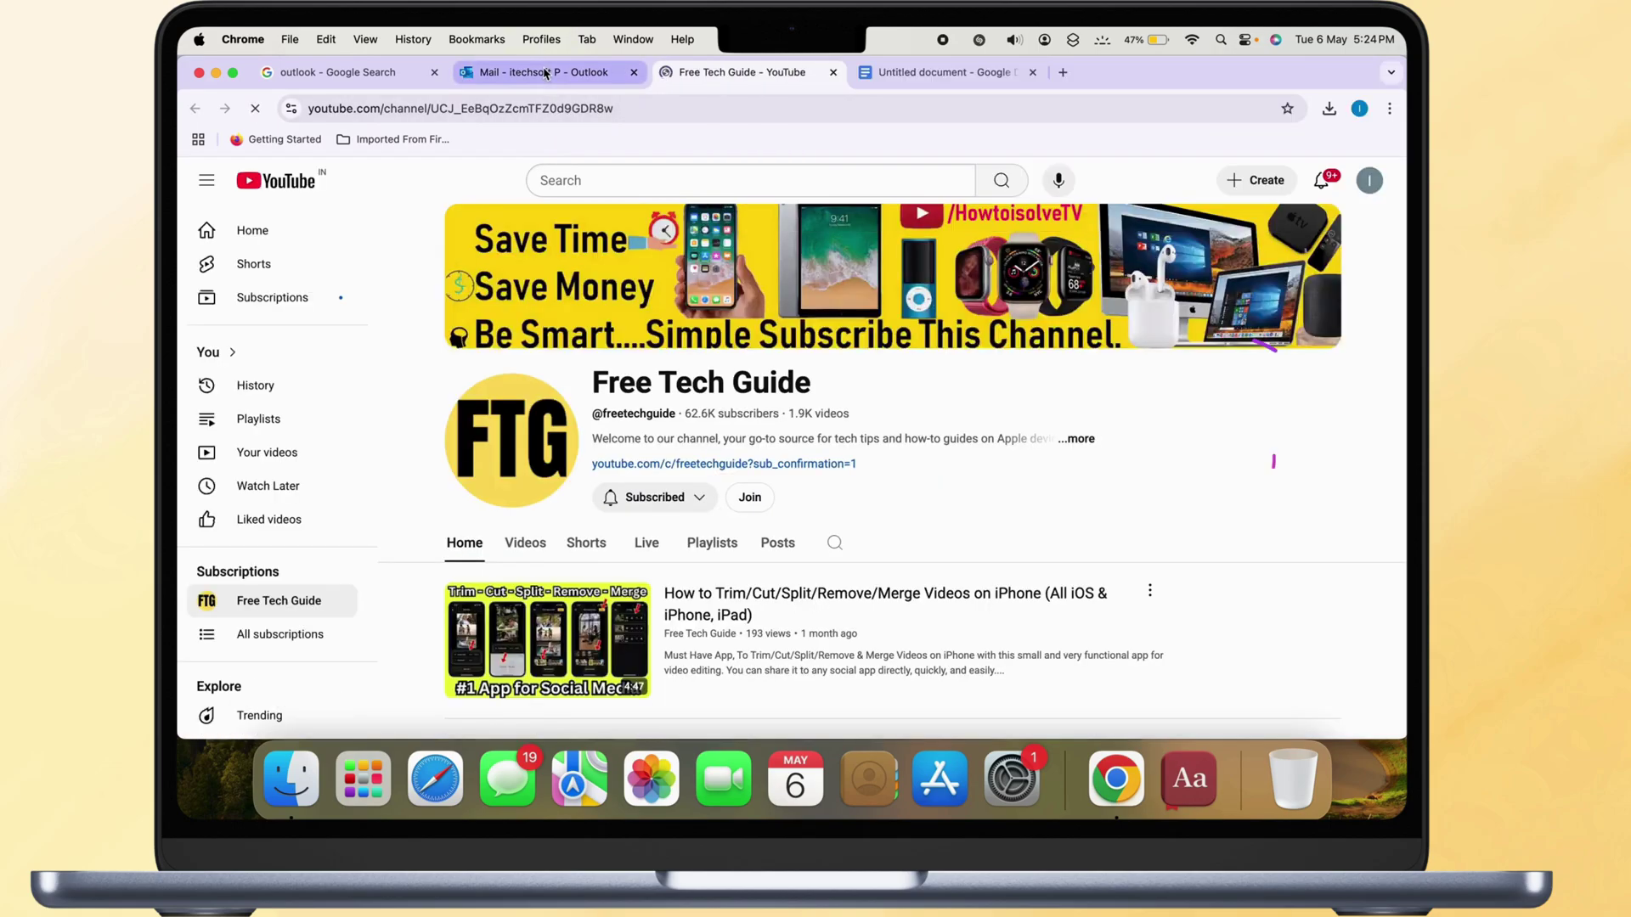
pyautogui.click(546, 74)
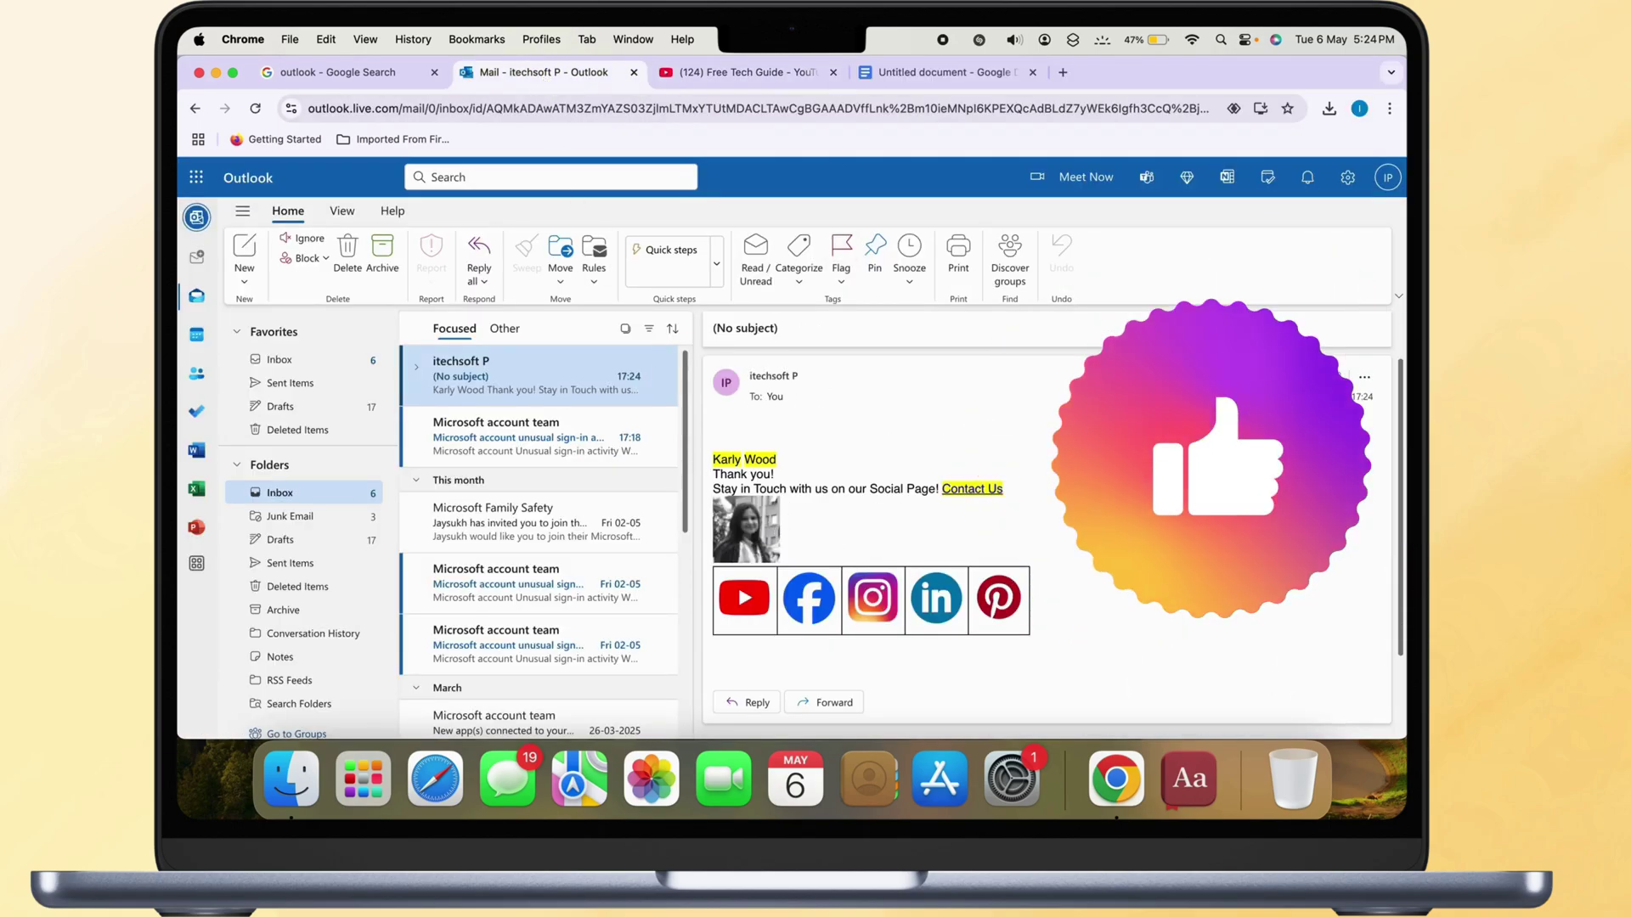
pyautogui.click(1033, 73)
pyautogui.scroll(-1, 1045, 509)
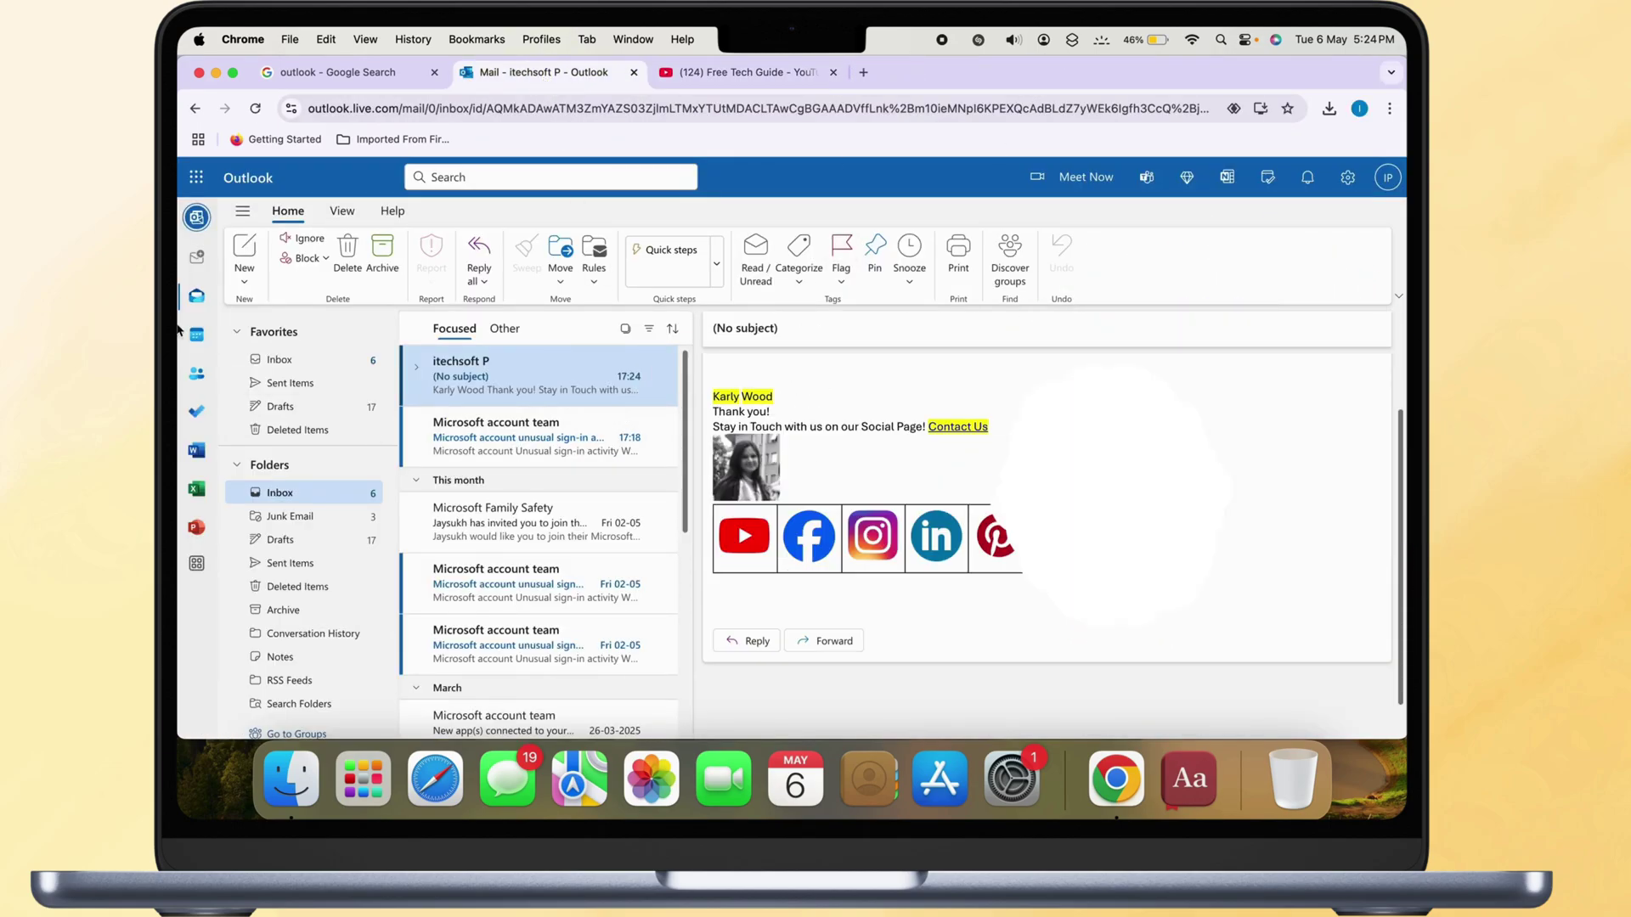